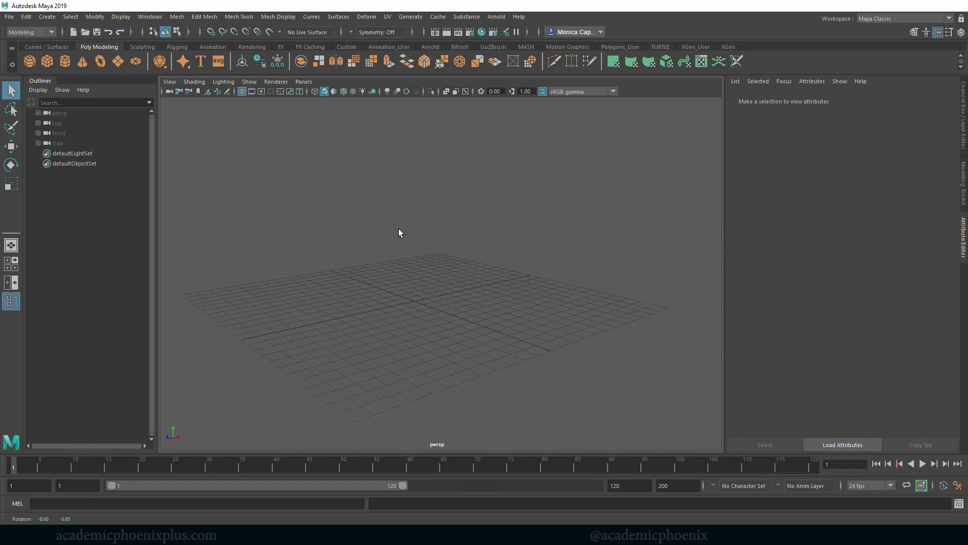
Step: Switch to the FX menu set and create an nParticles point emitter
{"action": "left_click", "coordinate": [53, 33]}
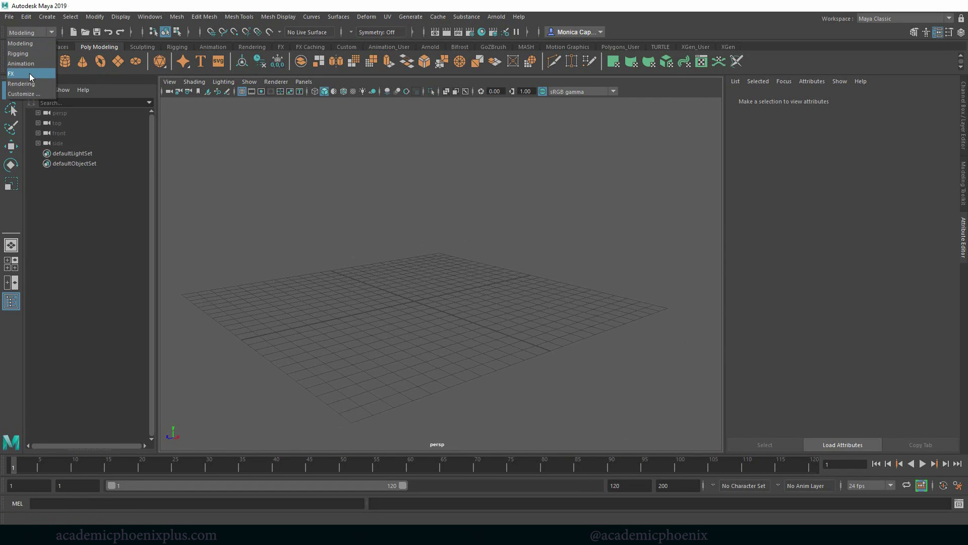
{"action": "left_click", "coordinate": [29, 74]}
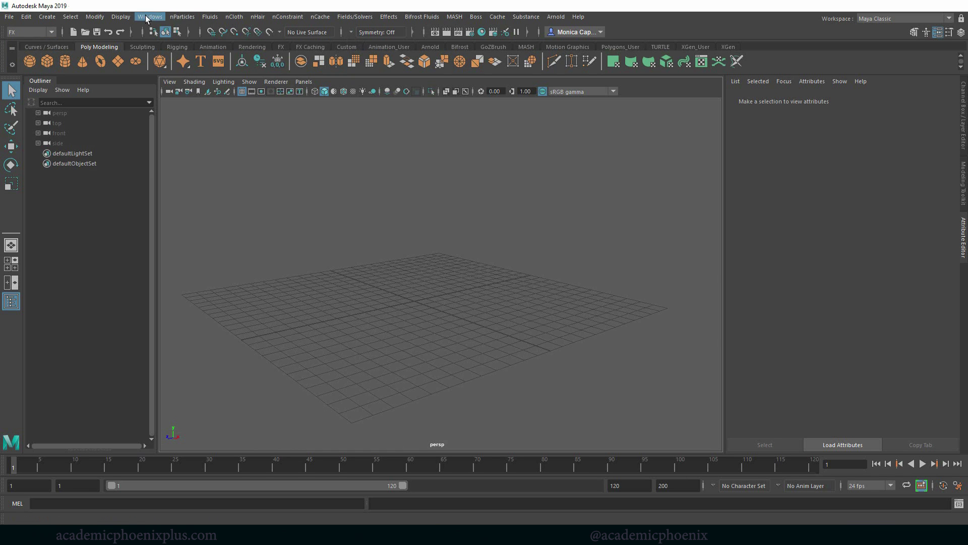
{"action": "left_click", "coordinate": [183, 16]}
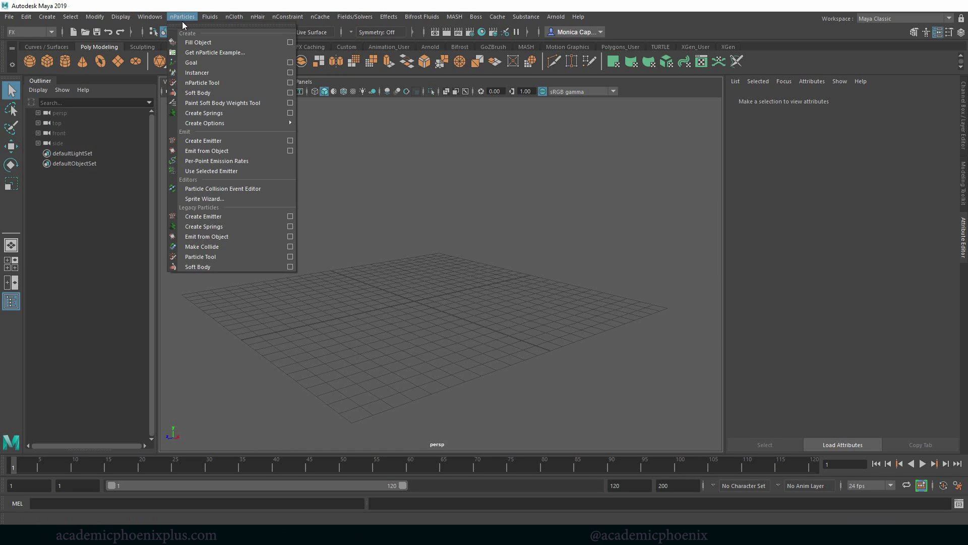
{"action": "left_click", "coordinate": [218, 143]}
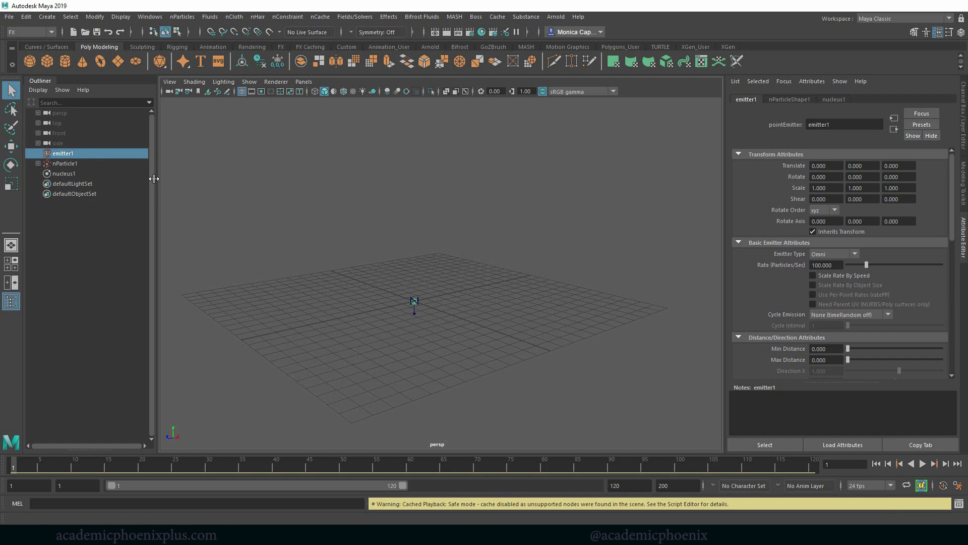
Step: Select nParticle1 and set the playback end time to 500
{"action": "left_click", "coordinate": [65, 163]}
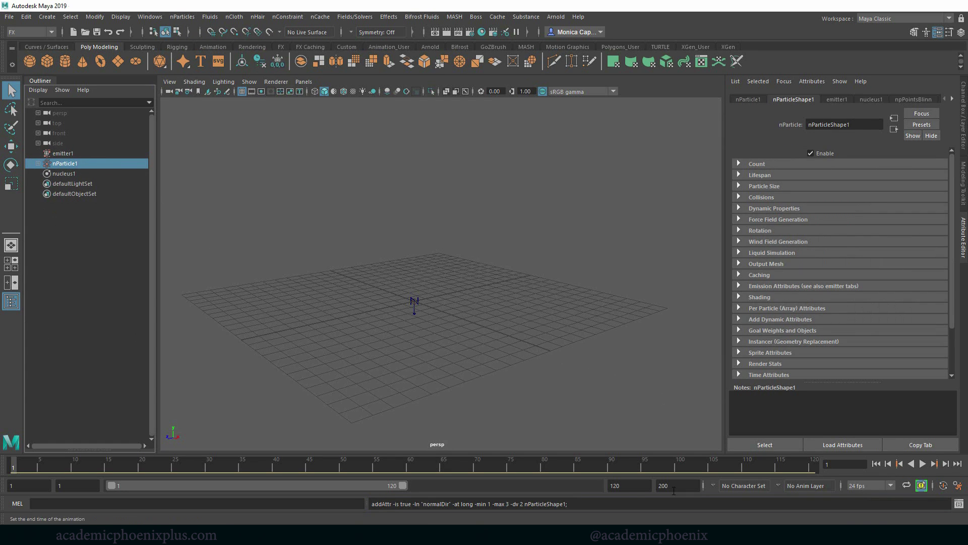
{"action": "left_click_drag", "start_coordinate": [625, 485], "coordinate": [564, 485]}
{"action": "type", "text": "500"}
{"action": "key", "text": "Return"}
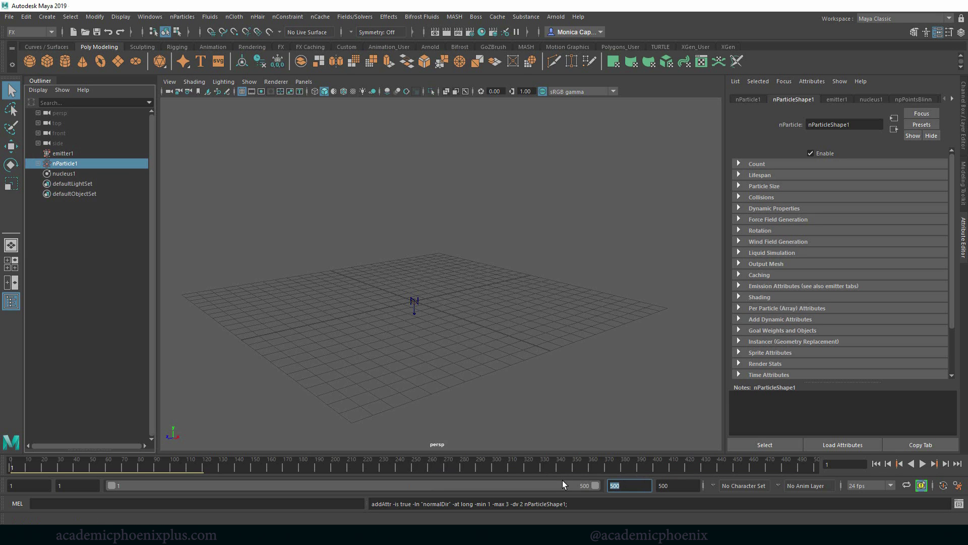
Step: Play the simulation to watch particles emit, then stop it
{"action": "left_click", "coordinate": [923, 464]}
{"action": "left_click_drag", "start_coordinate": [525, 287], "coordinate": [505, 300], "text": "alt"}
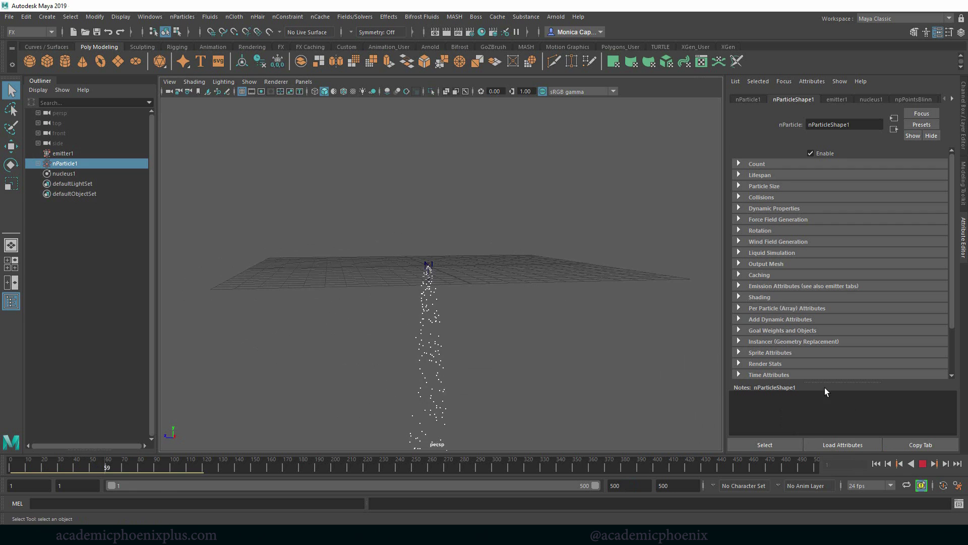
{"action": "left_click", "coordinate": [923, 463]}
{"action": "left_click", "coordinate": [430, 268]}
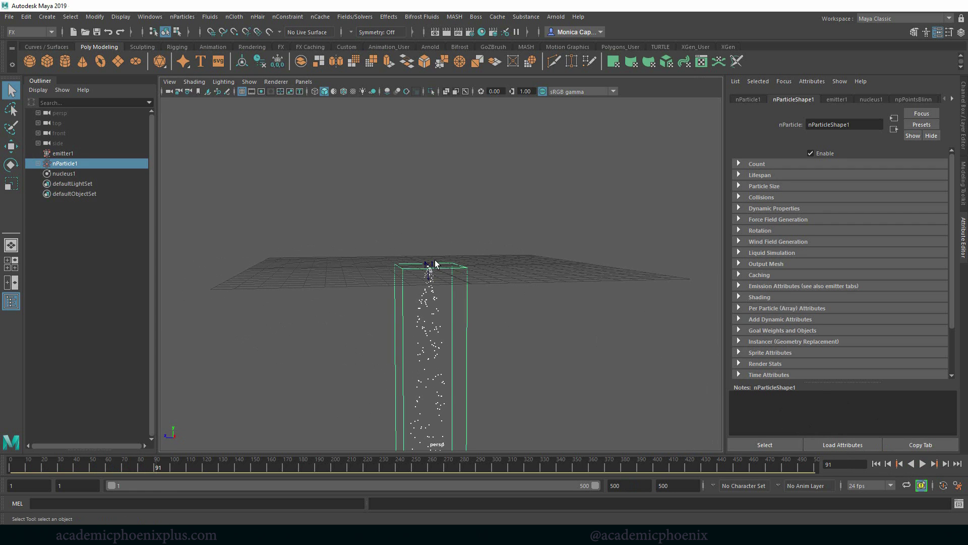
{"action": "left_click", "coordinate": [431, 264]}
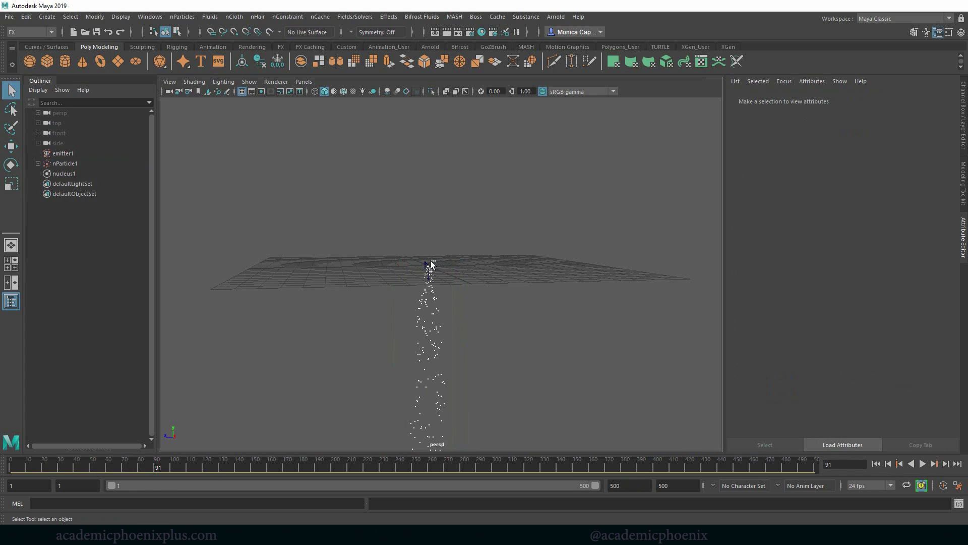
Step: Set nucleus1's Gravity Direction Y to -1
{"action": "left_click", "coordinate": [60, 174]}
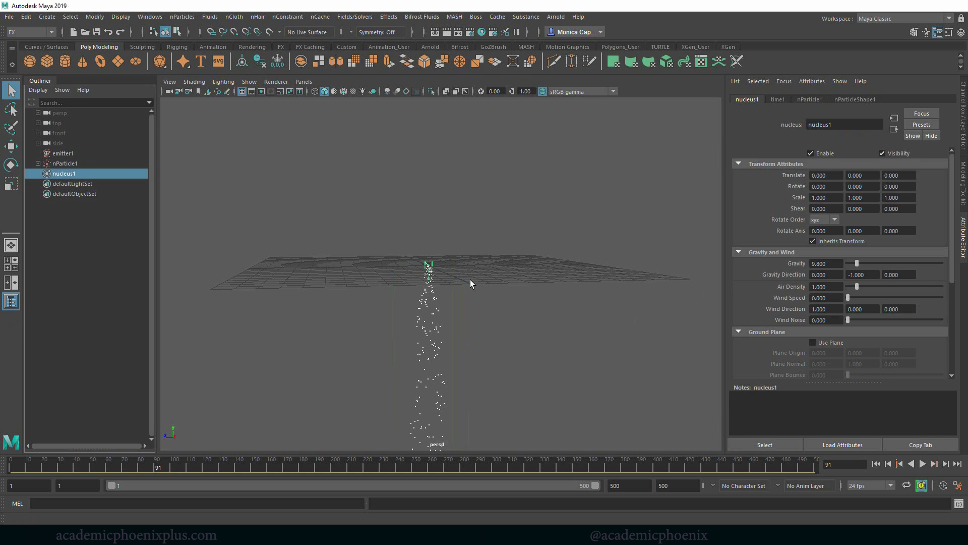
{"action": "double_click", "coordinate": [821, 263]}
{"action": "key", "text": "Tab"}
{"action": "key", "text": "Tab"}
{"action": "left_click", "coordinate": [872, 276]}
Step: Replay the simulation from the start, stop at frame 30 and select the falling particles
{"action": "left_click", "coordinate": [879, 463]}
{"action": "left_click", "coordinate": [925, 463]}
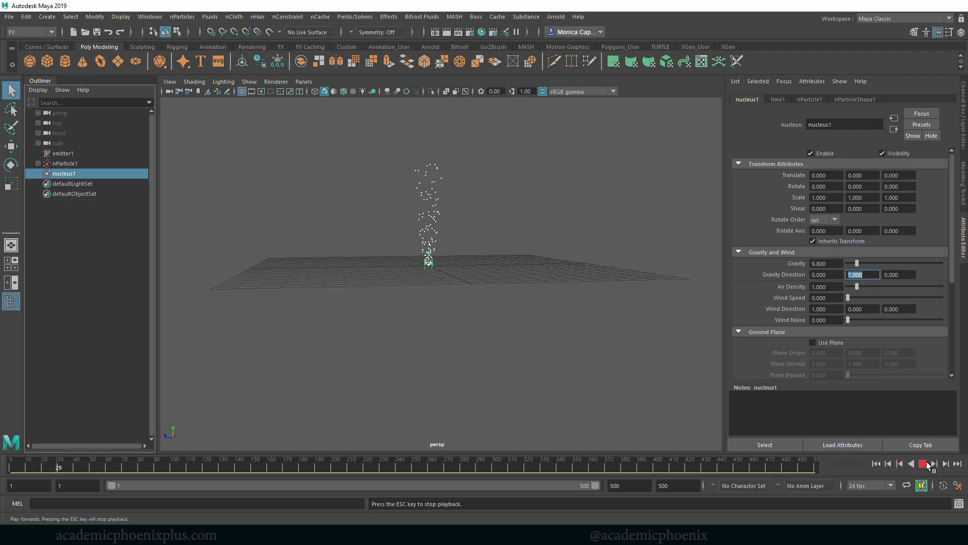
{"action": "left_click", "coordinate": [925, 463]}
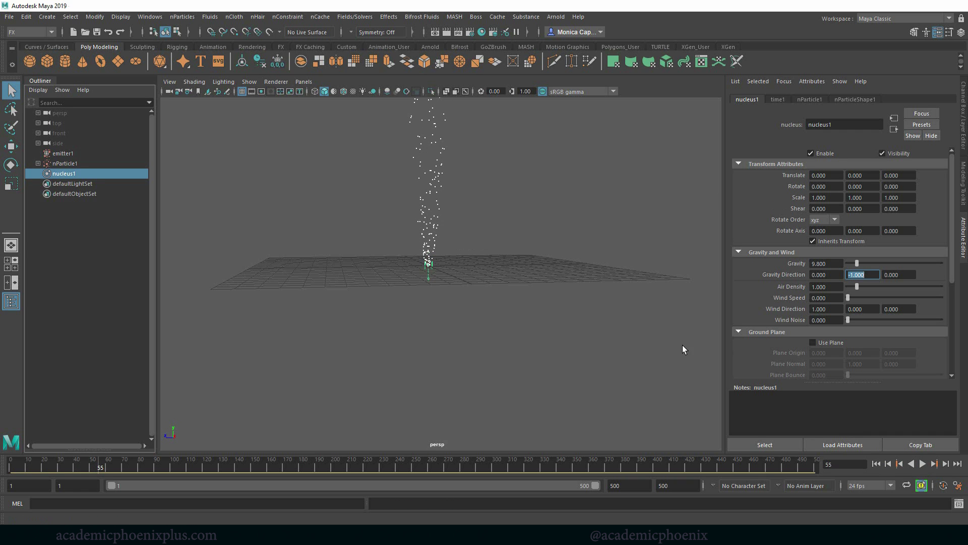
{"action": "left_click", "coordinate": [528, 275]}
{"action": "left_click", "coordinate": [876, 463]}
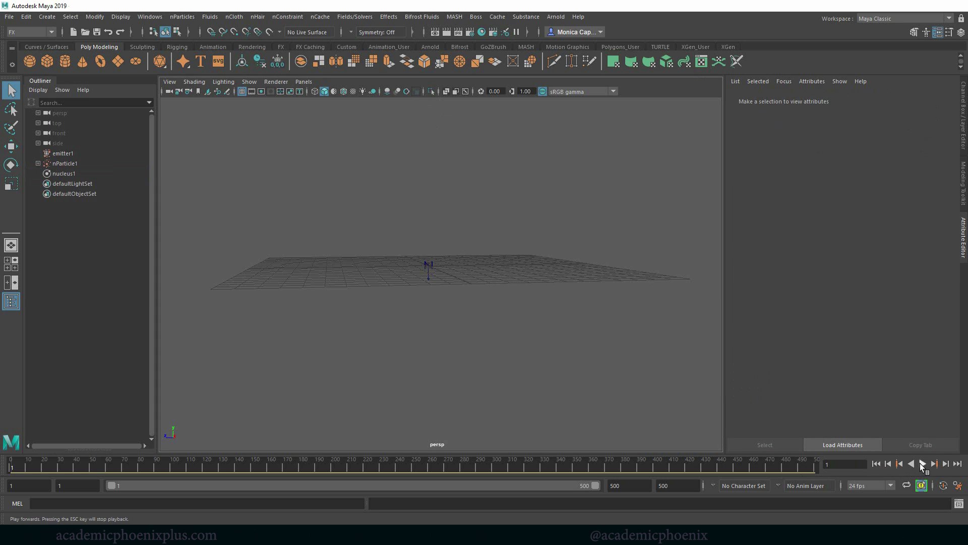
{"action": "left_click", "coordinate": [923, 463]}
{"action": "left_click", "coordinate": [923, 464]}
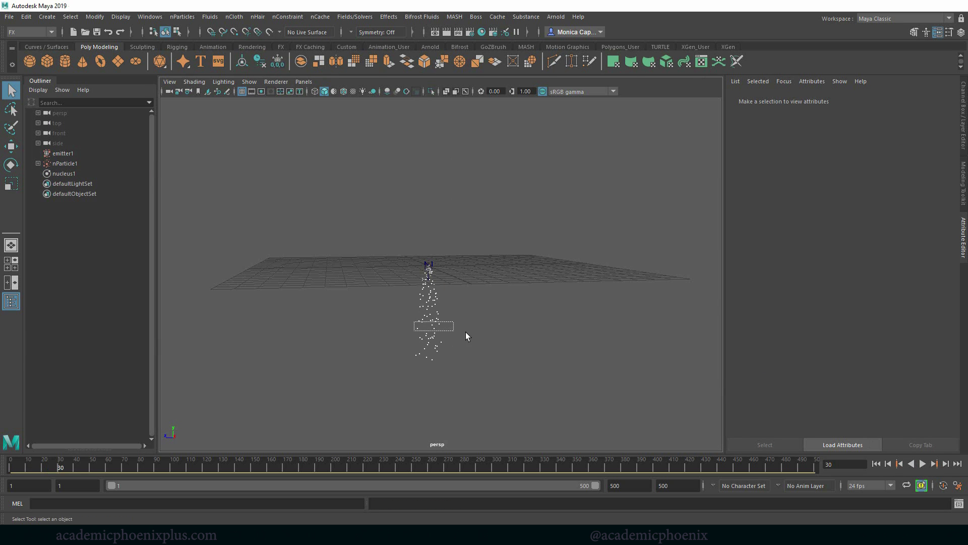
{"action": "left_click_drag", "start_coordinate": [466, 333], "coordinate": [511, 331]}
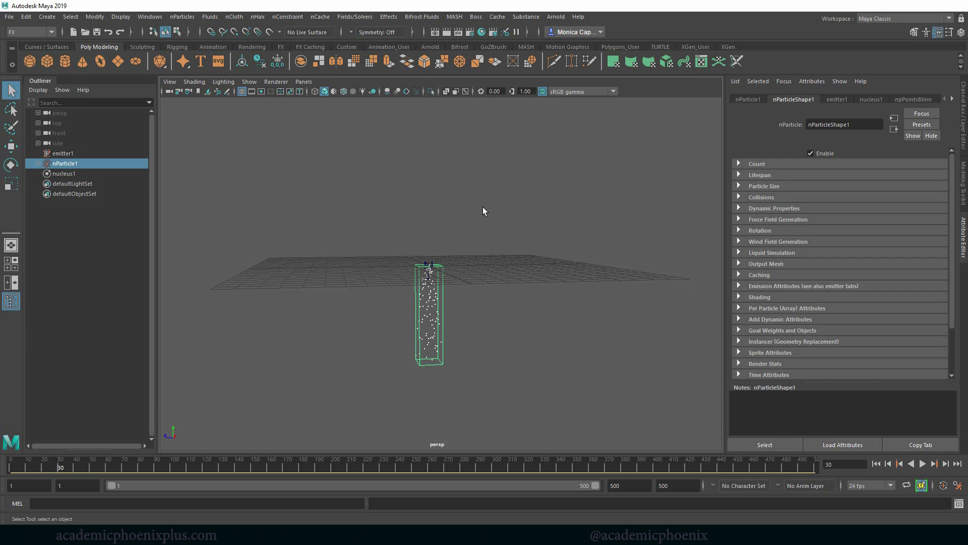
{"action": "left_click_drag", "start_coordinate": [483, 211], "coordinate": [551, 279], "text": "alt"}
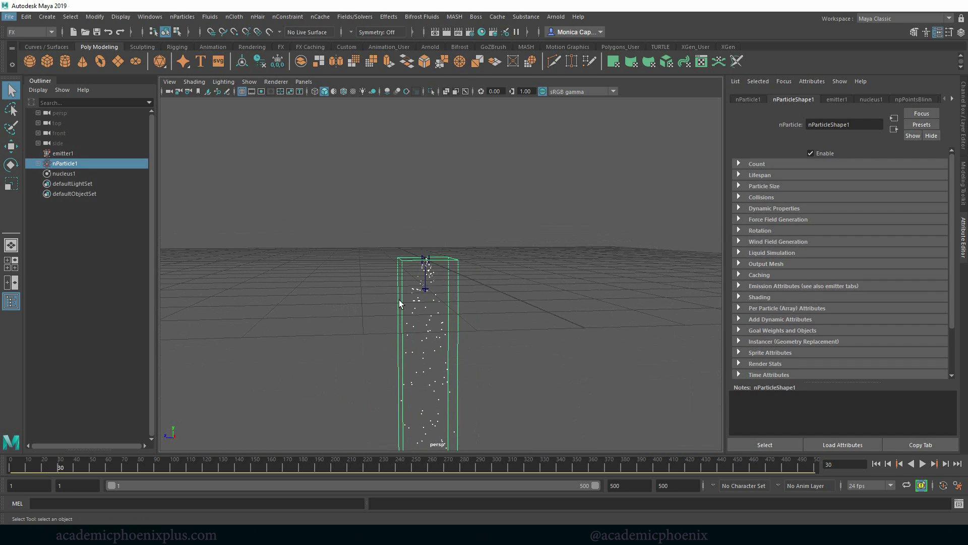
Step: Create a polygon cylinder and set its Subdivisions Caps to 0
{"action": "left_click", "coordinate": [65, 60]}
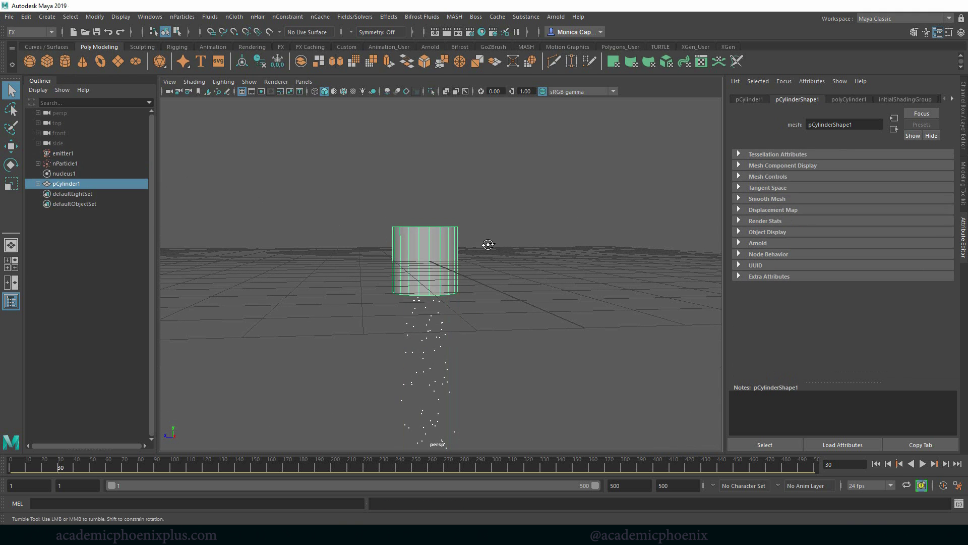
{"action": "left_click_drag", "start_coordinate": [484, 242], "coordinate": [462, 201], "text": "alt"}
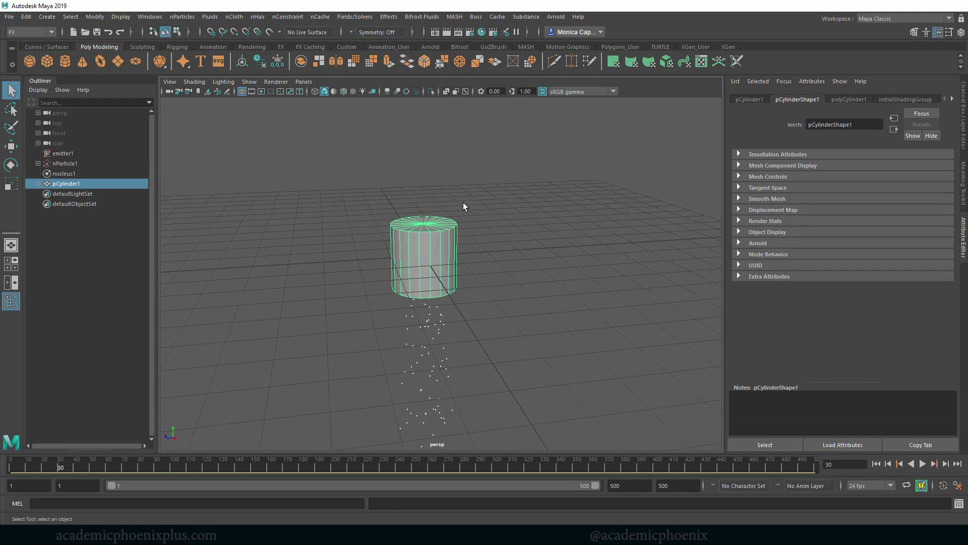
{"action": "left_click", "coordinate": [478, 229]}
{"action": "left_click_drag", "start_coordinate": [449, 249], "coordinate": [443, 235], "text": "alt"}
{"action": "left_click", "coordinate": [444, 236]}
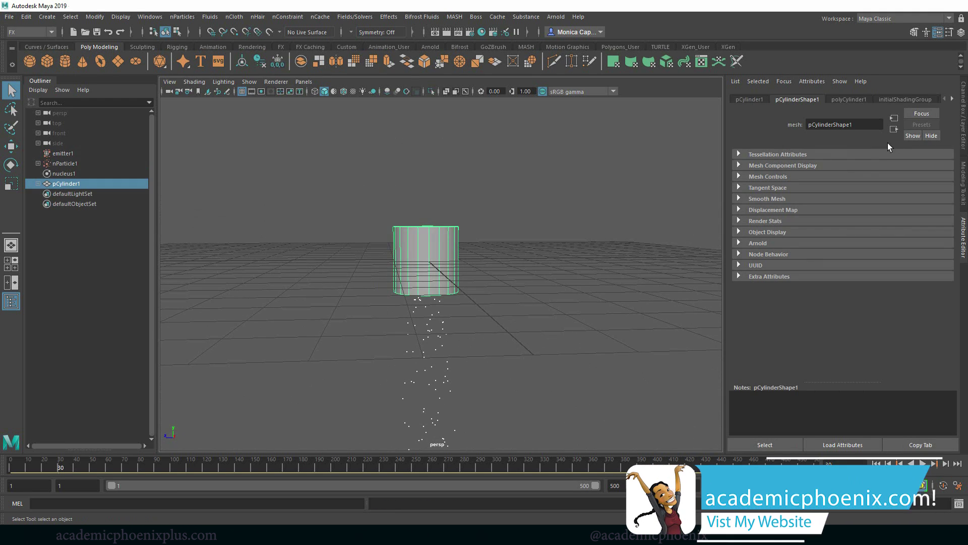
{"action": "key", "text": "ctrl+a"}
{"action": "left_click", "coordinate": [854, 215]}
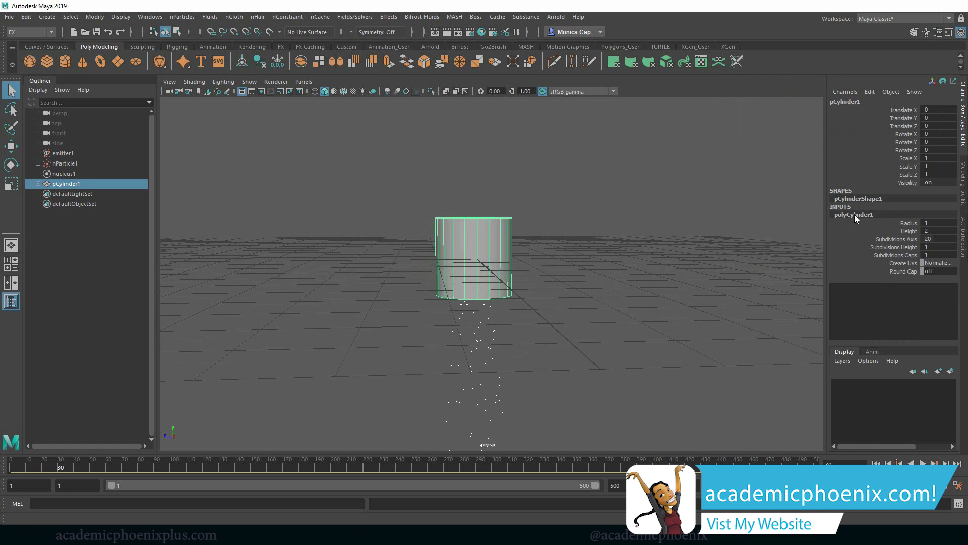
{"action": "double_click", "coordinate": [940, 255]}
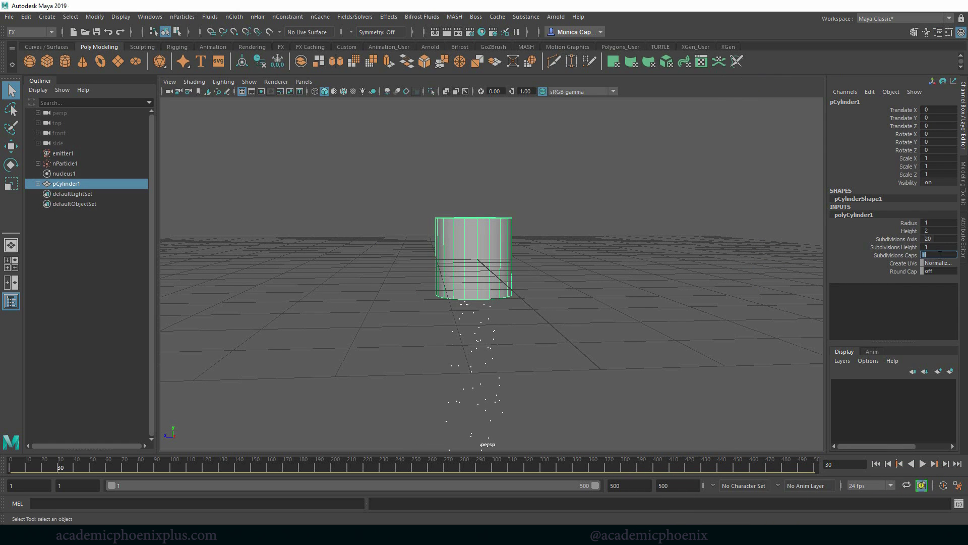
{"action": "type", "text": "0"}
{"action": "key", "text": "Return"}
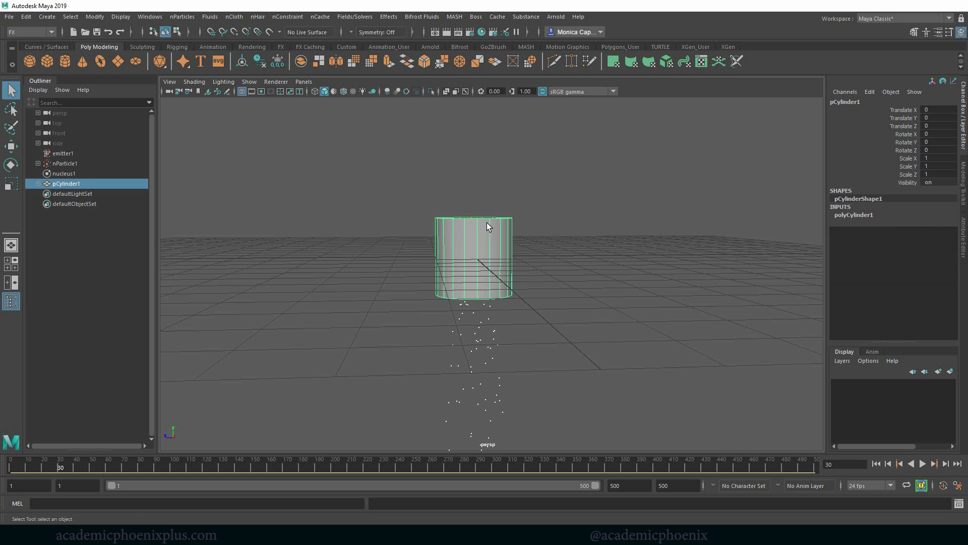
Step: Delete the cylinder's top face to open it
{"action": "left_click_drag", "start_coordinate": [484, 253], "coordinate": [483, 225], "text": "alt"}
{"action": "right_click", "coordinate": [483, 222]}
{"action": "left_click", "coordinate": [476, 249]}
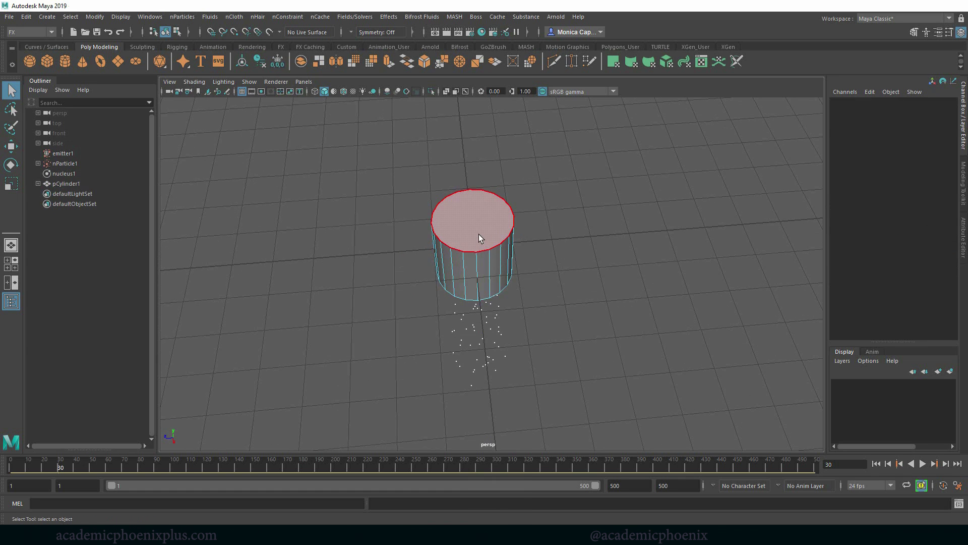
{"action": "left_click", "coordinate": [480, 231]}
{"action": "key", "text": "Delete"}
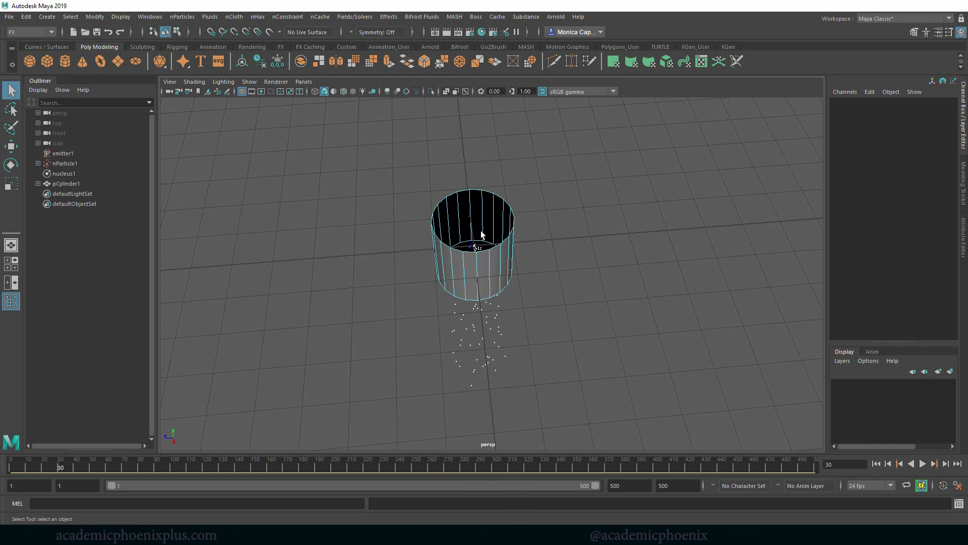
Step: Extrude the top border edge loop inward to thicken the rim
{"action": "right_click", "coordinate": [486, 214]}
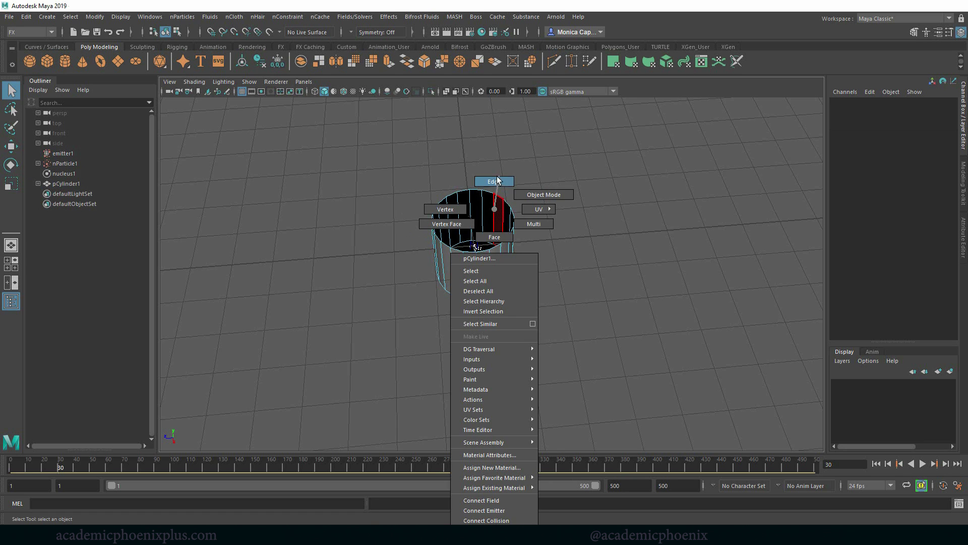
{"action": "left_click", "coordinate": [492, 183]}
{"action": "double_click", "coordinate": [485, 190]}
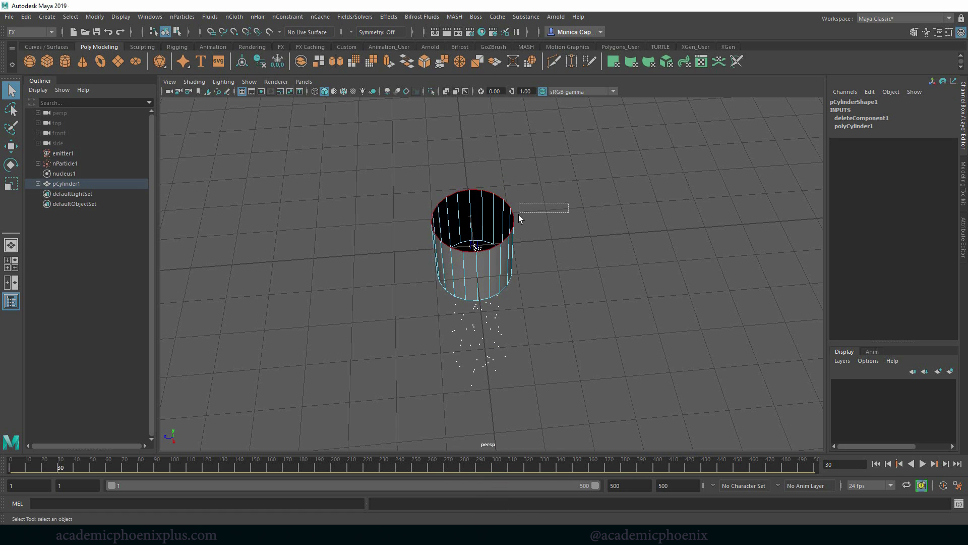
{"action": "left_click_drag", "start_coordinate": [519, 214], "coordinate": [547, 222]}
{"action": "key", "text": "ctrl+z"}
{"action": "key", "text": "ctrl+e"}
{"action": "left_click_drag", "start_coordinate": [513, 265], "coordinate": [505, 263]}
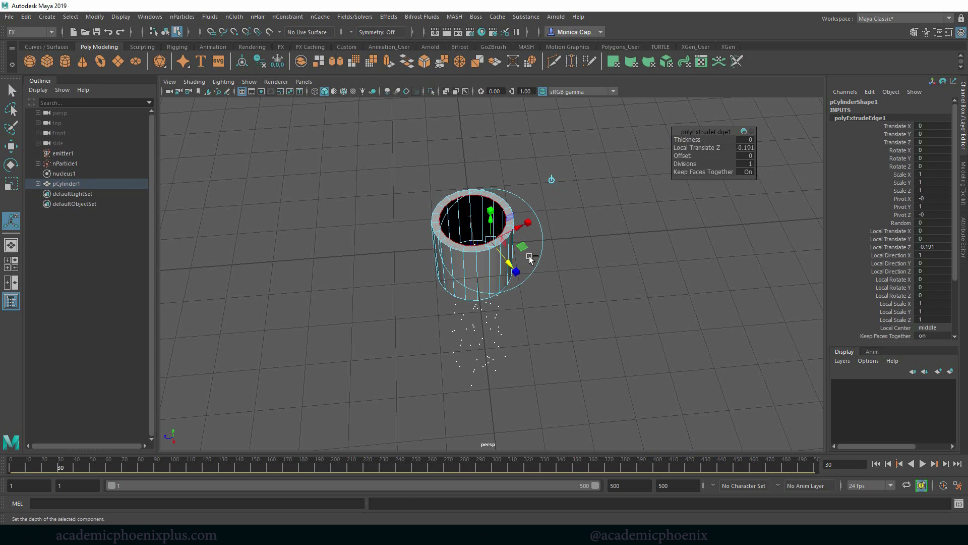
Step: Extrude the rim again and push the inner wall down inside the cylinder
{"action": "key", "text": "ctrl+e"}
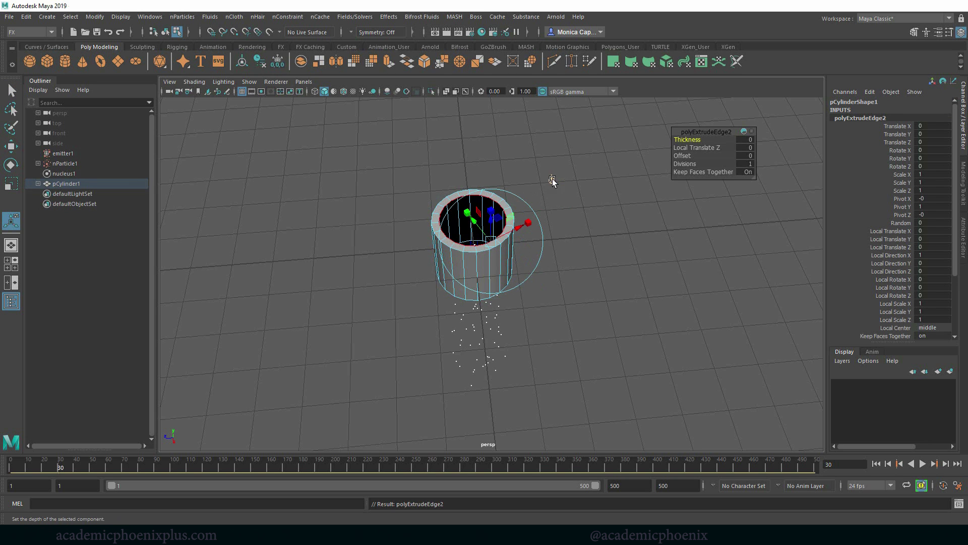
{"action": "left_click_drag", "start_coordinate": [596, 266], "coordinate": [620, 241], "text": "alt"}
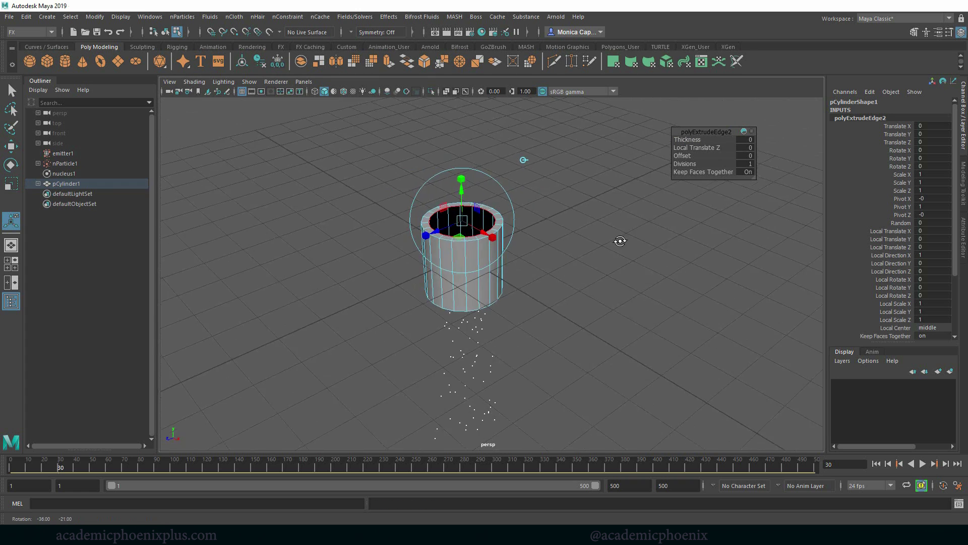
{"action": "left_click_drag", "start_coordinate": [461, 180], "coordinate": [392, 257]}
{"action": "left_click_drag", "start_coordinate": [509, 241], "coordinate": [508, 251]}
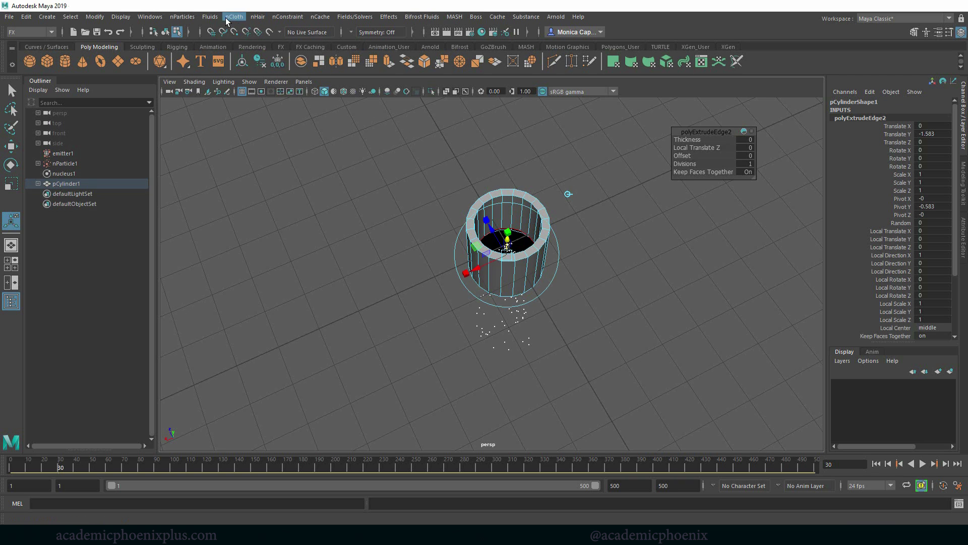
{"action": "left_click", "coordinate": [51, 33]}
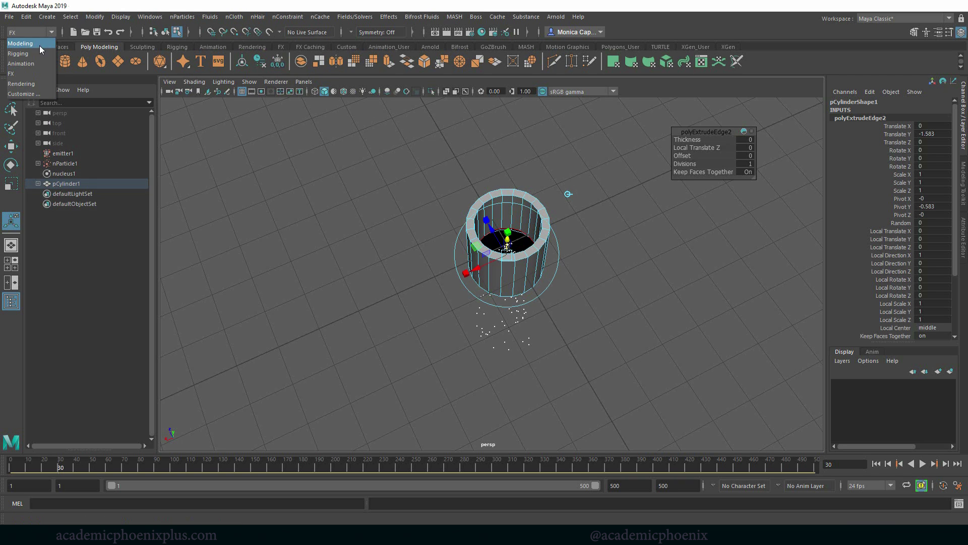
Step: Close the cylinder's open bottom with Mesh > Fill Hole and check the result
{"action": "key", "text": "space"}
{"action": "left_click", "coordinate": [298, 164]}
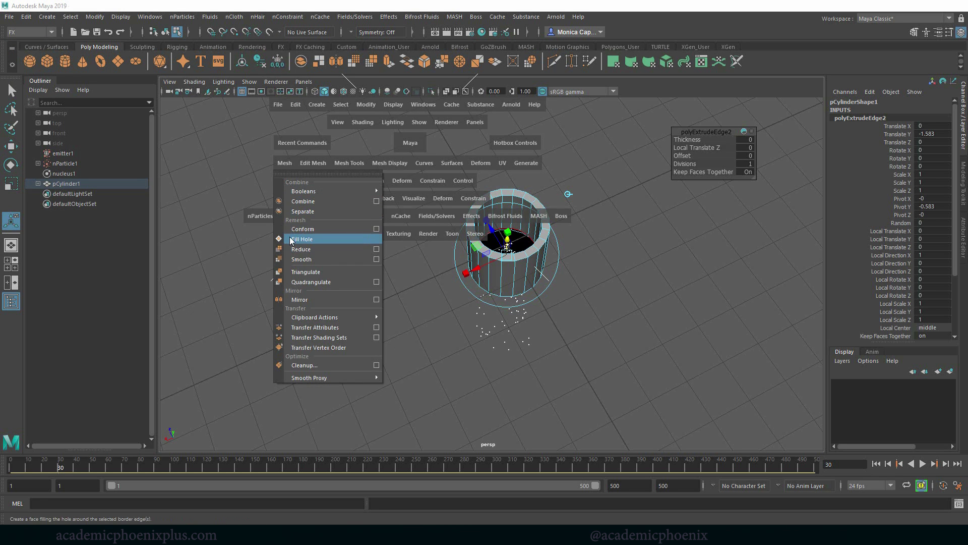
{"action": "left_click", "coordinate": [295, 237]}
{"action": "left_click_drag", "start_coordinate": [457, 192], "coordinate": [544, 237], "text": "alt"}
{"action": "right_click_drag", "start_coordinate": [547, 242], "coordinate": [591, 211]}
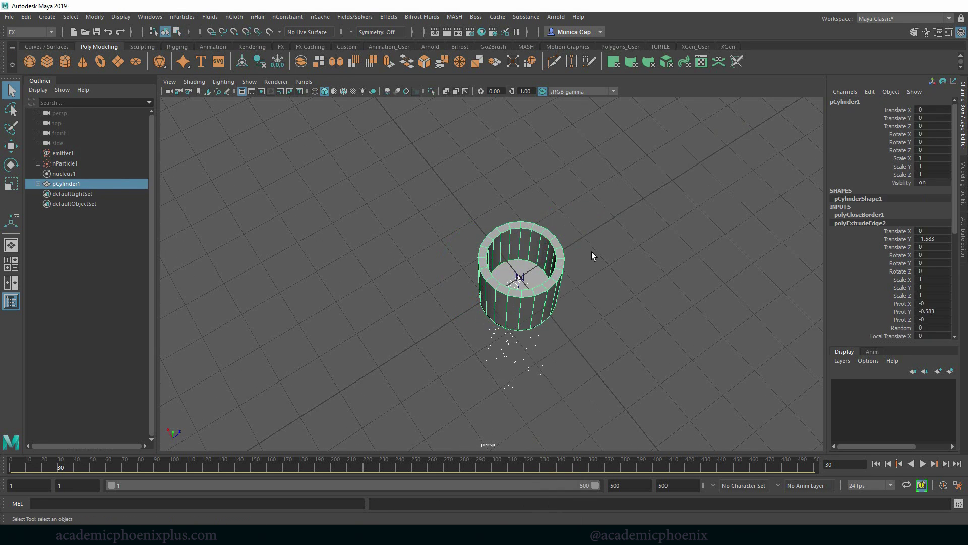
{"action": "left_click", "coordinate": [591, 252]}
{"action": "mouse_move", "coordinate": [533, 292]}
{"action": "left_mouse_down", "text": "alt"}
{"action": "mouse_move", "coordinate": [429, 292]}
{"action": "mouse_move", "coordinate": [552, 288]}
{"action": "left_mouse_up", "text": "alt"}
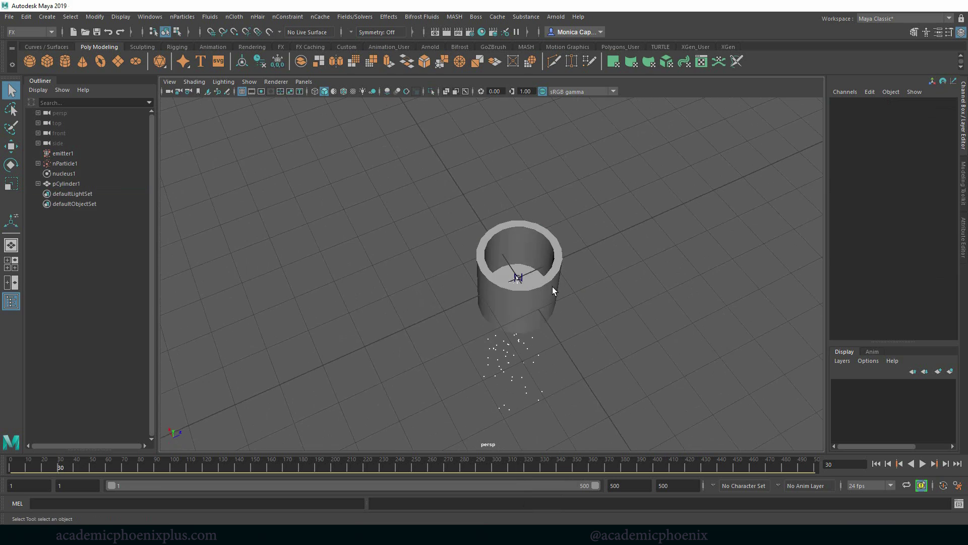
{"action": "left_click", "coordinate": [551, 288]}
{"action": "left_click_drag", "start_coordinate": [580, 250], "coordinate": [538, 277], "text": "alt"}
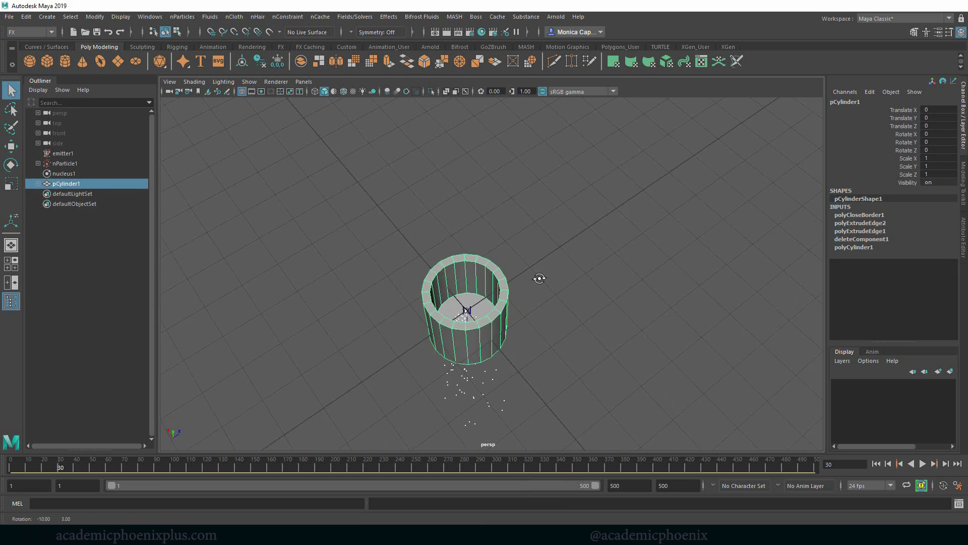
{"action": "right_click_drag", "start_coordinate": [538, 276], "coordinate": [627, 266], "text": "alt"}
{"action": "scroll", "coordinate": [473, 340], "scroll_direction": "up", "scroll_amount": 2}
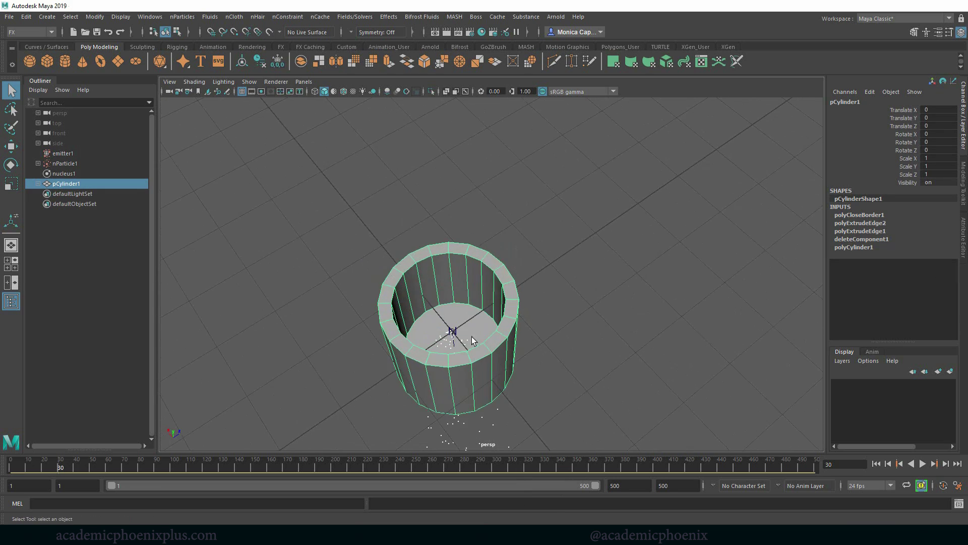
Step: Move emitter1 up inside the cylinder to Translate Y 0.77
{"action": "left_click", "coordinate": [446, 346]}
{"action": "left_click", "coordinate": [510, 308], "text": "shift"}
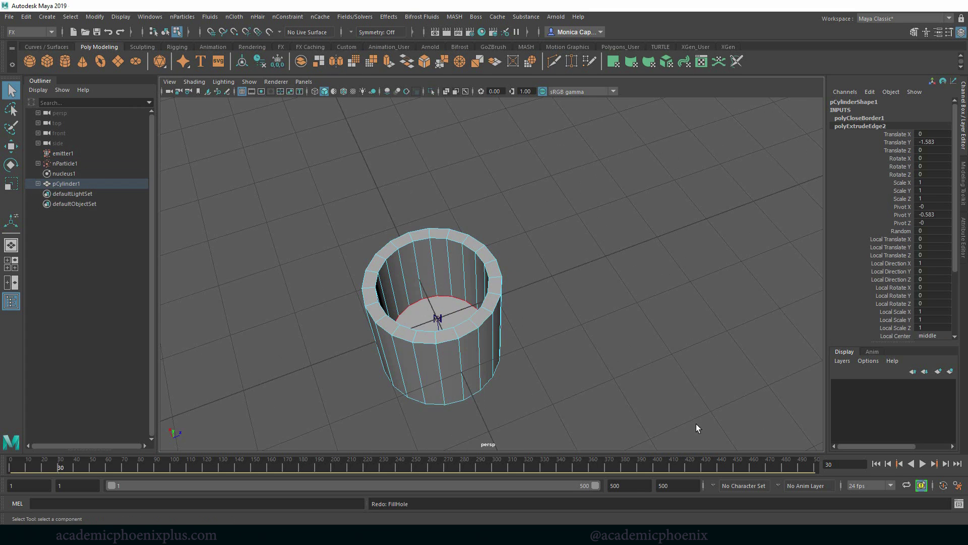
{"action": "left_click", "coordinate": [66, 153]}
{"action": "key", "text": "w"}
{"action": "left_click_drag", "start_coordinate": [433, 295], "coordinate": [433, 265]}
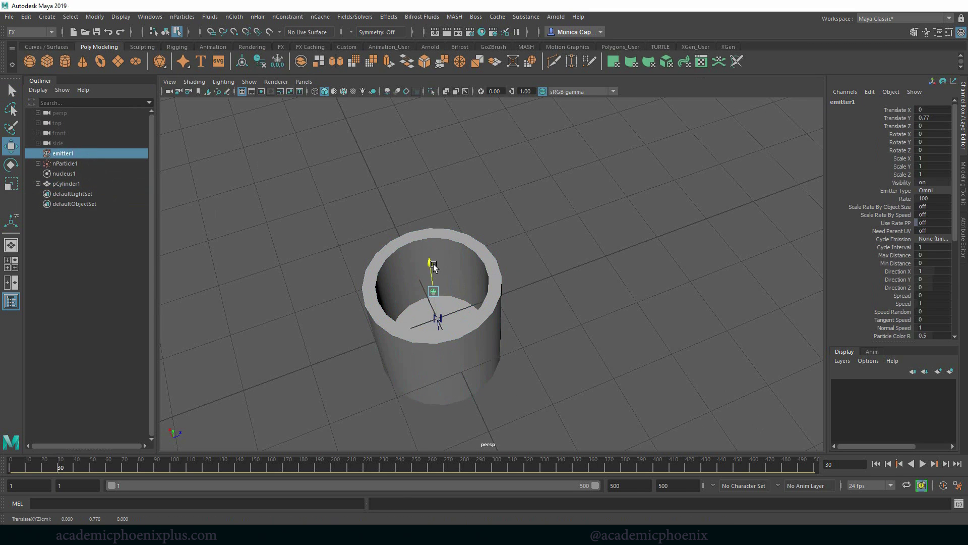
Step: Play the simulation to watch the particles, then select the cylinder
{"action": "left_click", "coordinate": [923, 464]}
{"action": "left_click_drag", "start_coordinate": [728, 409], "coordinate": [861, 470], "text": "alt"}
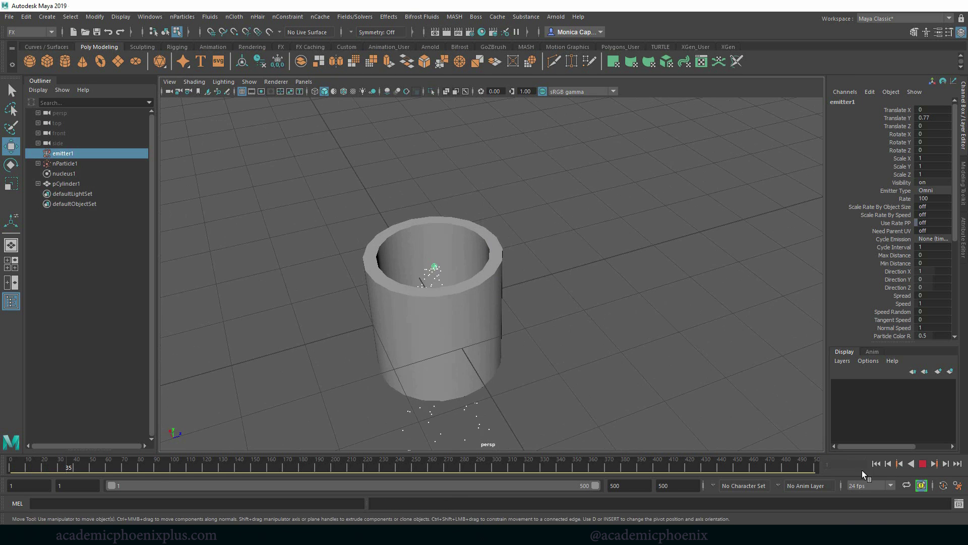
{"action": "left_click", "coordinate": [926, 464]}
{"action": "left_click_drag", "start_coordinate": [491, 316], "coordinate": [471, 329], "text": "alt"}
{"action": "left_click", "coordinate": [471, 329], "text": "shift"}
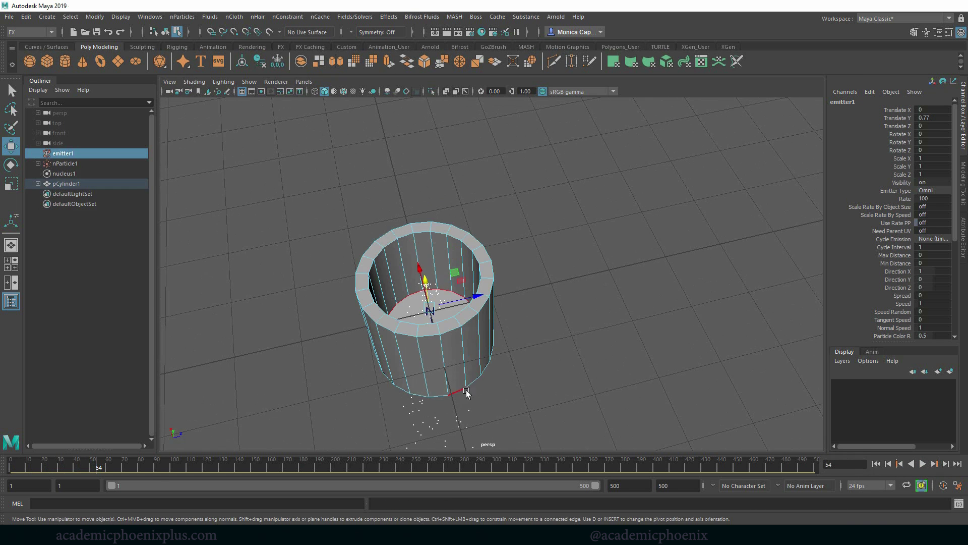
{"action": "right_click_drag", "start_coordinate": [468, 237], "coordinate": [499, 220]}
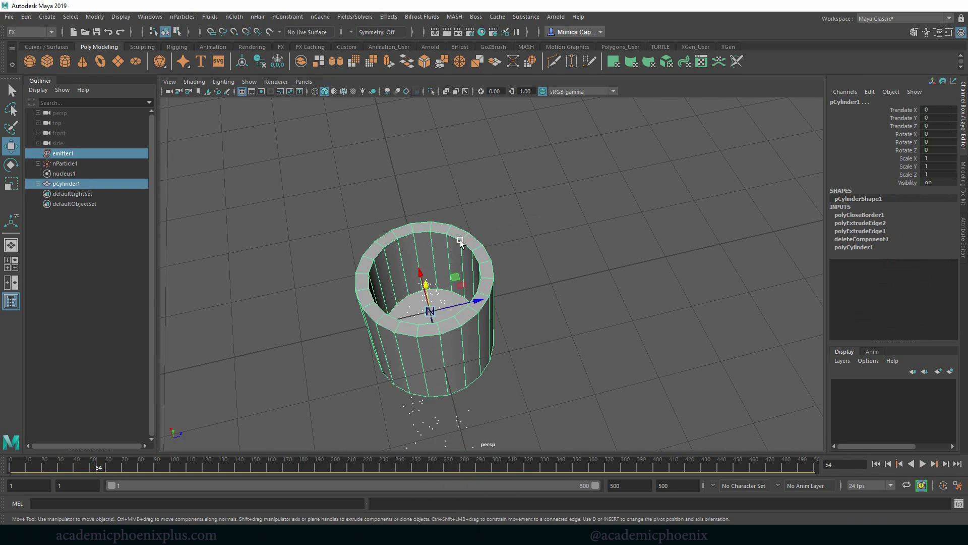
{"action": "left_click", "coordinate": [238, 17]}
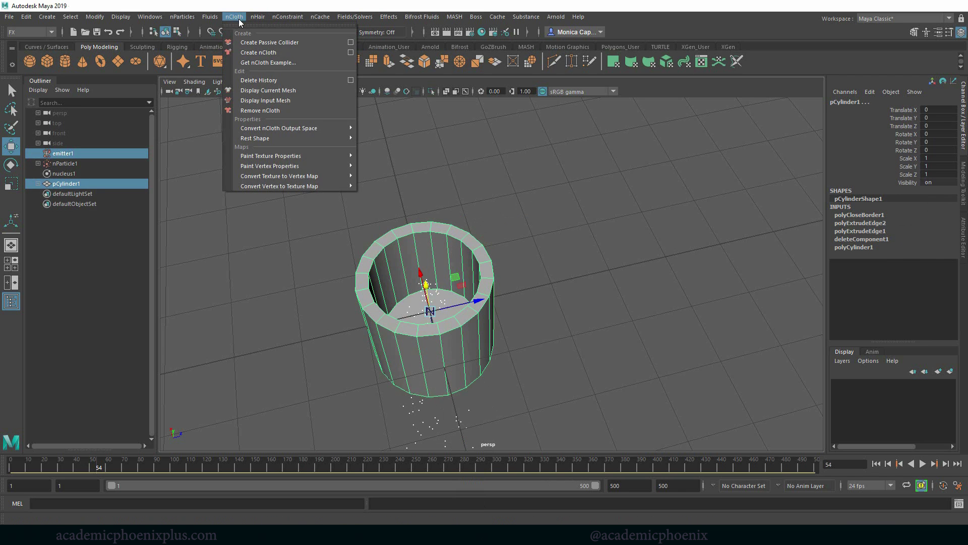
Step: Make the cylinder a passive collider (nRigid1) and replay to see particles pile up inside
{"action": "left_click", "coordinate": [261, 42]}
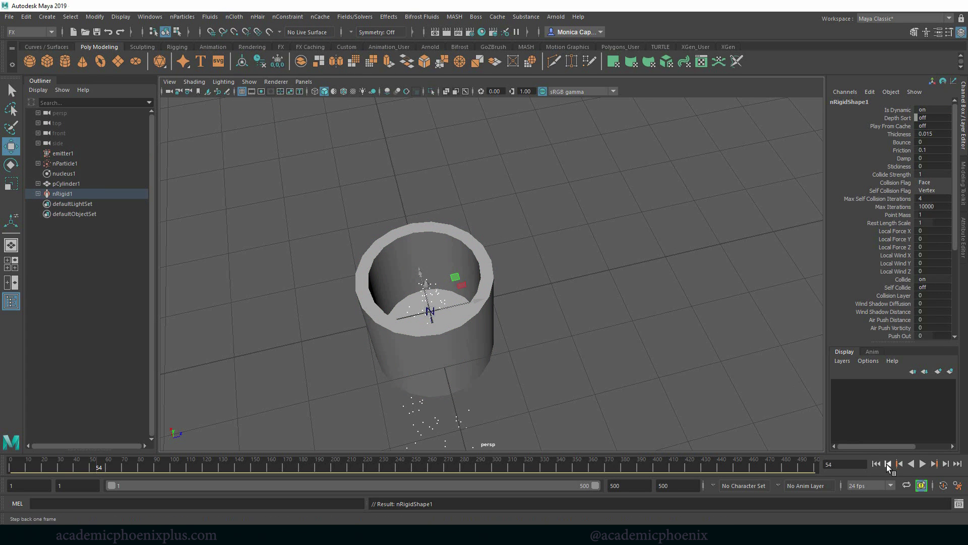
{"action": "left_click", "coordinate": [876, 464]}
{"action": "left_click", "coordinate": [922, 463]}
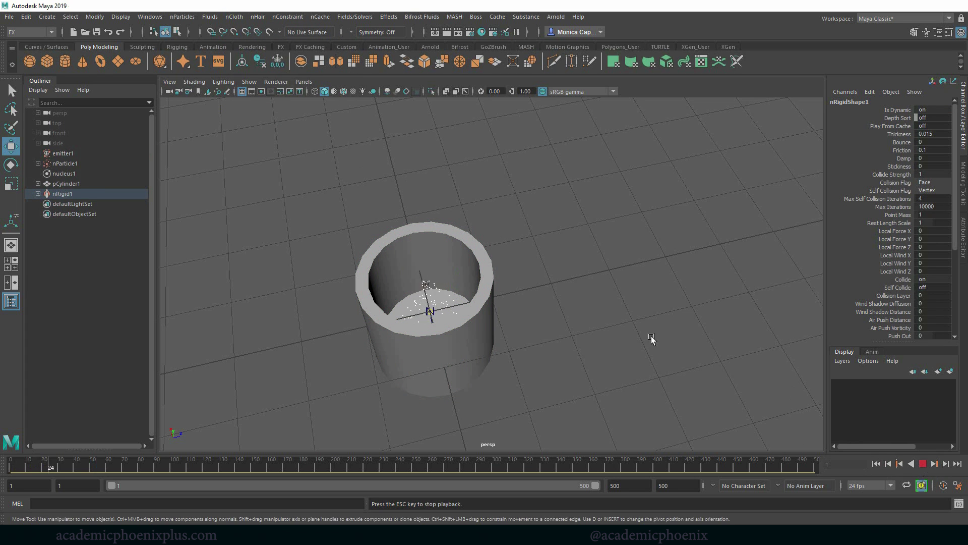
{"action": "left_click_drag", "start_coordinate": [613, 310], "coordinate": [694, 309], "text": "alt"}
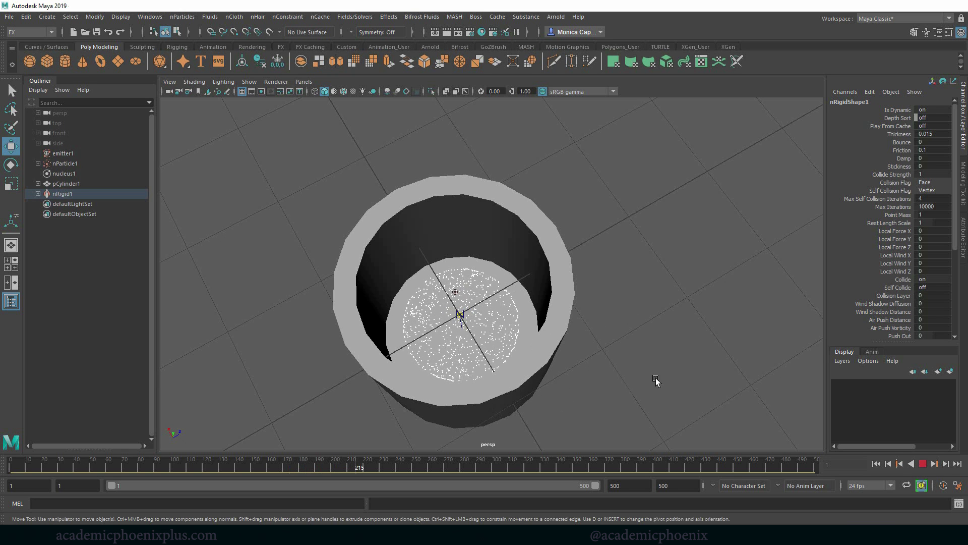
{"action": "left_click_drag", "start_coordinate": [656, 377], "coordinate": [757, 371], "text": "alt"}
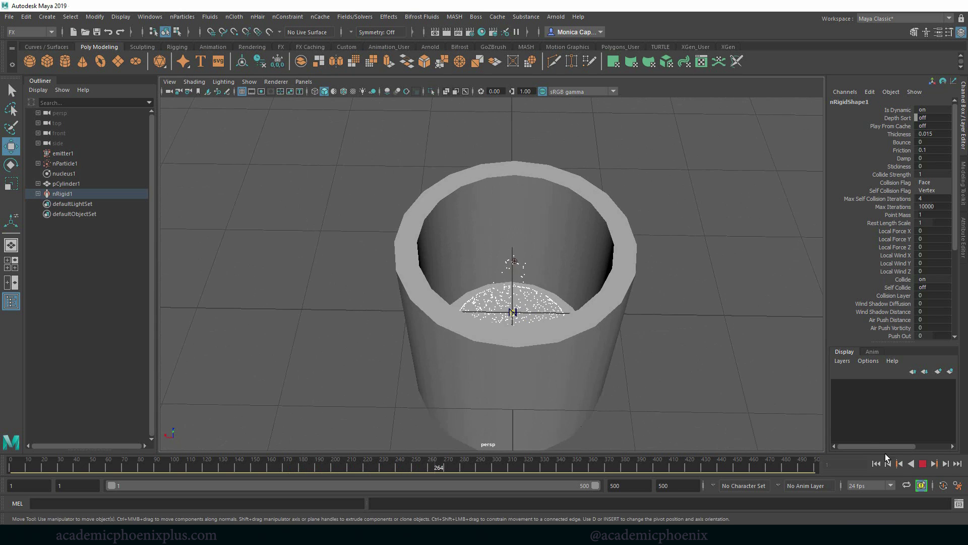
Step: Rewind to frame 1 and set emitter1's Rate (Particles/Sec) to 200
{"action": "left_click", "coordinate": [922, 462]}
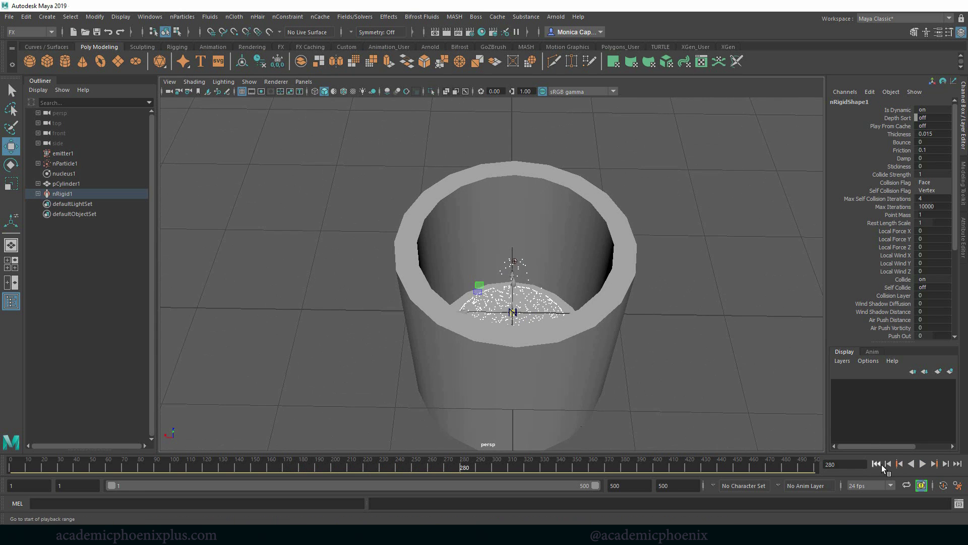
{"action": "left_click", "coordinate": [877, 463]}
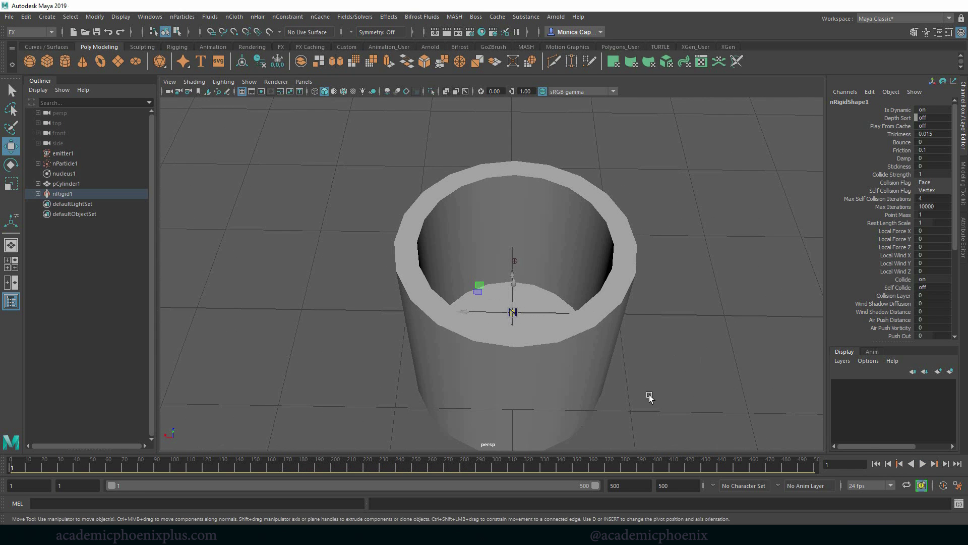
{"action": "left_click", "coordinate": [66, 153]}
{"action": "key", "text": "ctrl+a"}
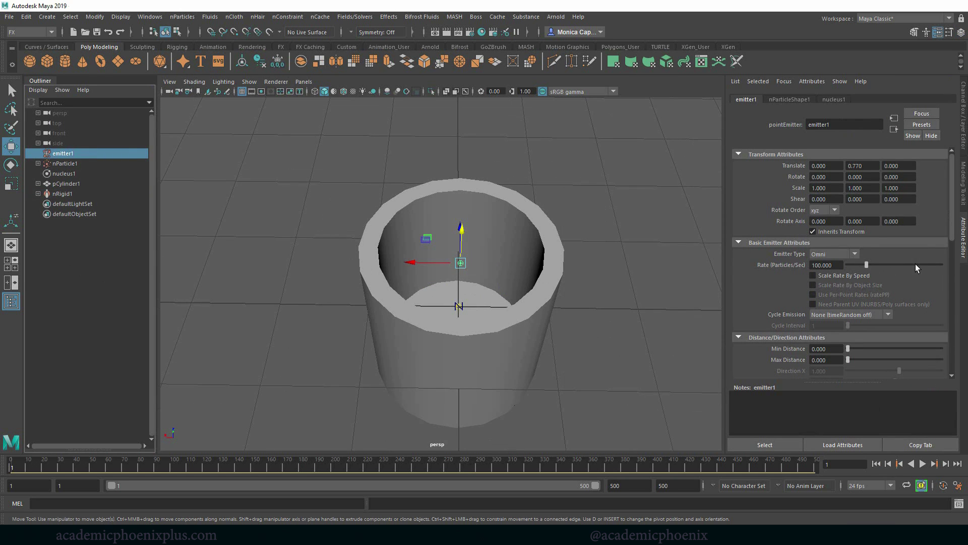
{"action": "scroll", "coordinate": [945, 231], "scroll_direction": "down", "scroll_amount": 3}
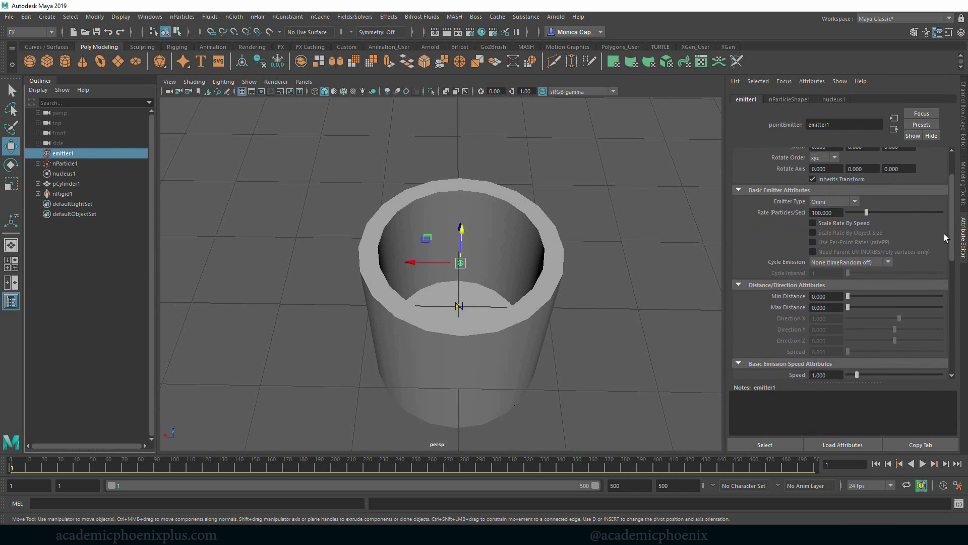
{"action": "left_click_drag", "start_coordinate": [841, 217], "coordinate": [808, 213]}
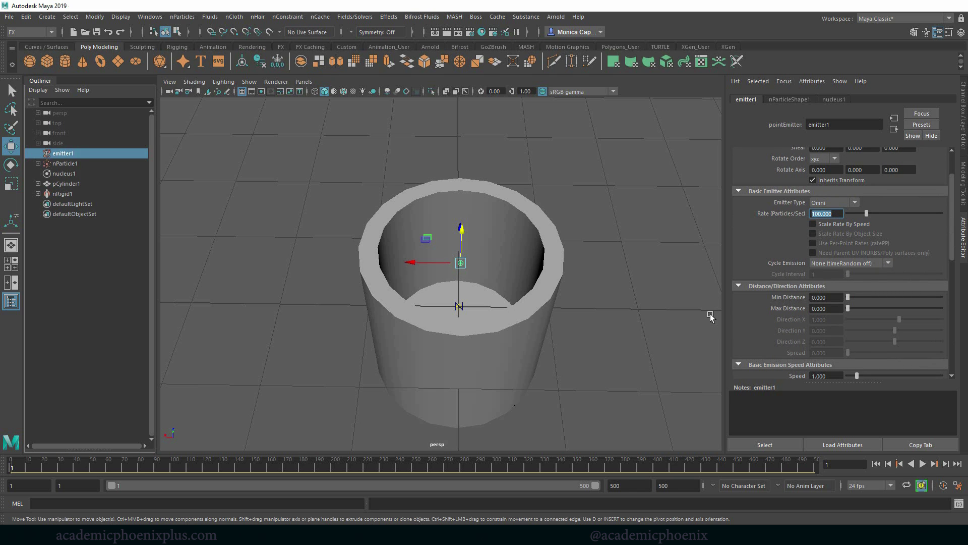
{"action": "type", "text": "200"}
{"action": "key", "text": "Return"}
Step: Play the simulation and drag emitter1's Min Distance slider upward
{"action": "left_click", "coordinate": [922, 464]}
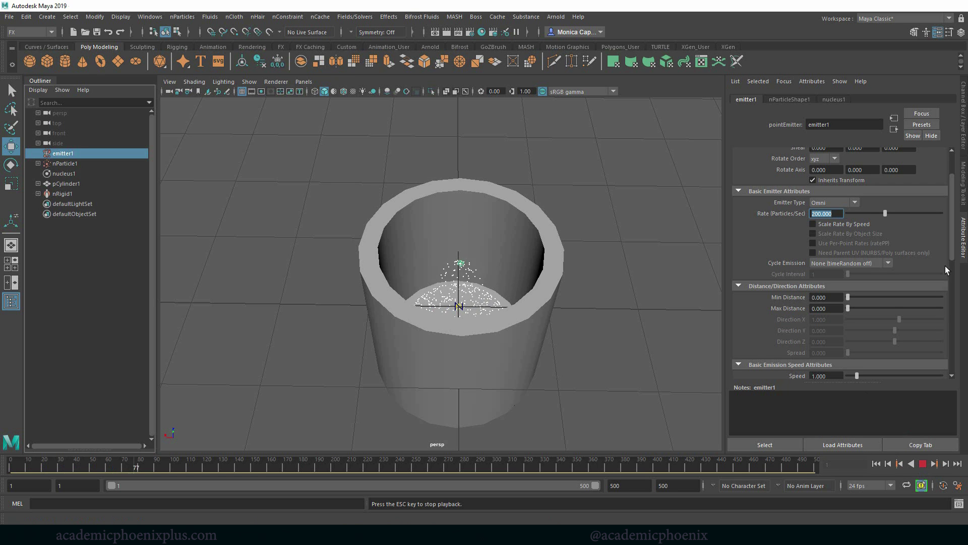
{"action": "scroll", "coordinate": [944, 265], "scroll_direction": "down", "scroll_amount": 2}
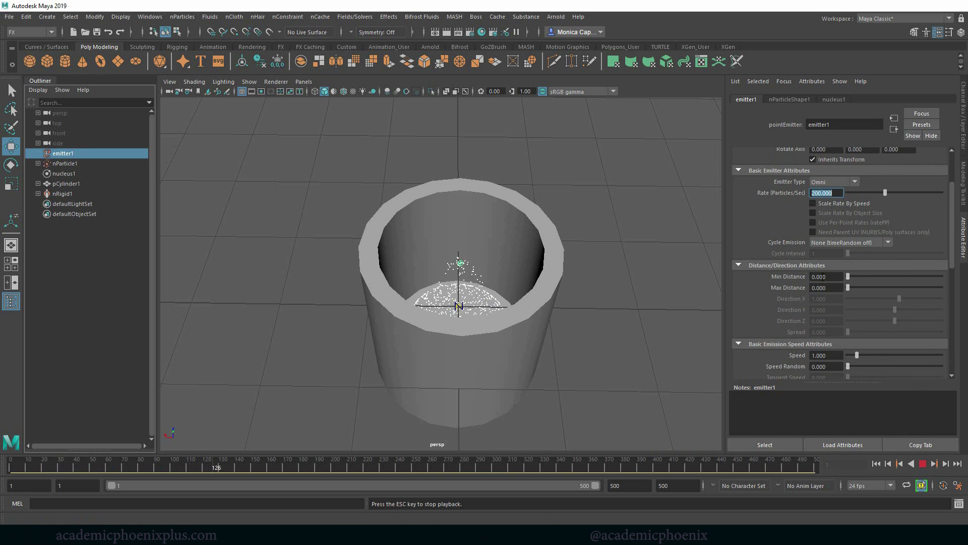
{"action": "left_click_drag", "start_coordinate": [848, 277], "coordinate": [869, 287]}
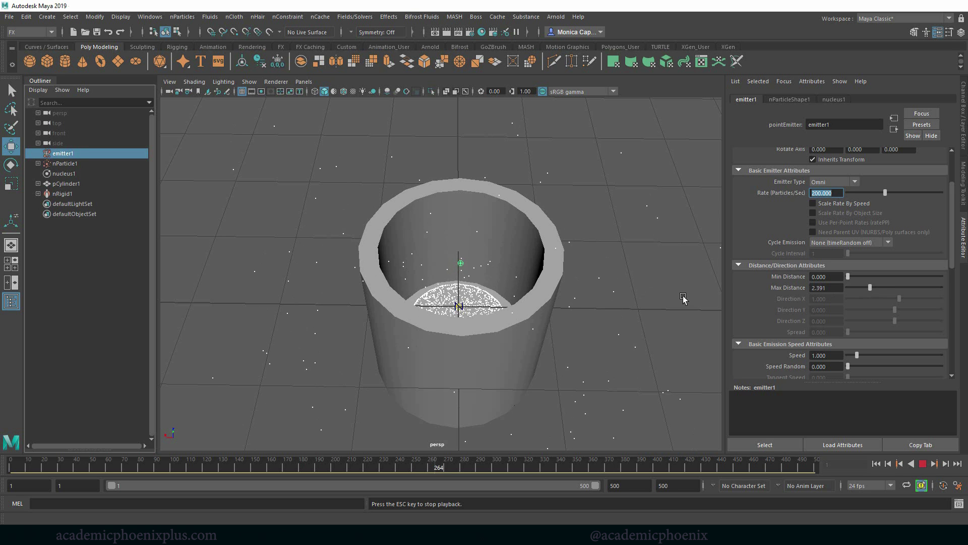
Step: Try emitter distance values: Max Distance 2.391, 1.413, 0.815, Min 2.446, Max 2.663
{"action": "right_click_drag", "start_coordinate": [541, 255], "coordinate": [527, 252], "text": "alt"}
{"action": "left_click_drag", "start_coordinate": [526, 252], "coordinate": [615, 285], "text": "alt"}
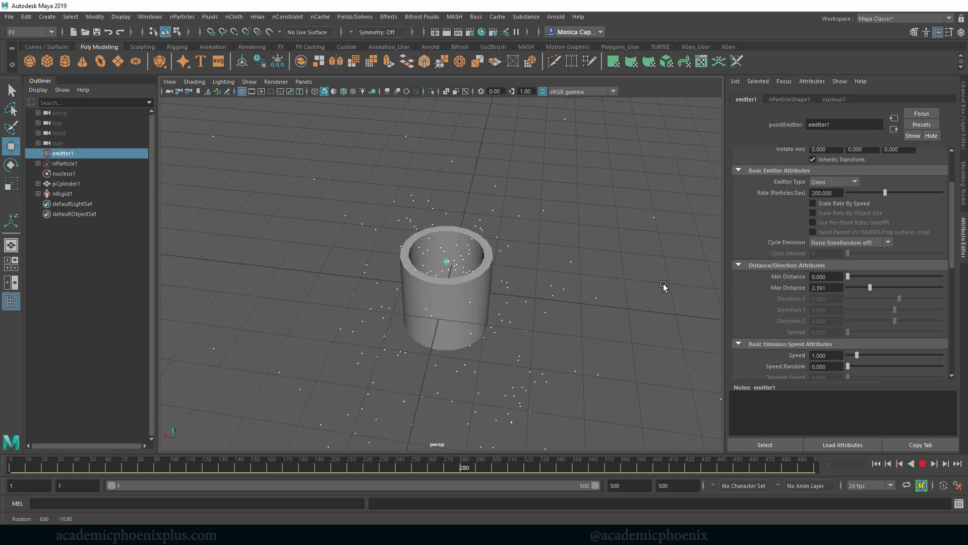
{"action": "left_click_drag", "start_coordinate": [663, 286], "coordinate": [676, 287], "text": "alt"}
{"action": "left_click", "coordinate": [861, 287]}
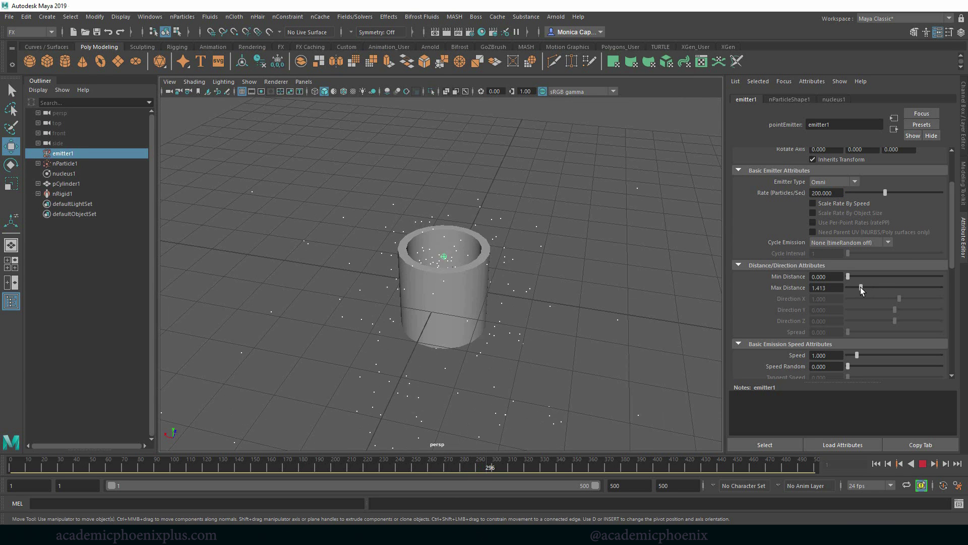
{"action": "left_click_drag", "start_coordinate": [860, 287], "coordinate": [855, 290]}
{"action": "left_click_drag", "start_coordinate": [848, 276], "coordinate": [867, 277]}
{"action": "left_click", "coordinate": [873, 286]}
Step: Lower Max Distance again, from 1.957 to 0.870, while viewing the cup closely
{"action": "left_click_drag", "start_coordinate": [597, 230], "coordinate": [582, 216], "text": "alt"}
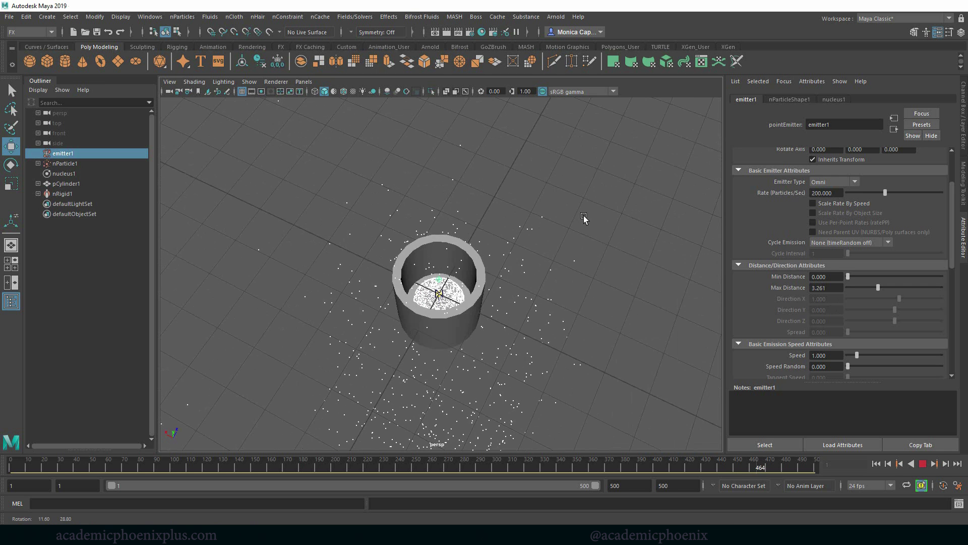
{"action": "right_click_drag", "start_coordinate": [618, 262], "coordinate": [599, 332], "text": "alt"}
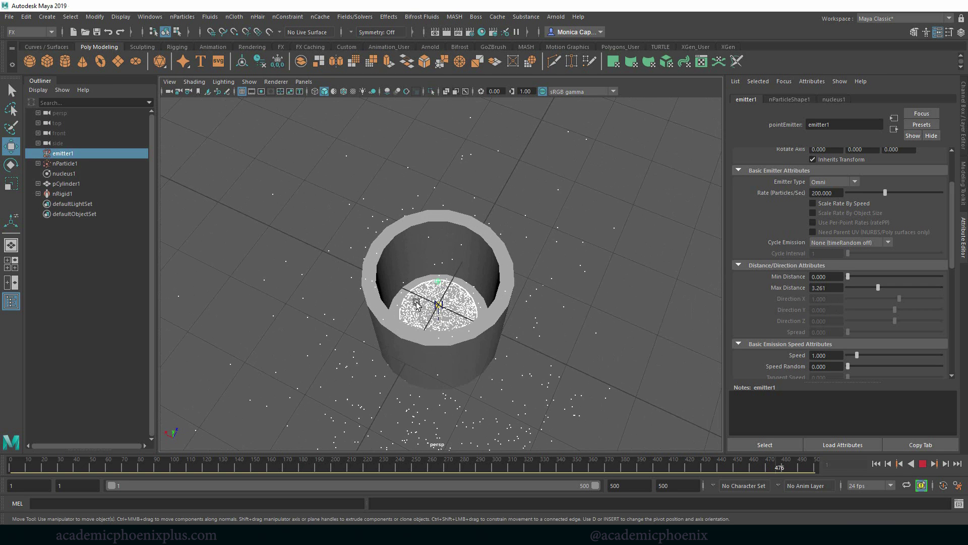
{"action": "left_click_drag", "start_coordinate": [584, 362], "coordinate": [615, 322], "text": "alt"}
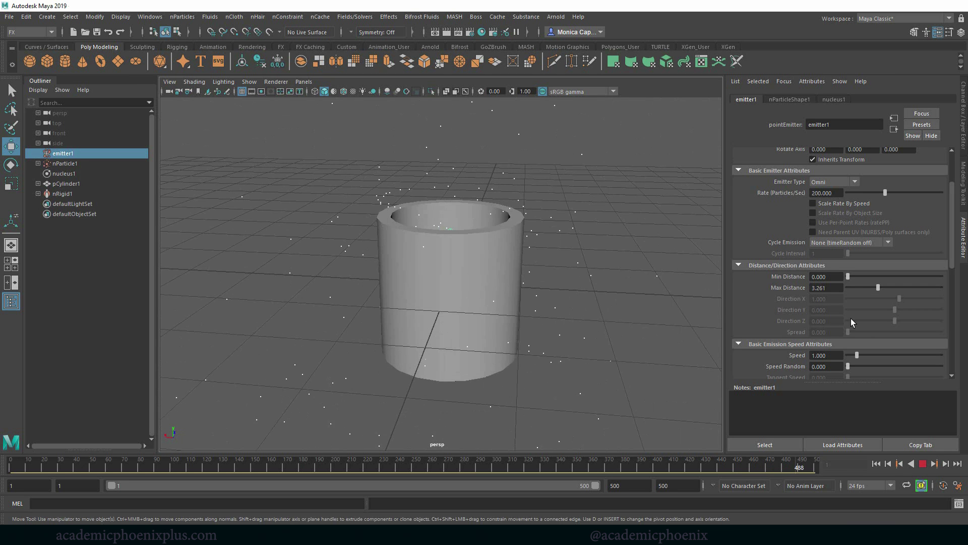
{"action": "left_click_drag", "start_coordinate": [880, 289], "coordinate": [866, 288]}
{"action": "left_click_drag", "start_coordinate": [857, 291], "coordinate": [855, 291]}
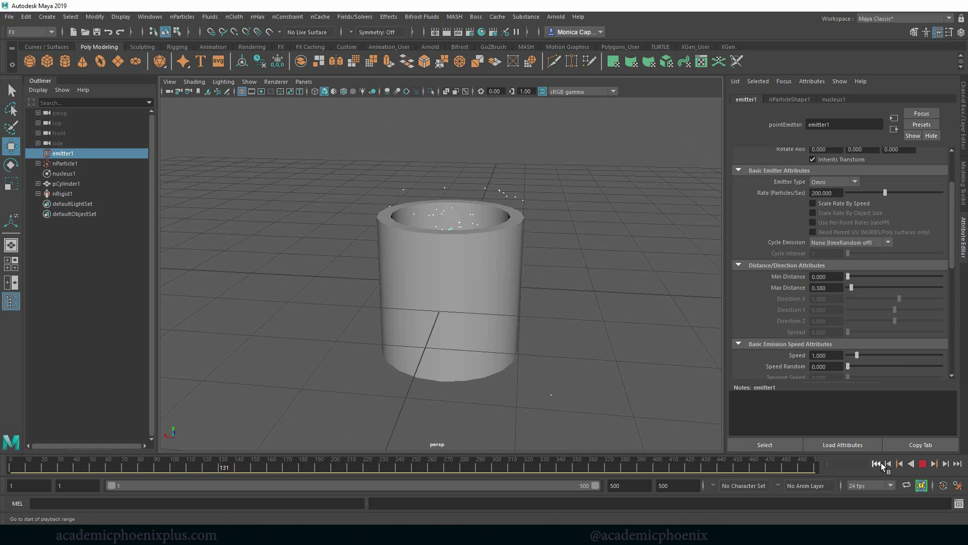
Step: Set emission Speed to 2.228 after trying about 2.8, then stop playback
{"action": "left_click_drag", "start_coordinate": [575, 282], "coordinate": [417, 348], "text": "alt"}
{"action": "left_click_drag", "start_coordinate": [629, 353], "coordinate": [615, 335], "text": "alt"}
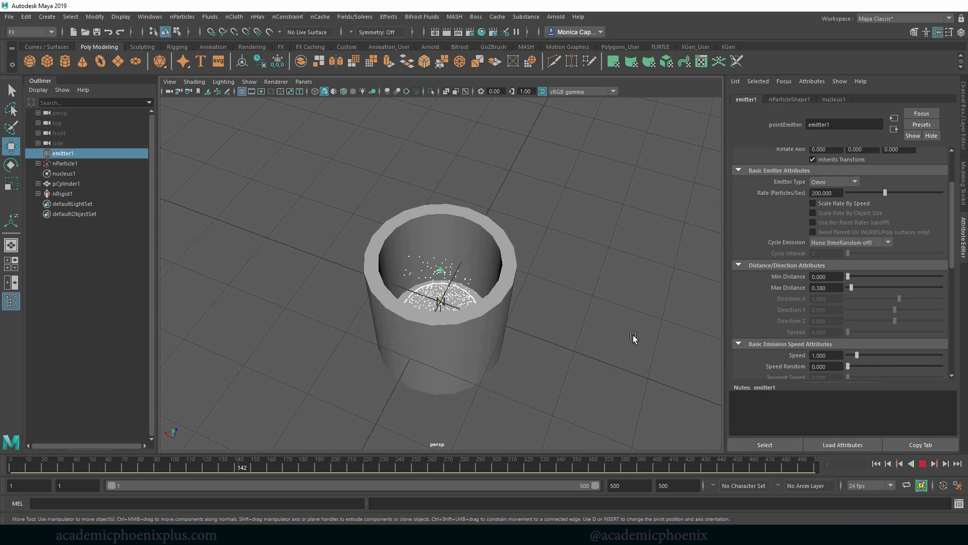
{"action": "left_click_drag", "start_coordinate": [871, 353], "coordinate": [874, 355]}
{"action": "left_click_drag", "start_coordinate": [602, 293], "coordinate": [604, 319], "text": "alt"}
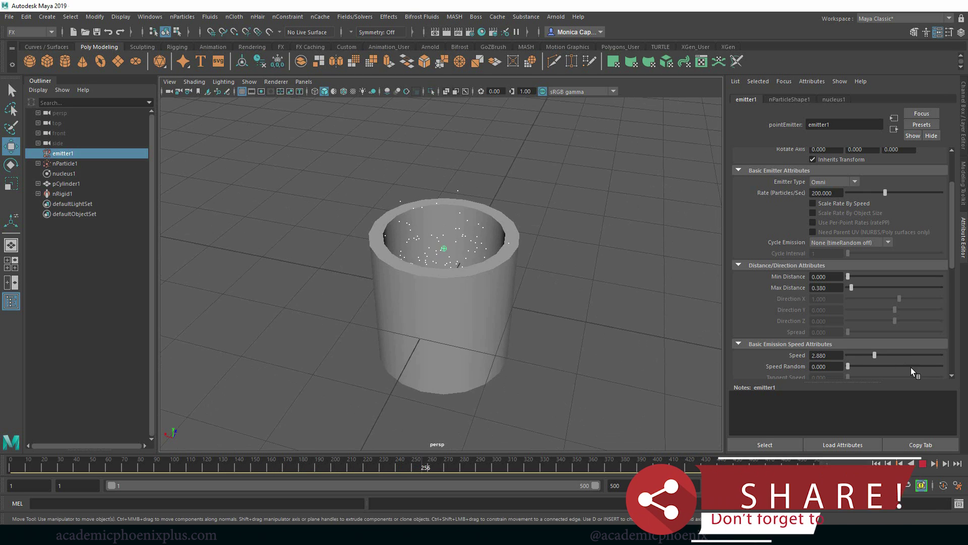
{"action": "left_click", "coordinate": [868, 354]}
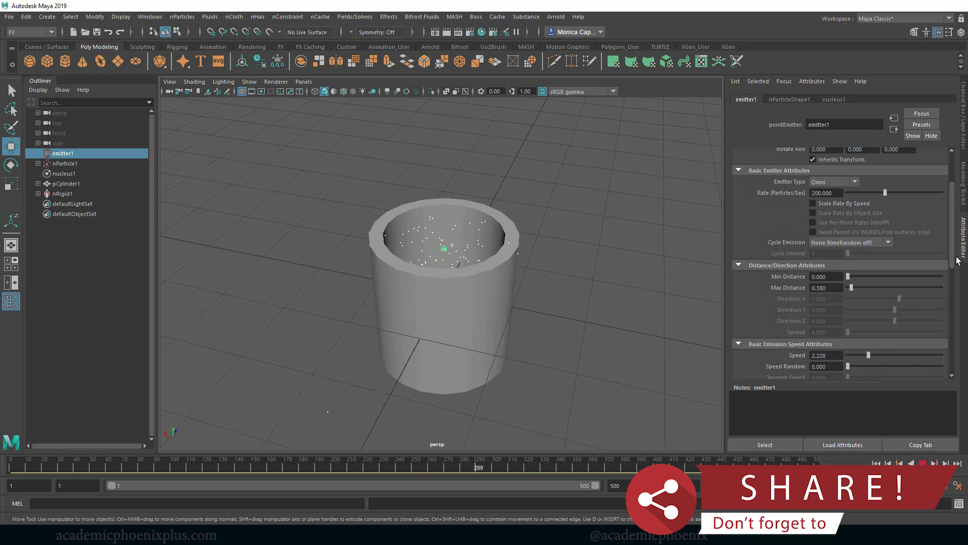
{"action": "left_click_drag", "start_coordinate": [954, 261], "coordinate": [953, 353]}
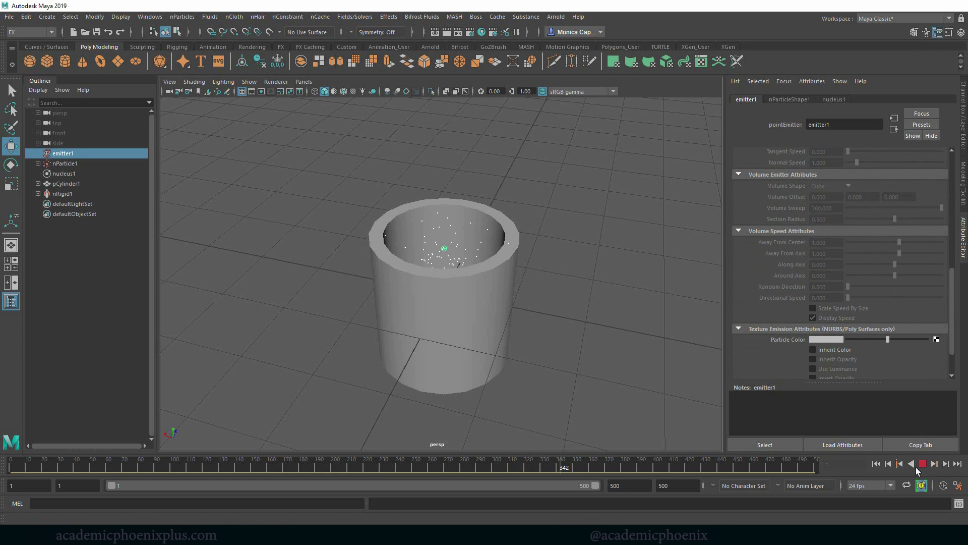
{"action": "left_click", "coordinate": [922, 464]}
Step: Keep nParticleShape1's Lifespan Mode set to Live forever
{"action": "left_click_drag", "start_coordinate": [948, 316], "coordinate": [966, 249]}
{"action": "left_click", "coordinate": [800, 101]}
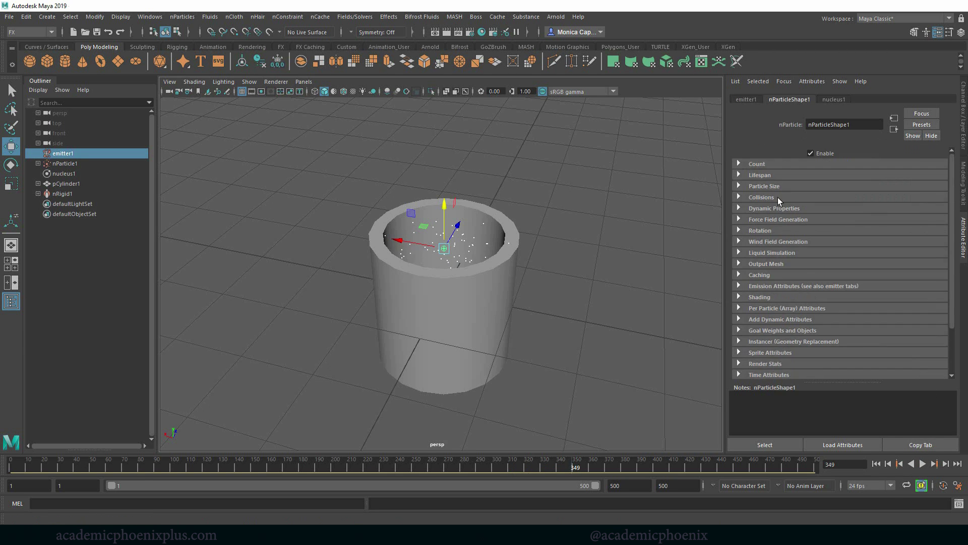
{"action": "scroll", "coordinate": [948, 255], "scroll_direction": "down", "scroll_amount": 3}
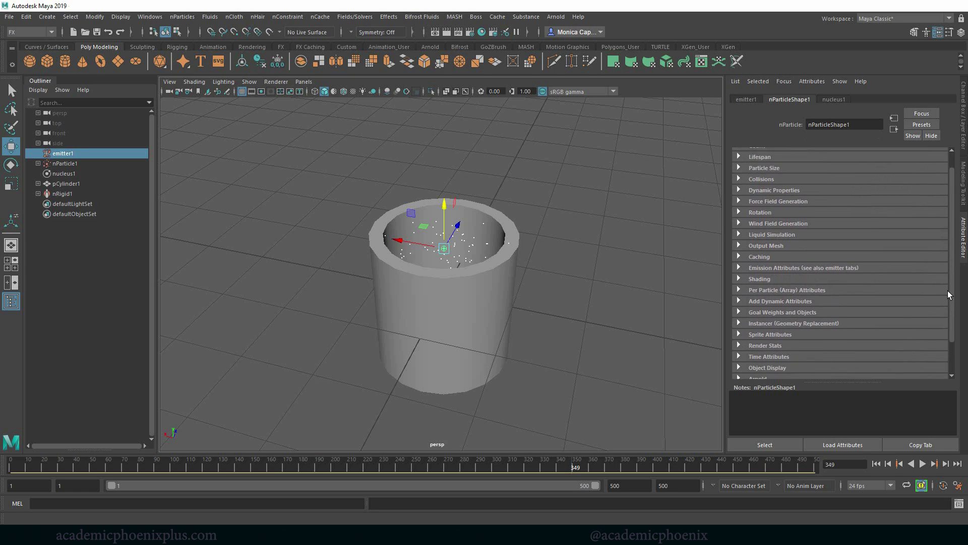
{"action": "scroll", "coordinate": [943, 252], "scroll_direction": "up", "scroll_amount": 3}
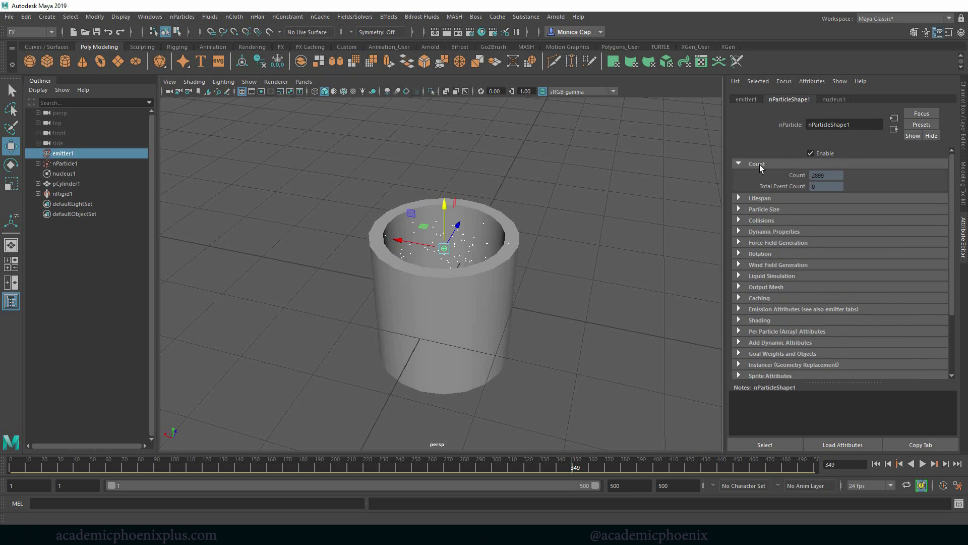
{"action": "left_click", "coordinate": [765, 176]}
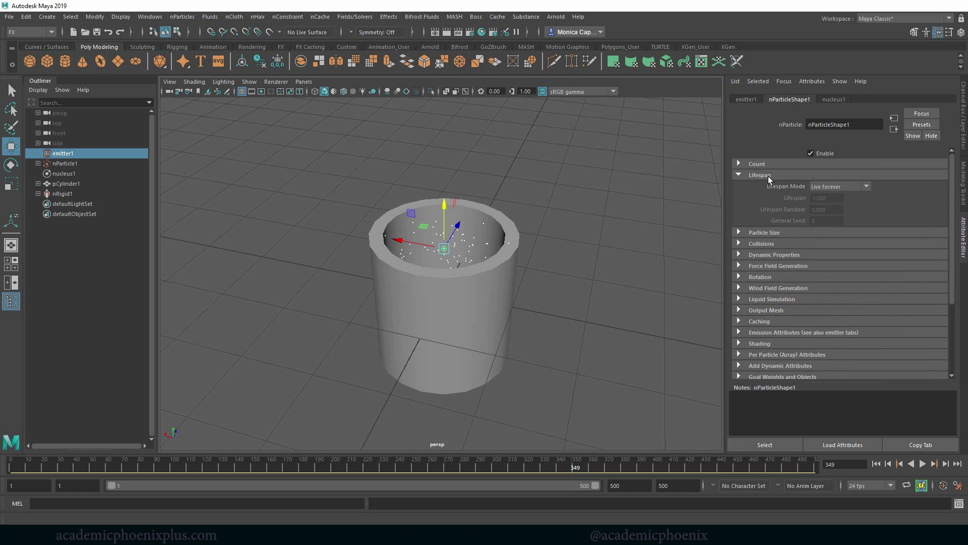
{"action": "left_click", "coordinate": [825, 190]}
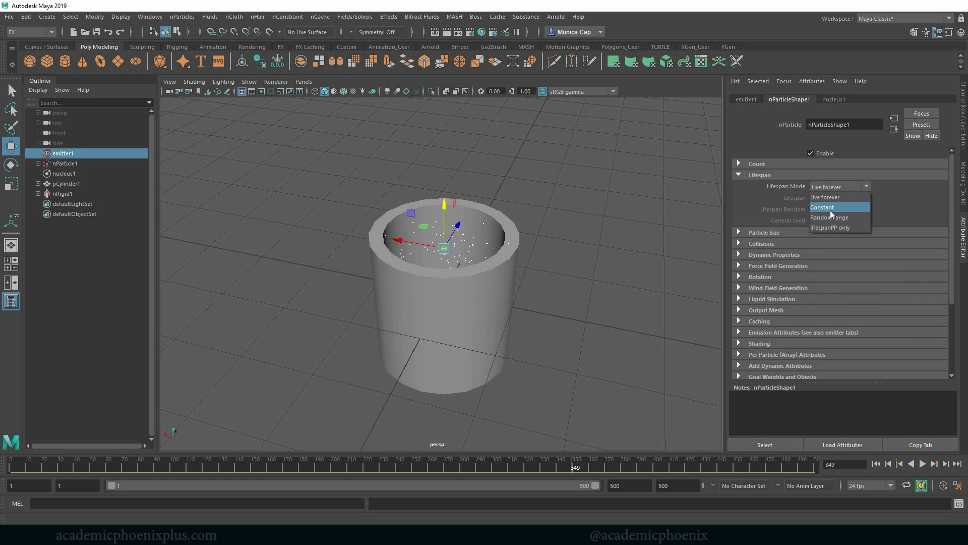
{"action": "left_click", "coordinate": [750, 201]}
{"action": "left_click", "coordinate": [759, 175]}
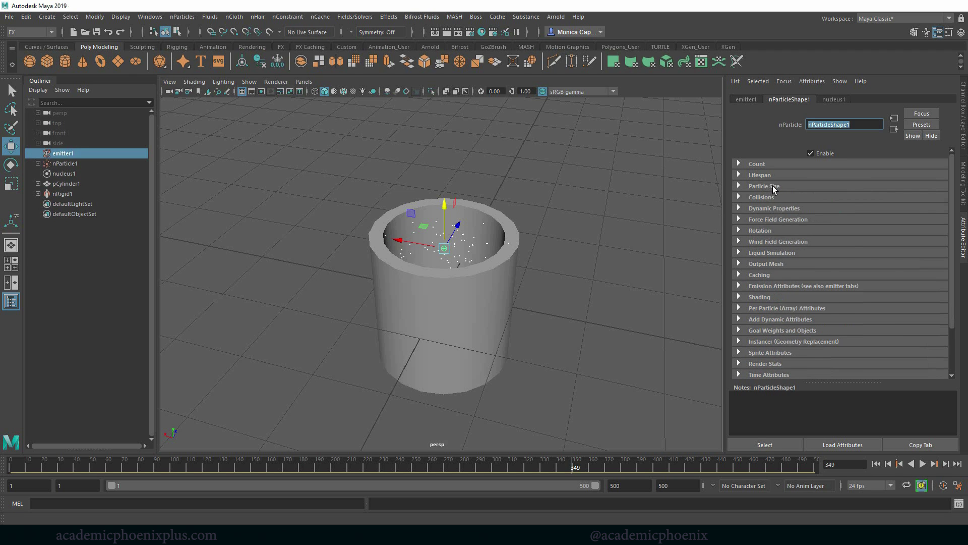
Step: Play the simulation, drag Particle Size Radius up to about 4.3, then to 0, and rewind to frame 1
{"action": "left_click", "coordinate": [767, 186]}
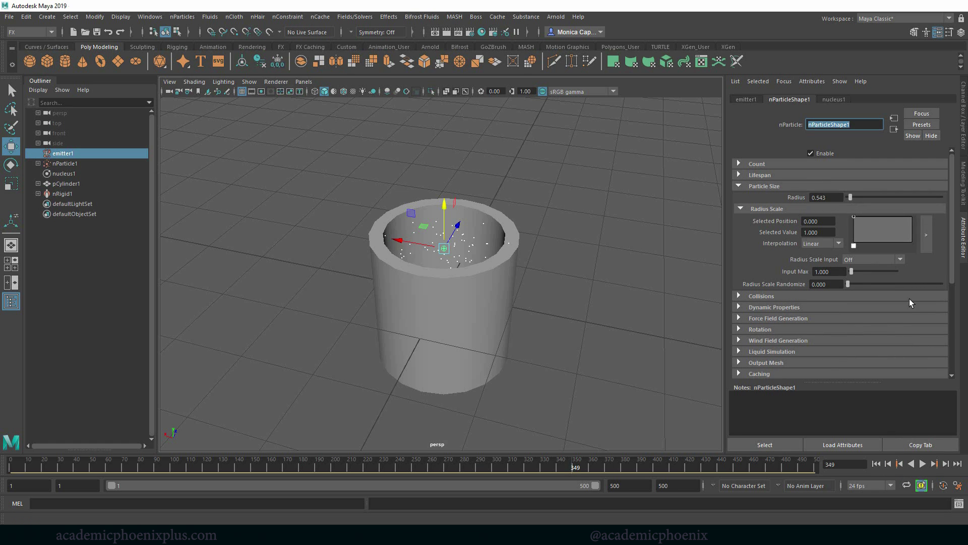
{"action": "left_click", "coordinate": [922, 464]}
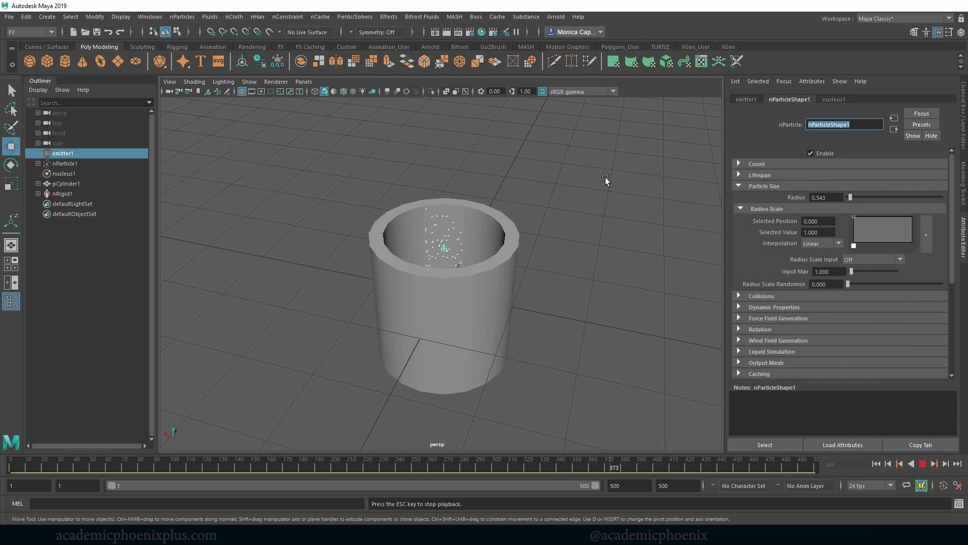
{"action": "left_click", "coordinate": [876, 467]}
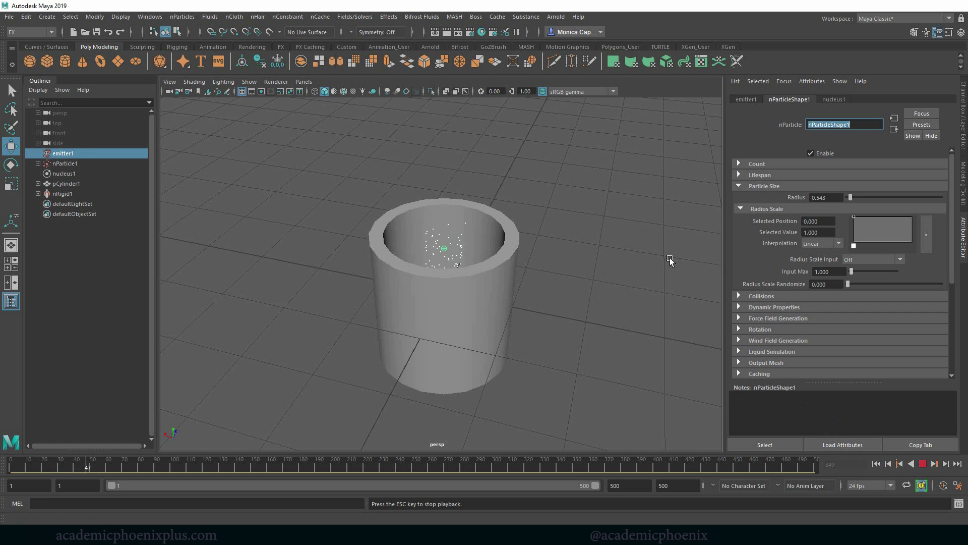
{"action": "left_click_drag", "start_coordinate": [670, 260], "coordinate": [546, 308], "text": "alt"}
{"action": "left_click_drag", "start_coordinate": [850, 197], "coordinate": [867, 198]}
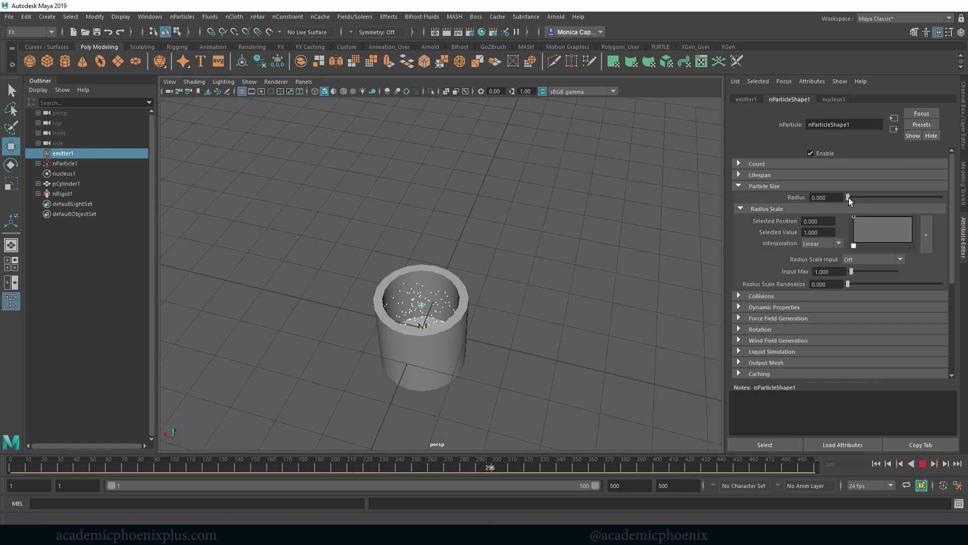
{"action": "left_click_drag", "start_coordinate": [849, 198], "coordinate": [831, 201]}
{"action": "left_click", "coordinate": [922, 463]}
{"action": "left_click", "coordinate": [875, 464]}
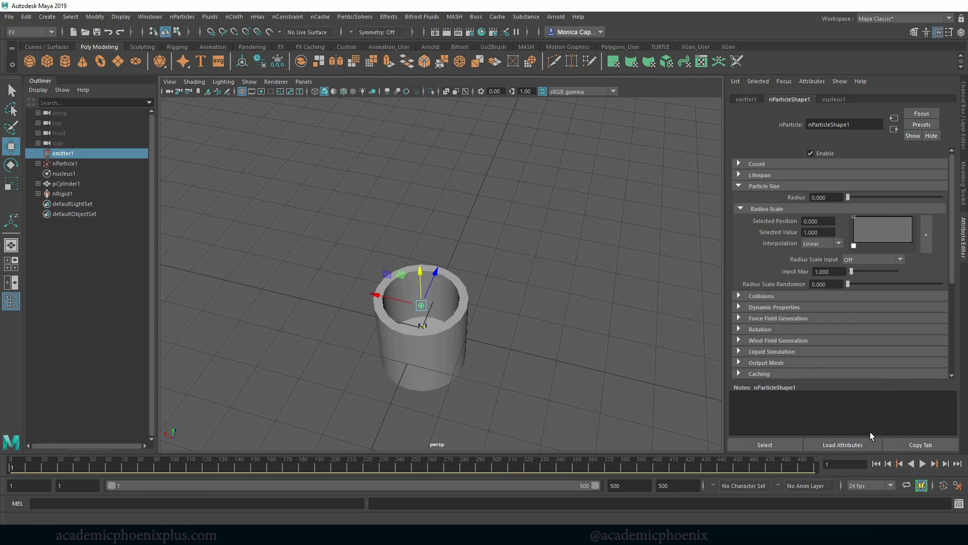
{"action": "scroll", "coordinate": [951, 282], "scroll_direction": "down", "scroll_amount": 5}
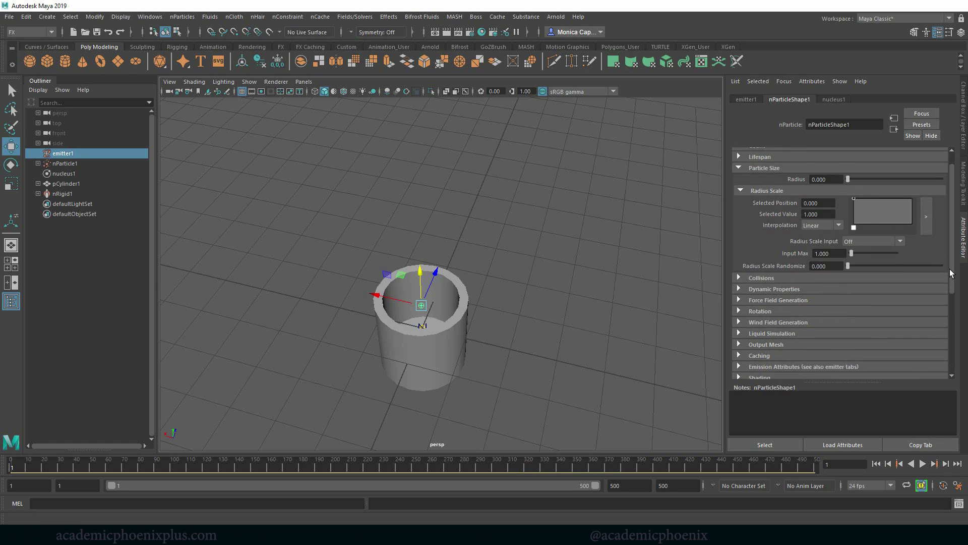
{"action": "scroll", "coordinate": [946, 298], "scroll_direction": "down", "scroll_amount": 3}
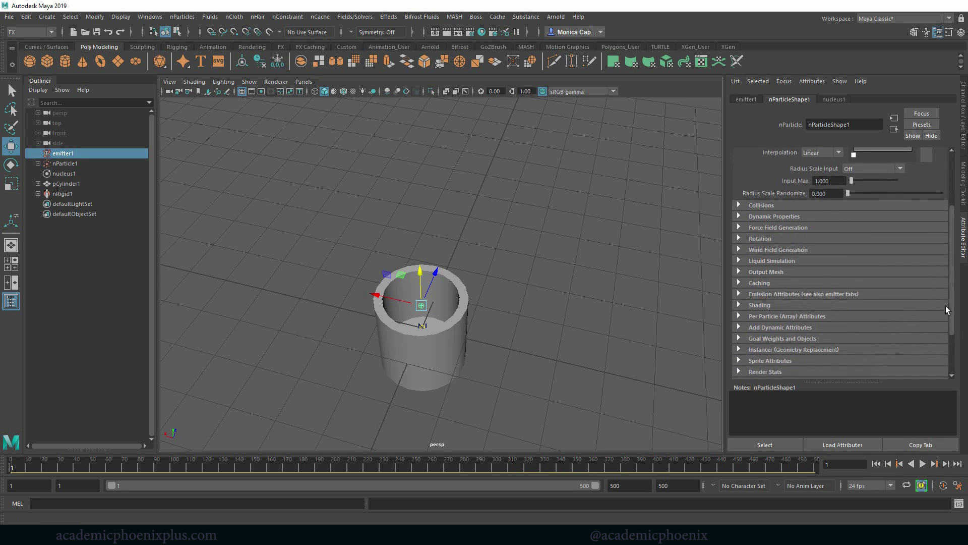
{"action": "scroll", "coordinate": [935, 321], "scroll_direction": "down", "scroll_amount": 3}
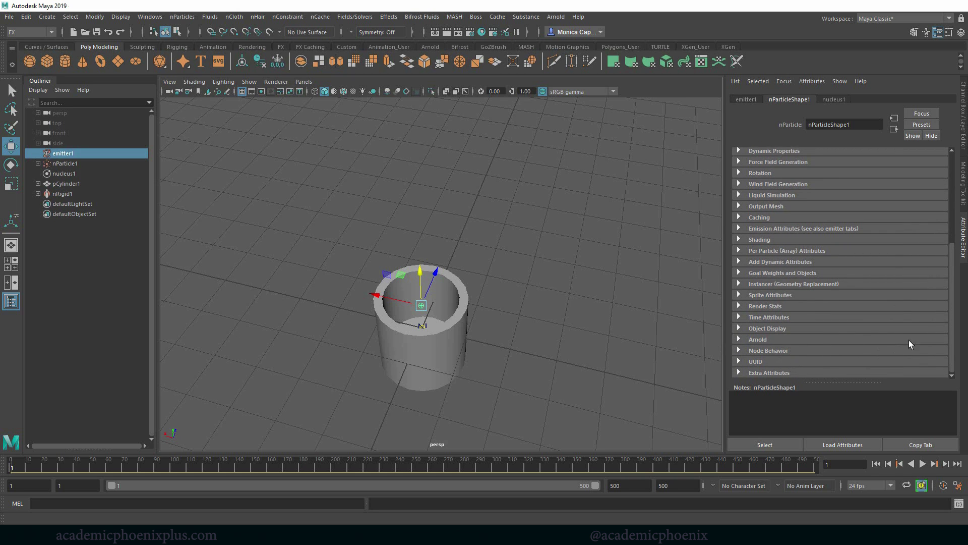
Step: Add an Arnold Physical Sky light and take a quick Arnold test render
{"action": "left_click", "coordinate": [560, 16]}
{"action": "mouse_move", "coordinate": [585, 57]}
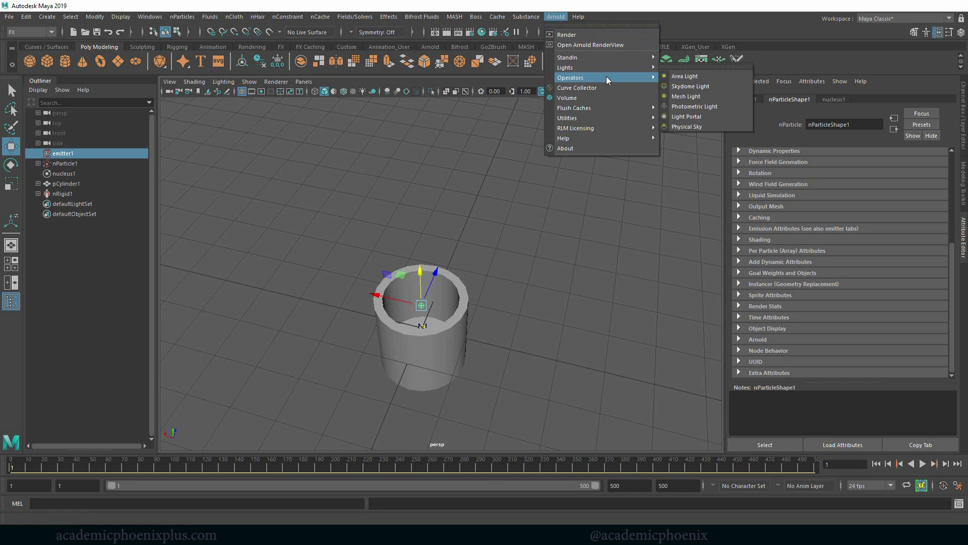
{"action": "left_click", "coordinate": [676, 127]}
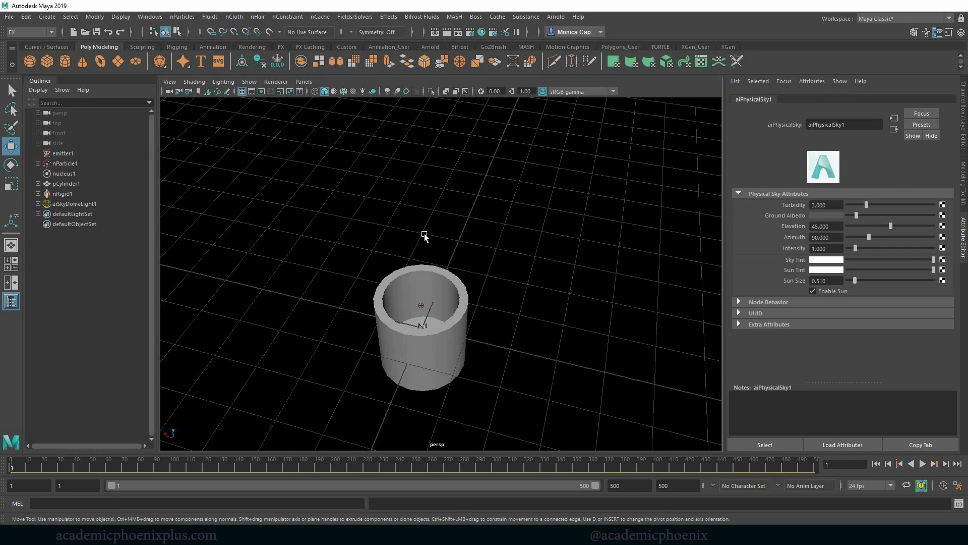
{"action": "left_click", "coordinate": [555, 16]}
{"action": "left_click", "coordinate": [566, 35]}
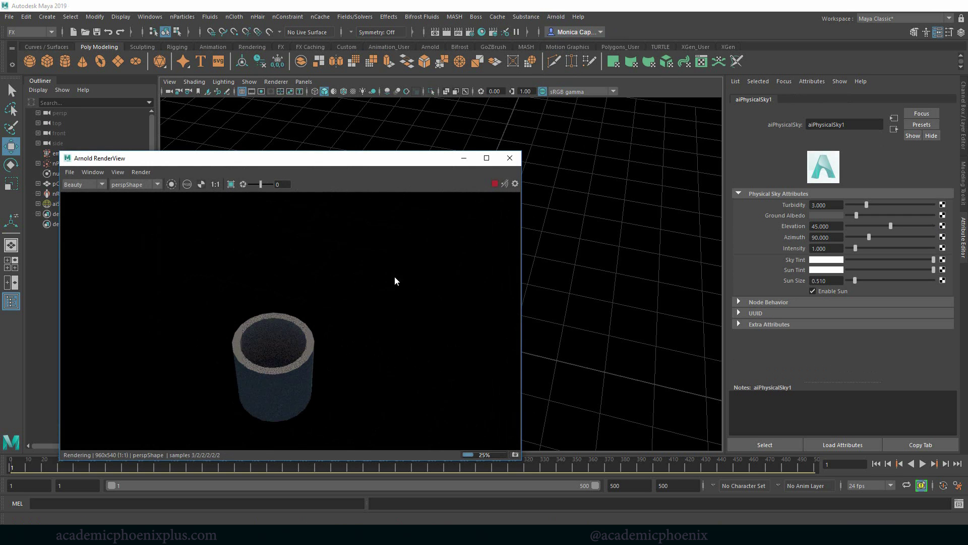
{"action": "left_click", "coordinate": [510, 158]}
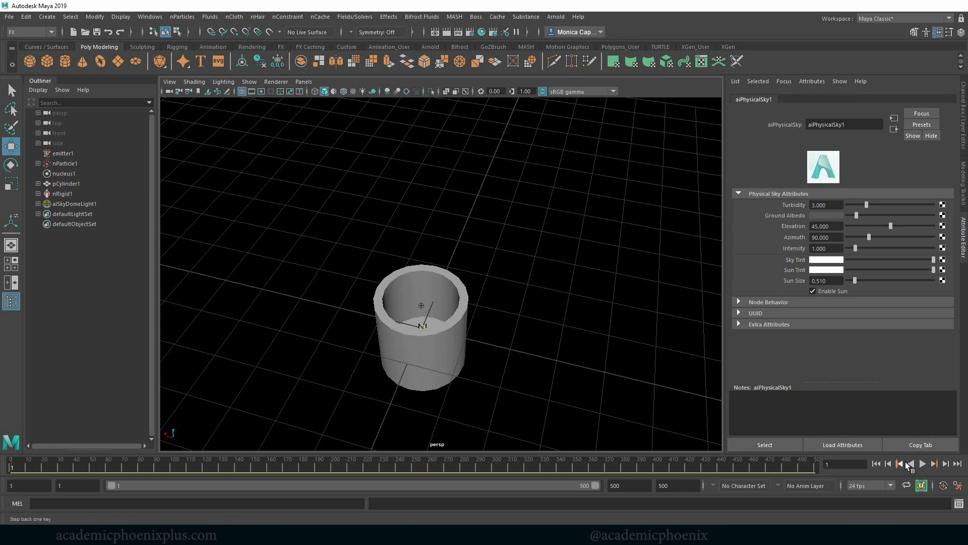
Step: Replay the simulation to frame 15, render it in Arnold, then stop the render
{"action": "left_click", "coordinate": [921, 463]}
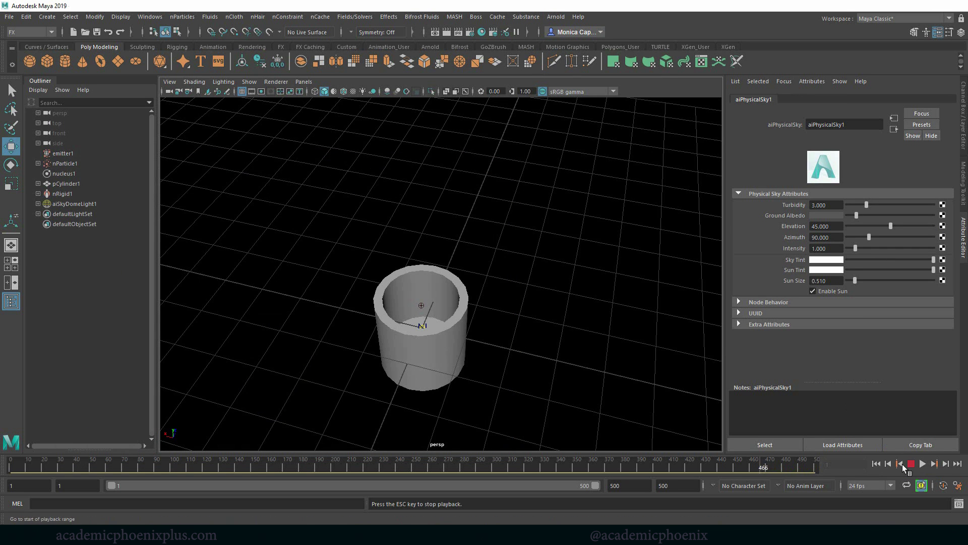
{"action": "left_click", "coordinate": [876, 464]}
{"action": "left_click", "coordinate": [922, 464]}
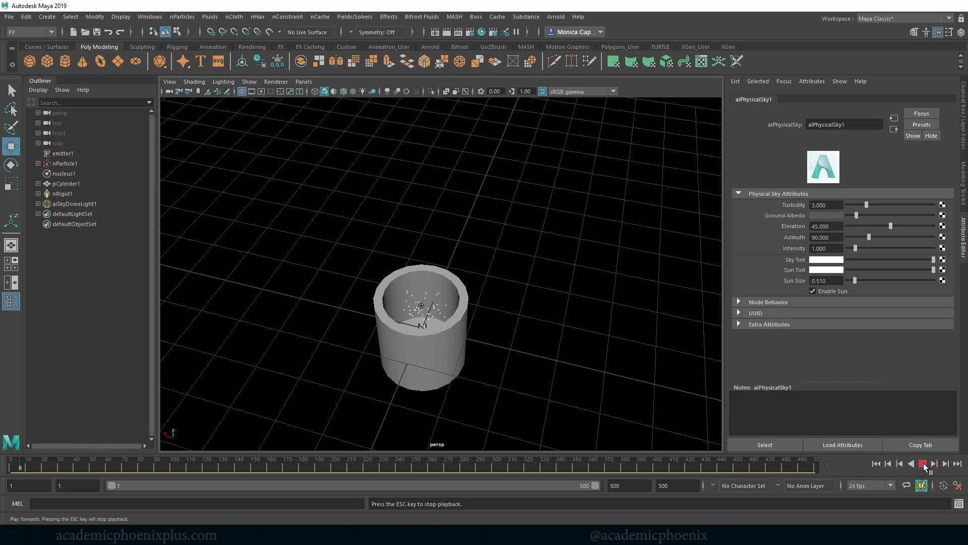
{"action": "left_click", "coordinate": [555, 17]}
{"action": "left_click", "coordinate": [559, 32]}
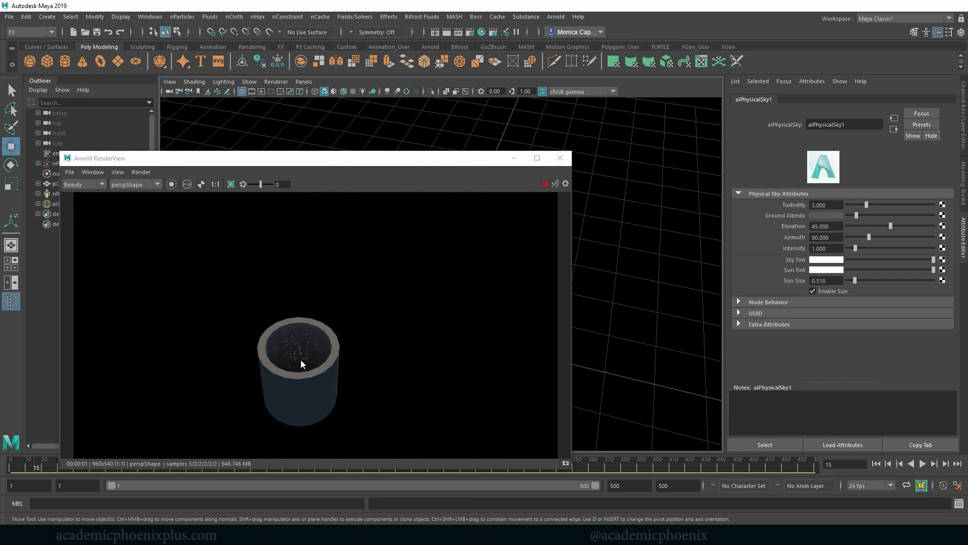
{"action": "left_click_drag", "start_coordinate": [375, 158], "coordinate": [224, 175]}
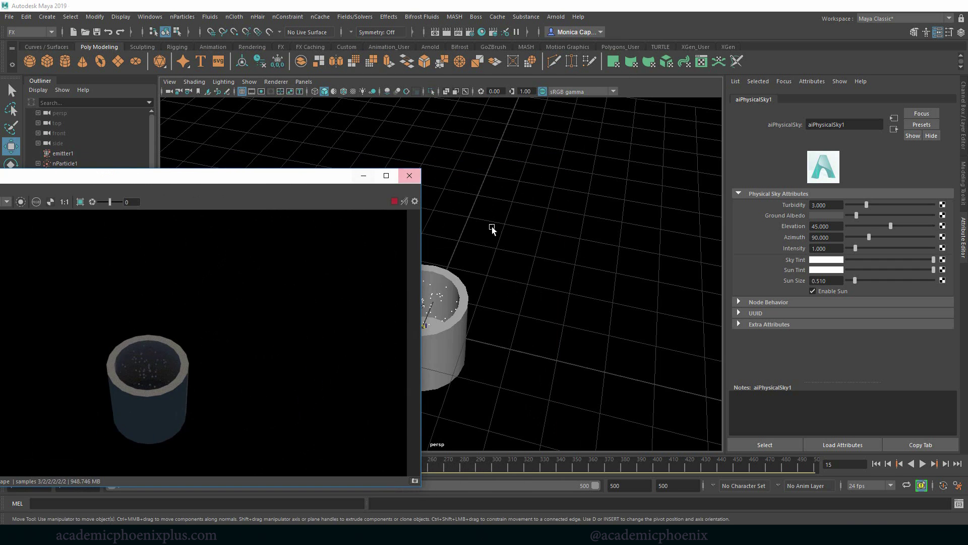
{"action": "scroll", "coordinate": [519, 322], "scroll_direction": "up", "scroll_amount": 5}
{"action": "scroll", "coordinate": [537, 232], "scroll_direction": "down", "scroll_amount": 4}
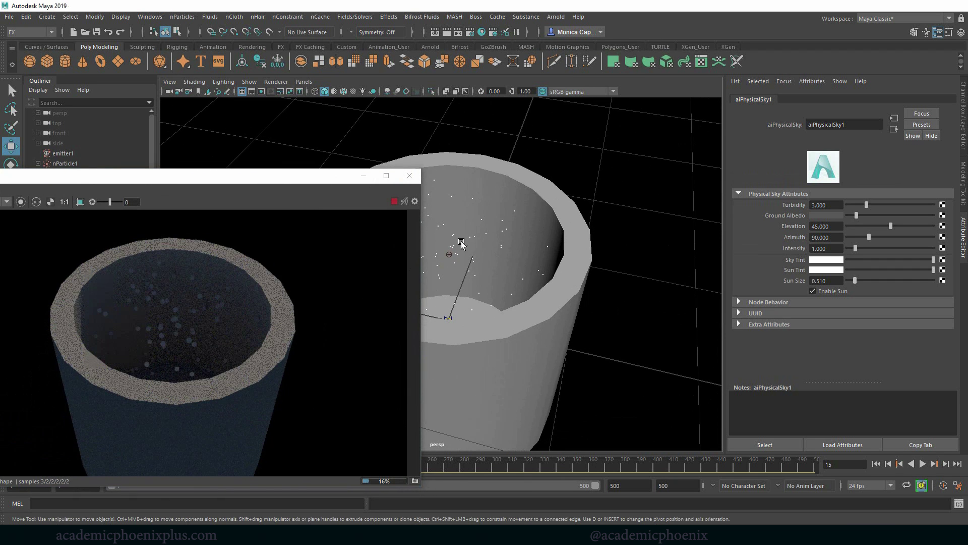
{"action": "left_click", "coordinate": [394, 201]}
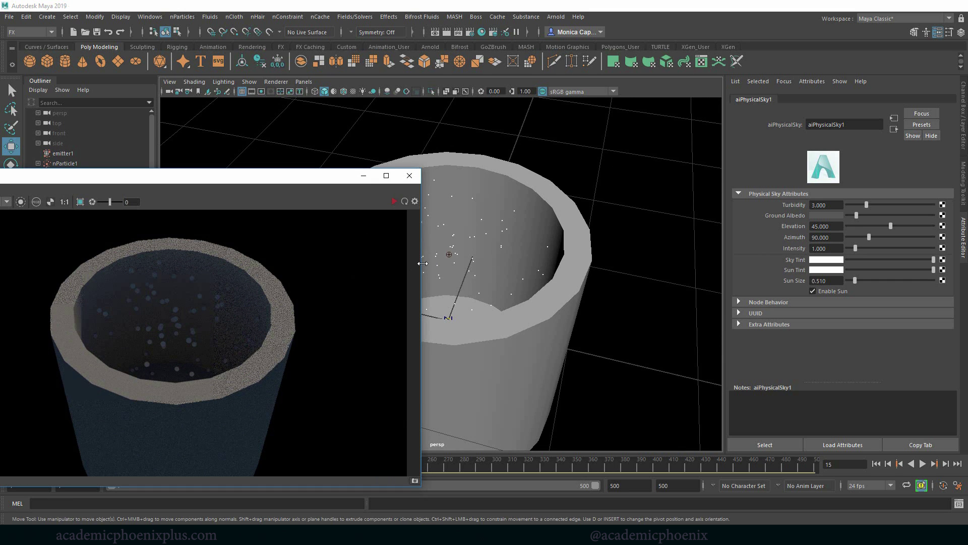
Step: Set emitter1's particle render type to MultiPoint in the Shading settings
{"action": "left_click", "coordinate": [492, 243]}
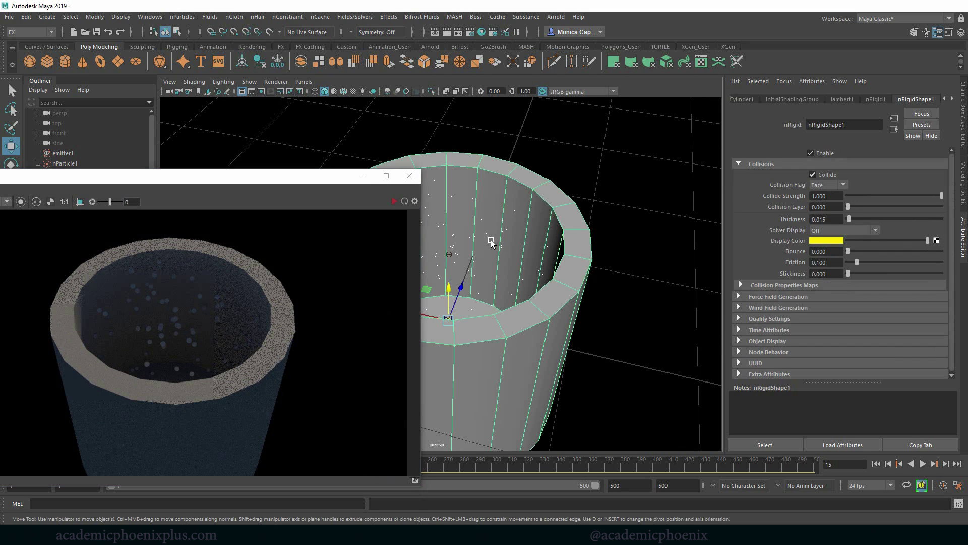
{"action": "left_click", "coordinate": [65, 154]}
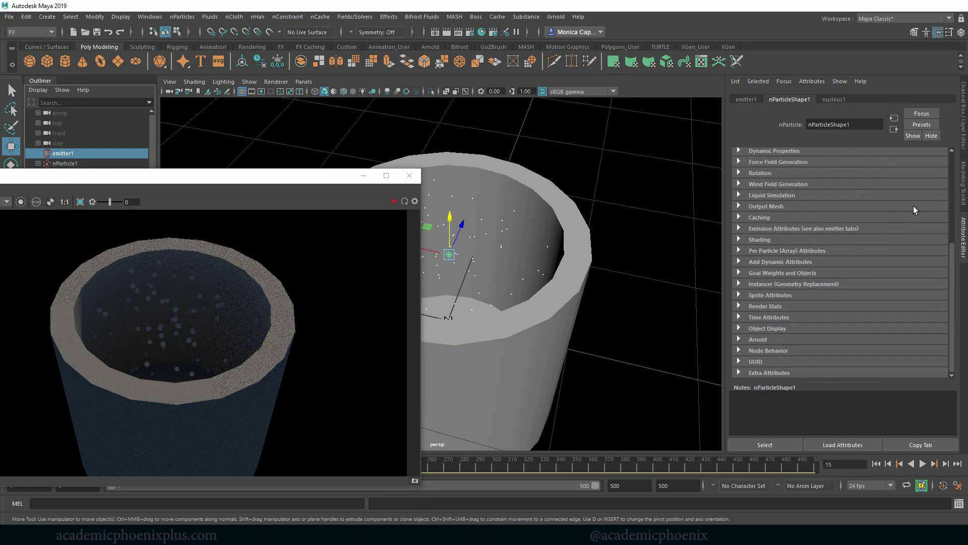
{"action": "left_click", "coordinate": [810, 239]}
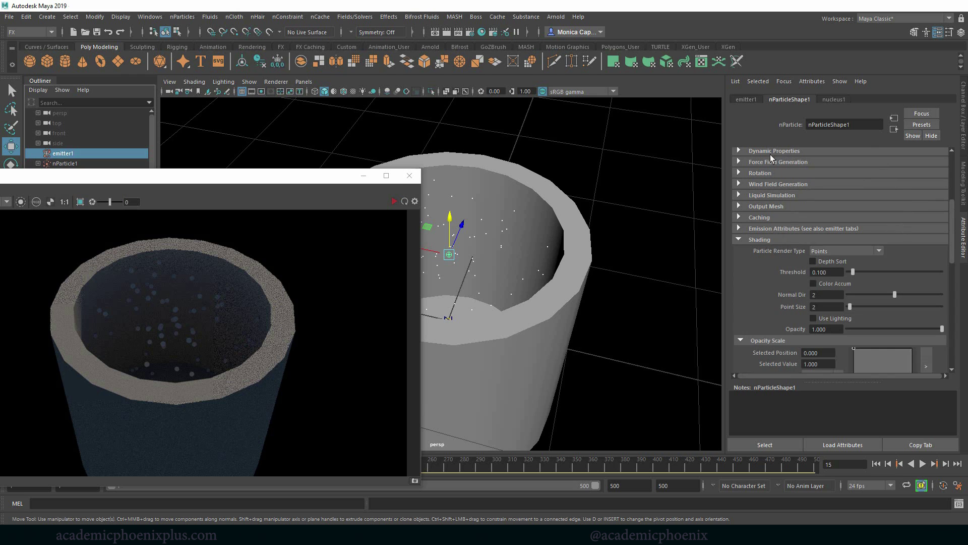
{"action": "left_click", "coordinate": [829, 252]}
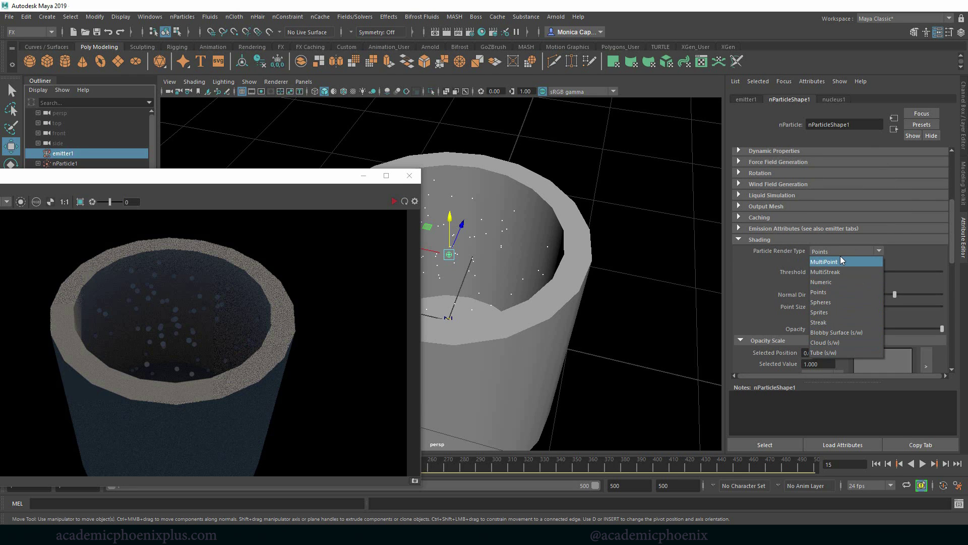
{"action": "left_click", "coordinate": [839, 259]}
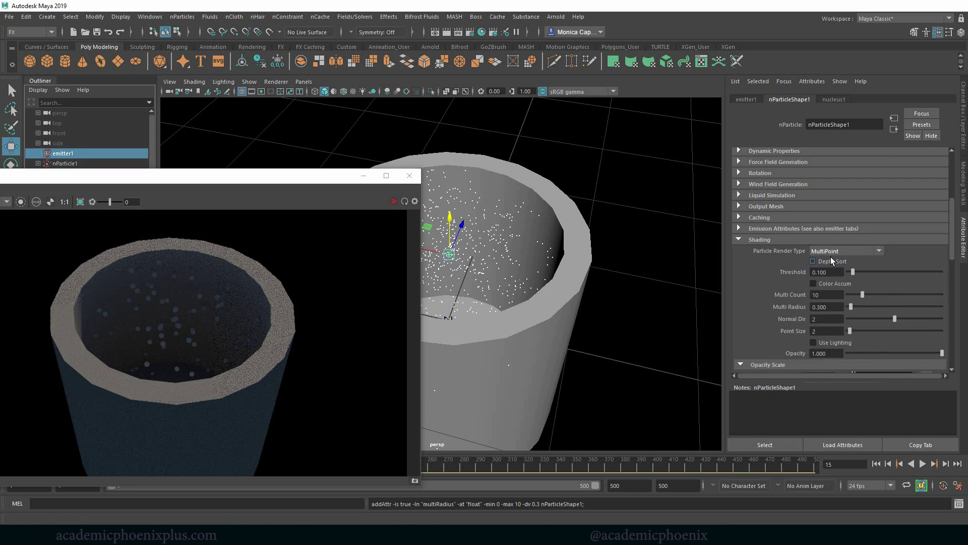
{"action": "left_click", "coordinate": [822, 330]}
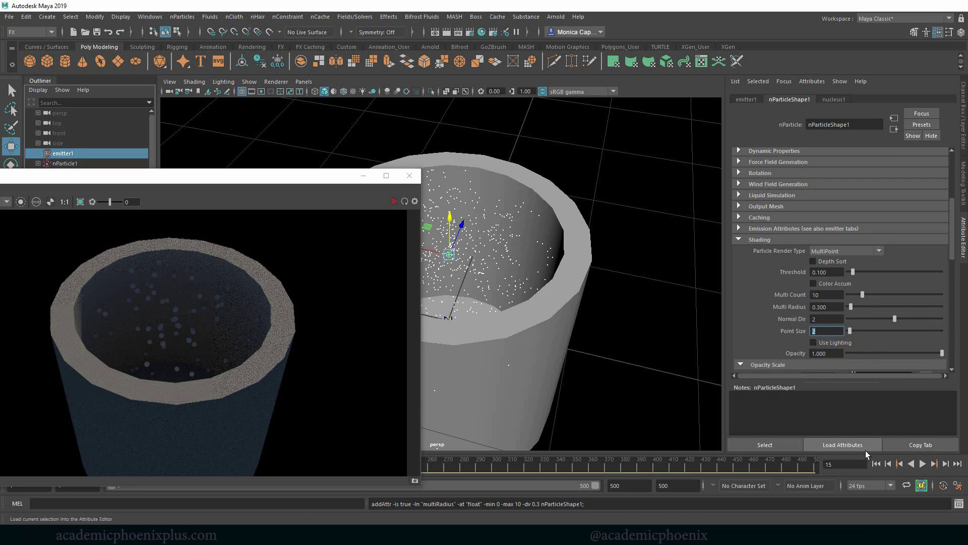
Step: Play to frame 24 and re-render the denser MultiPoint particles in Arnold
{"action": "left_click", "coordinate": [923, 463]}
{"action": "key", "text": "Escape"}
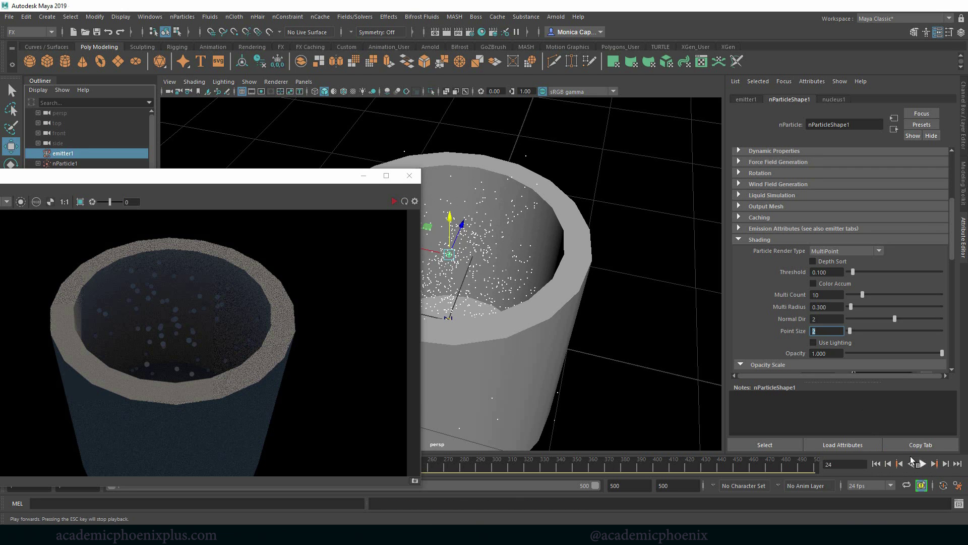
{"action": "left_click", "coordinate": [394, 202]}
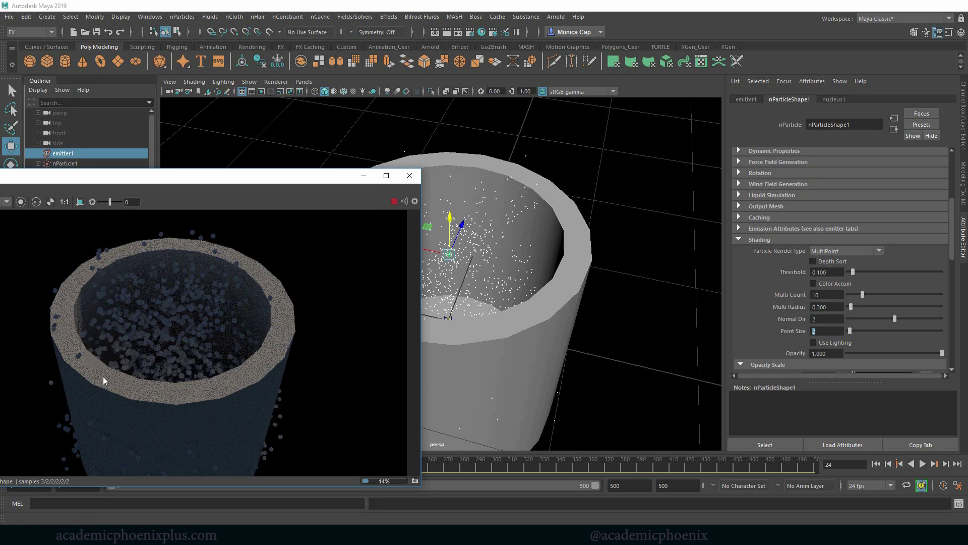
{"action": "left_click", "coordinate": [394, 201]}
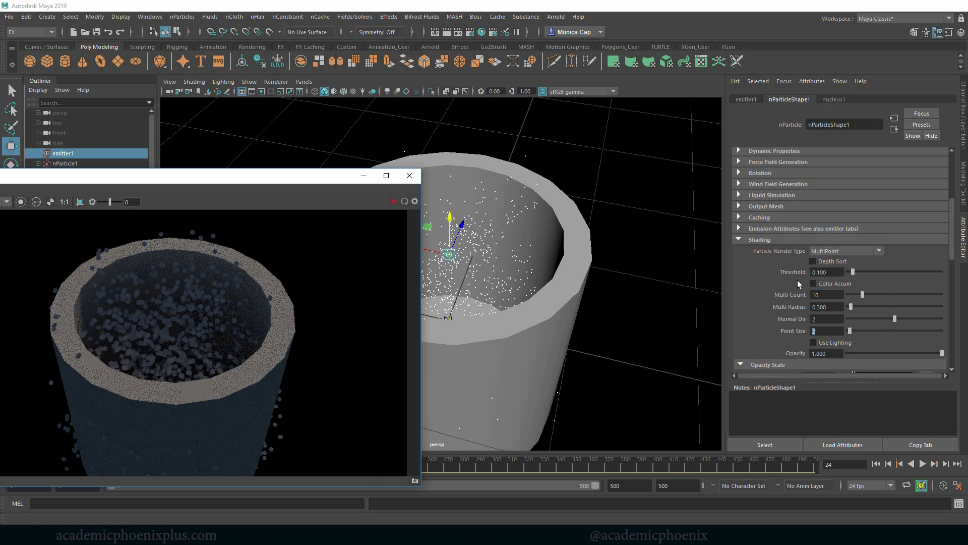
{"action": "left_click", "coordinate": [831, 250]}
Step: Switch particles to MultiStreak, re-render at frame 22 in Arnold, then close the RenderView
{"action": "left_click", "coordinate": [820, 273]}
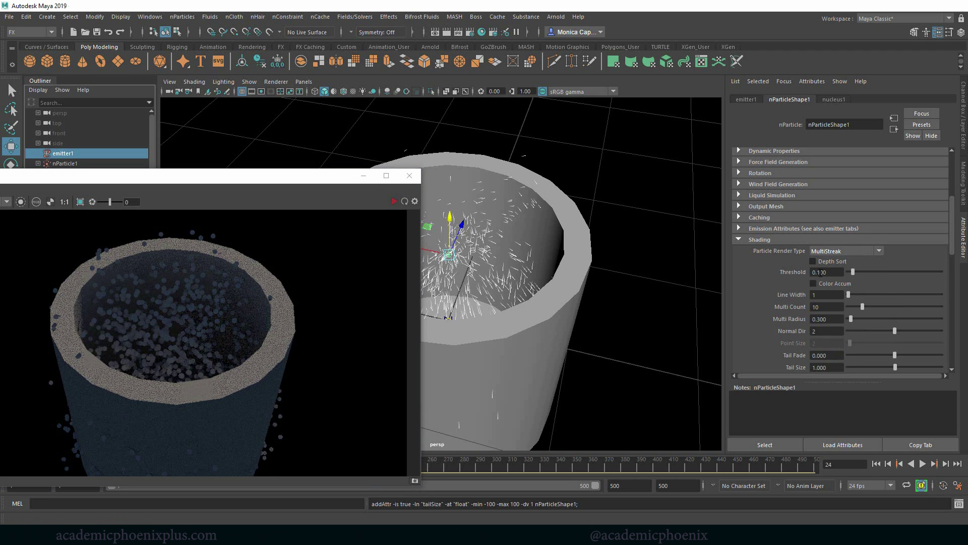
{"action": "left_click", "coordinate": [404, 202]}
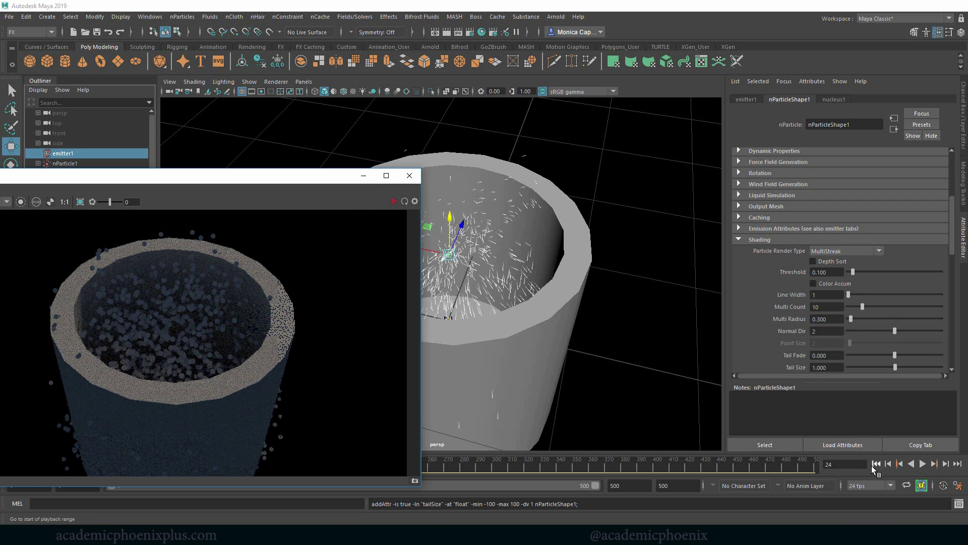
{"action": "left_click", "coordinate": [924, 463]}
{"action": "left_click", "coordinate": [926, 462]}
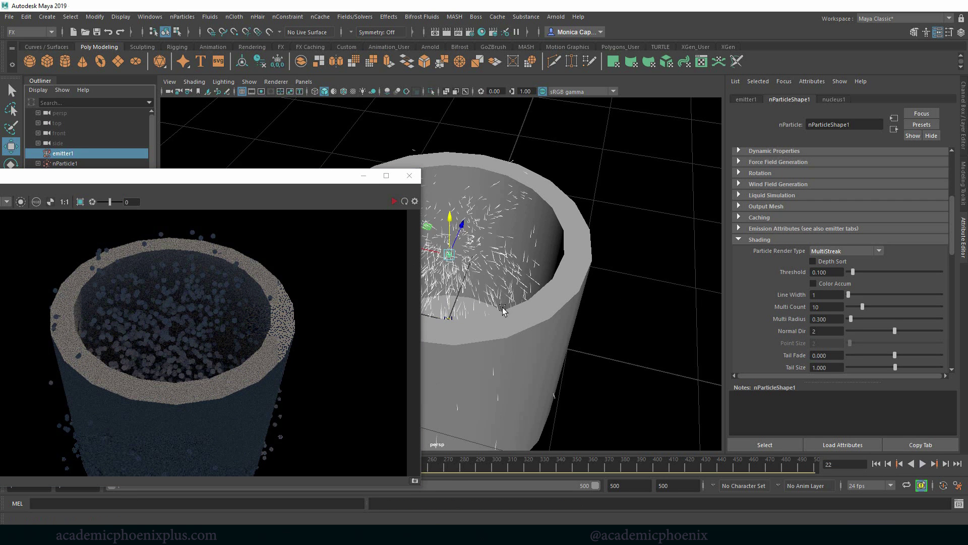
{"action": "left_click", "coordinate": [403, 203]}
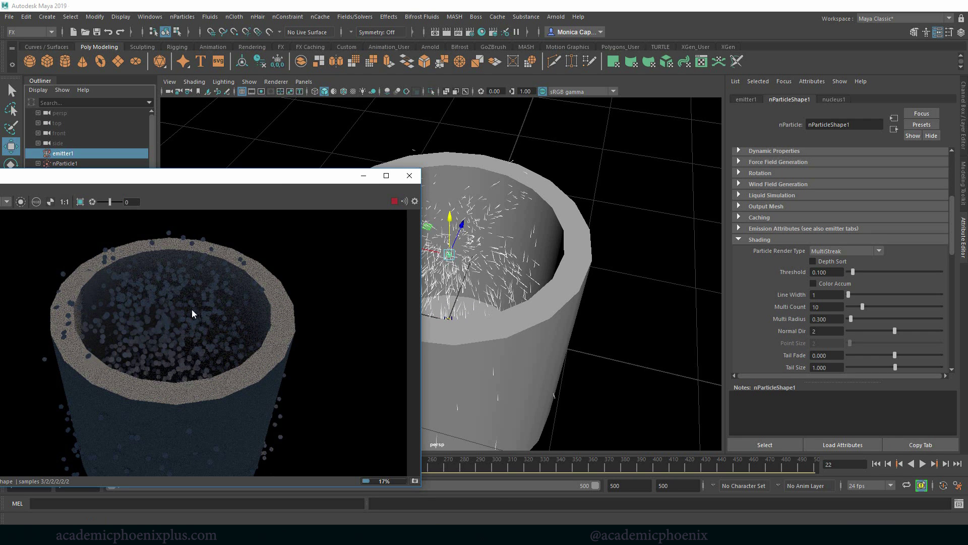
{"action": "left_click_drag", "start_coordinate": [277, 180], "coordinate": [457, 159]}
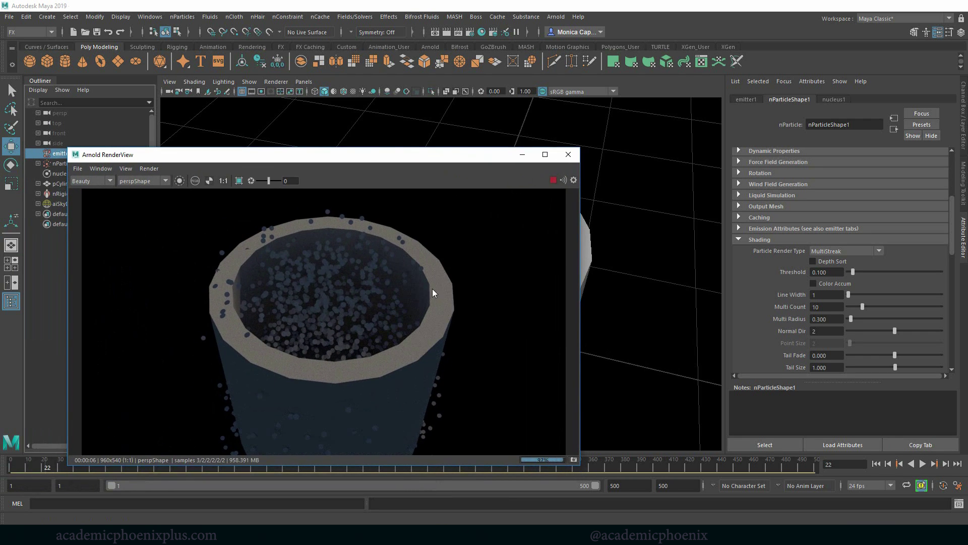
{"action": "left_click", "coordinate": [566, 161]}
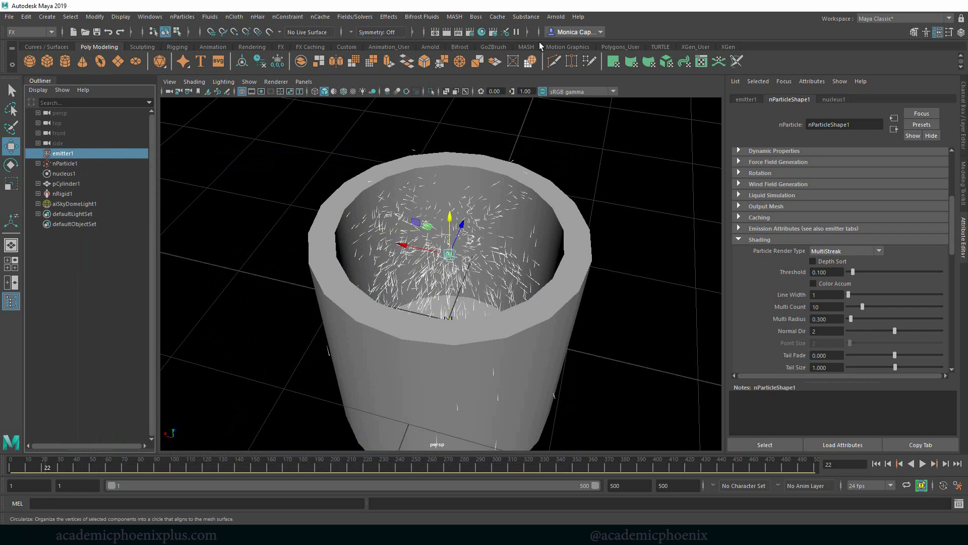
Step: Assign a new aiStandardSurface material to nParticle1
{"action": "left_click", "coordinate": [556, 17]}
{"action": "left_click", "coordinate": [444, 237]}
{"action": "right_click_drag", "start_coordinate": [428, 212], "coordinate": [422, 469]}
{"action": "left_click", "coordinate": [353, 259]}
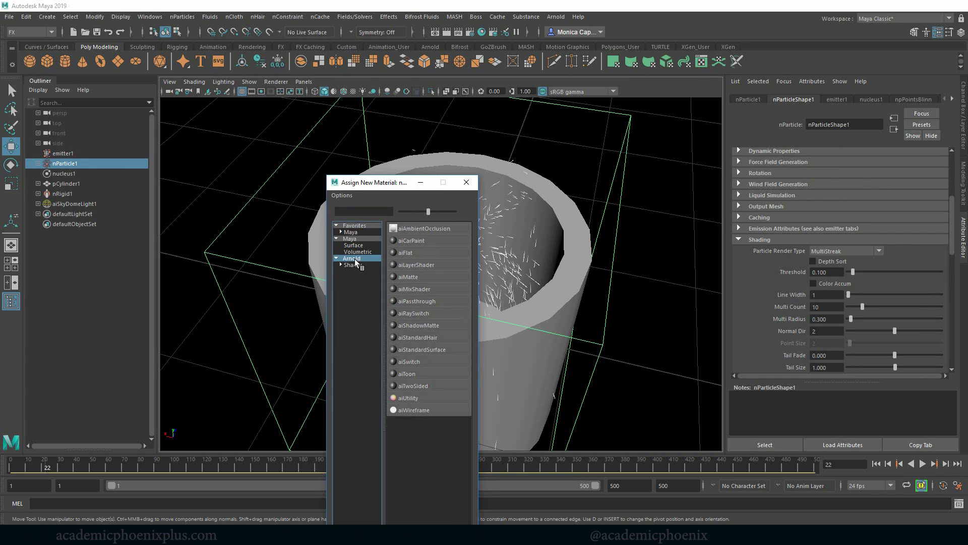
{"action": "left_click", "coordinate": [438, 349]}
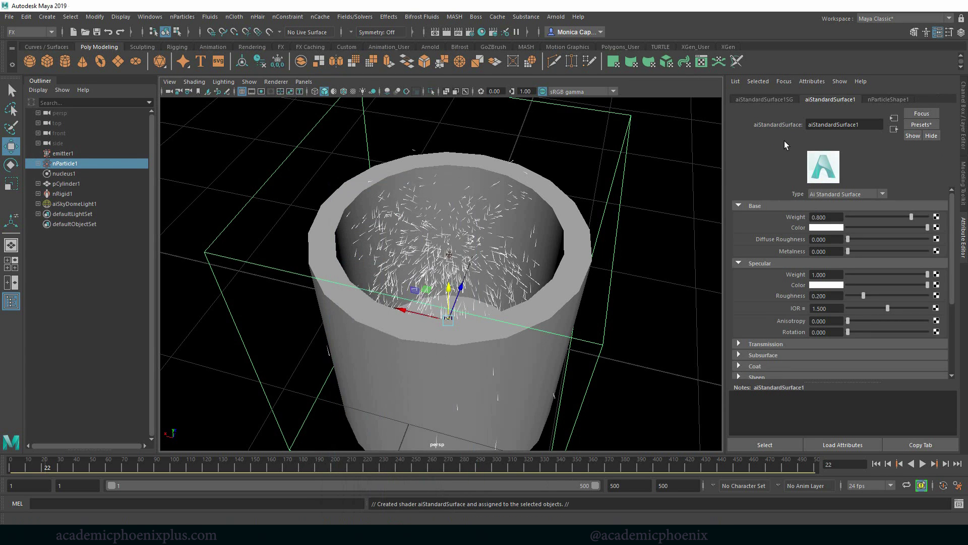
Step: Start an Arnold test render of the shaded particles, then stop it and close the window
{"action": "left_click", "coordinate": [556, 16]}
{"action": "left_click", "coordinate": [560, 30]}
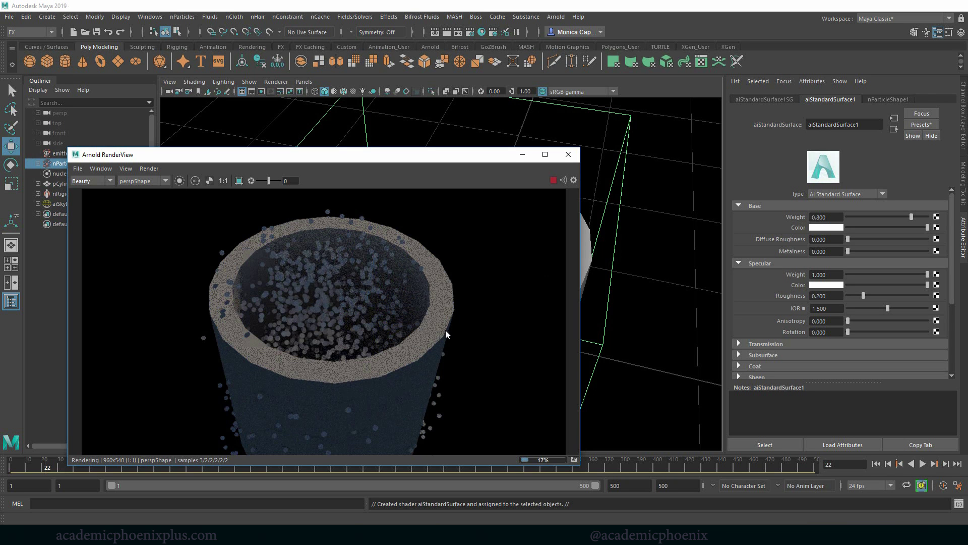
{"action": "left_click", "coordinate": [553, 180]}
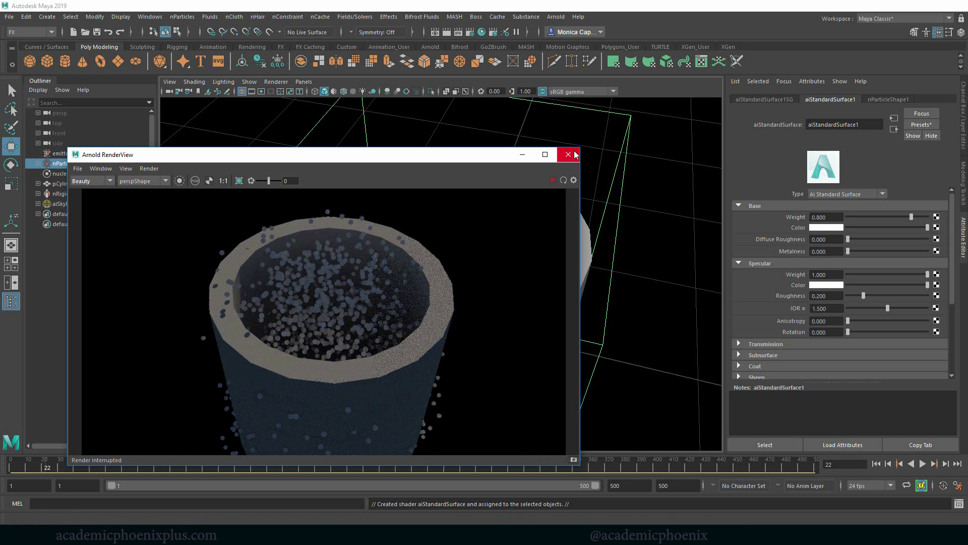
{"action": "left_click", "coordinate": [575, 154]}
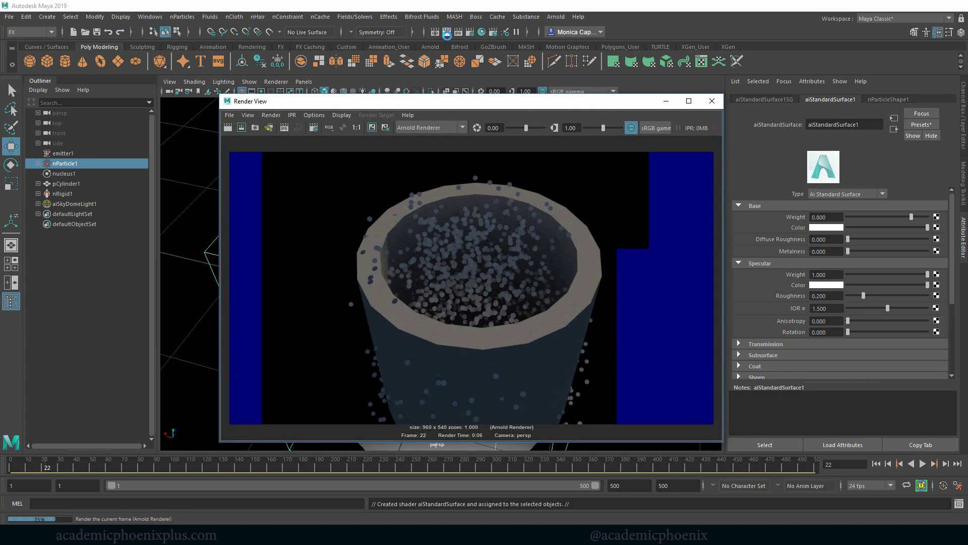
Step: Render the frame in Render View with the Maya Software renderer
{"action": "left_click", "coordinate": [426, 196]}
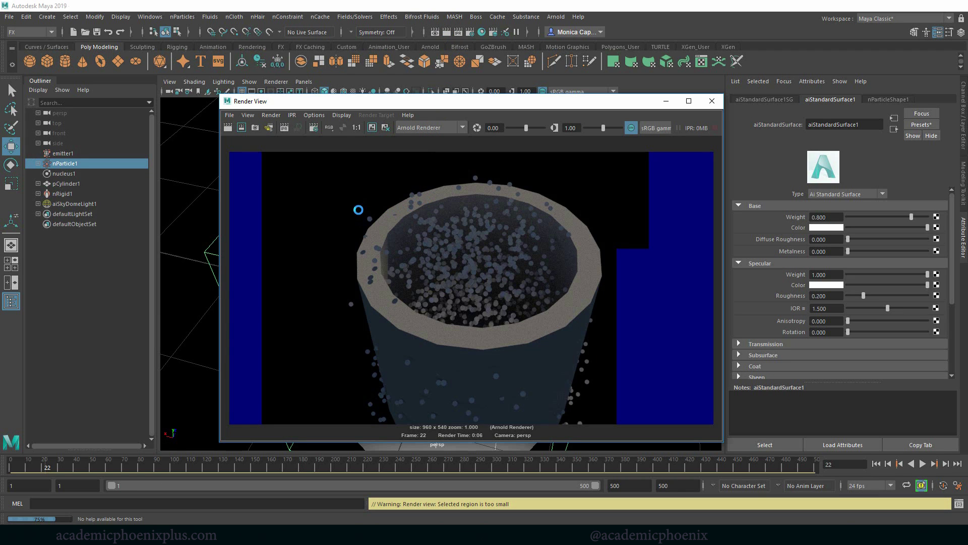
{"action": "left_click", "coordinate": [430, 128]}
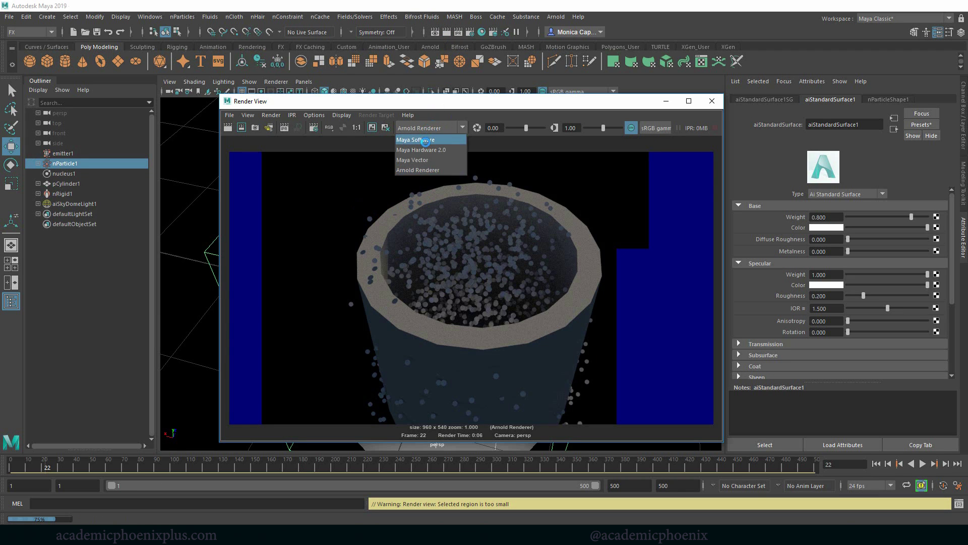
{"action": "left_click", "coordinate": [425, 140]}
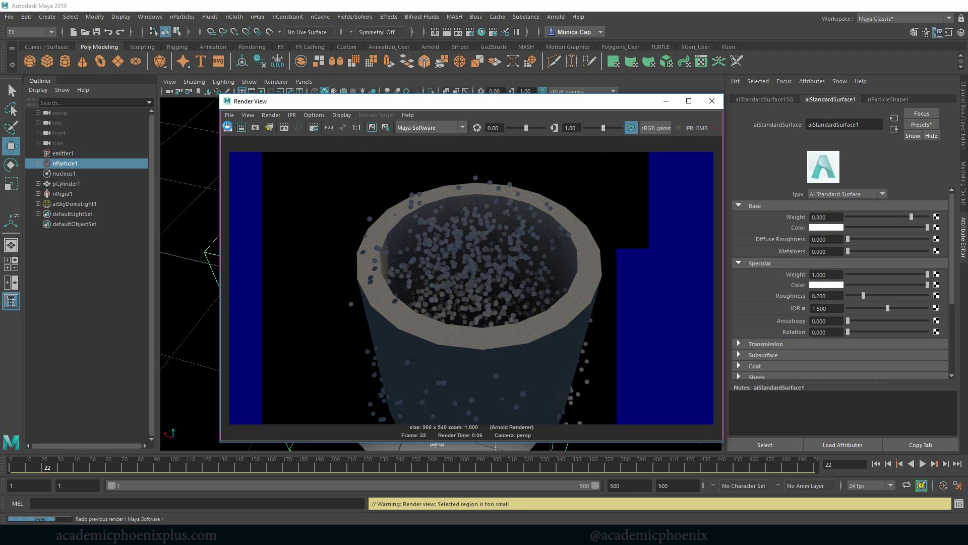
{"action": "left_click", "coordinate": [228, 128]}
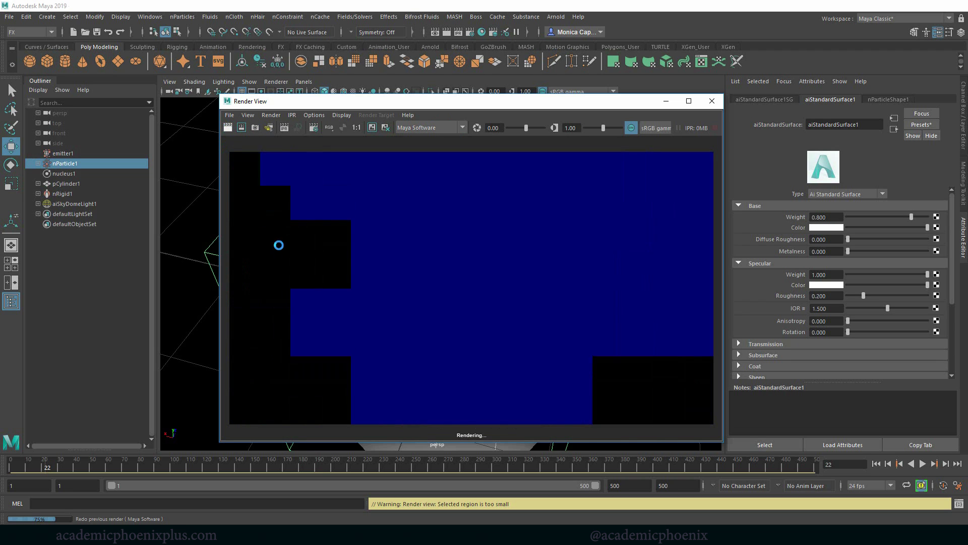
Step: Render the frame with Maya Hardware 2.0, then close Render View
{"action": "left_click", "coordinate": [442, 128]}
{"action": "left_click", "coordinate": [435, 150]}
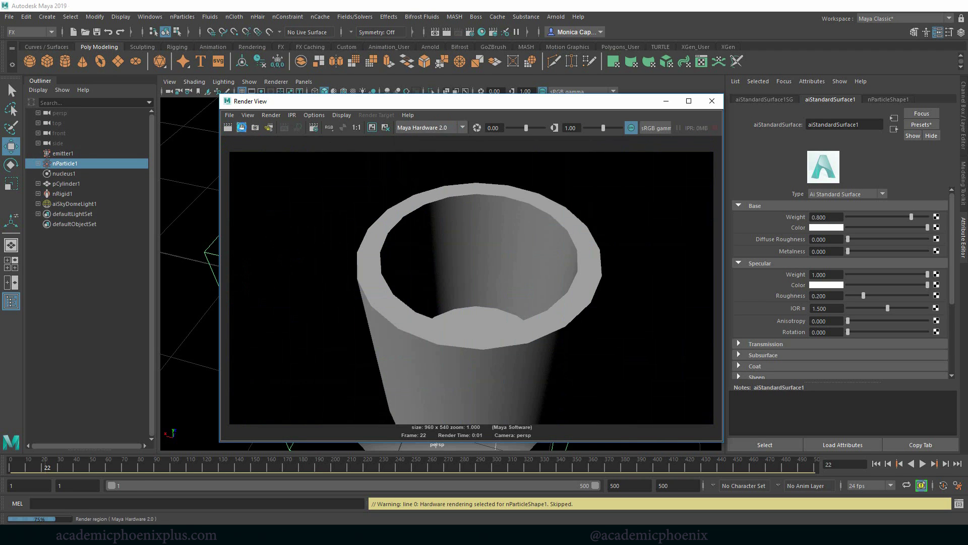
{"action": "left_click", "coordinate": [241, 127]}
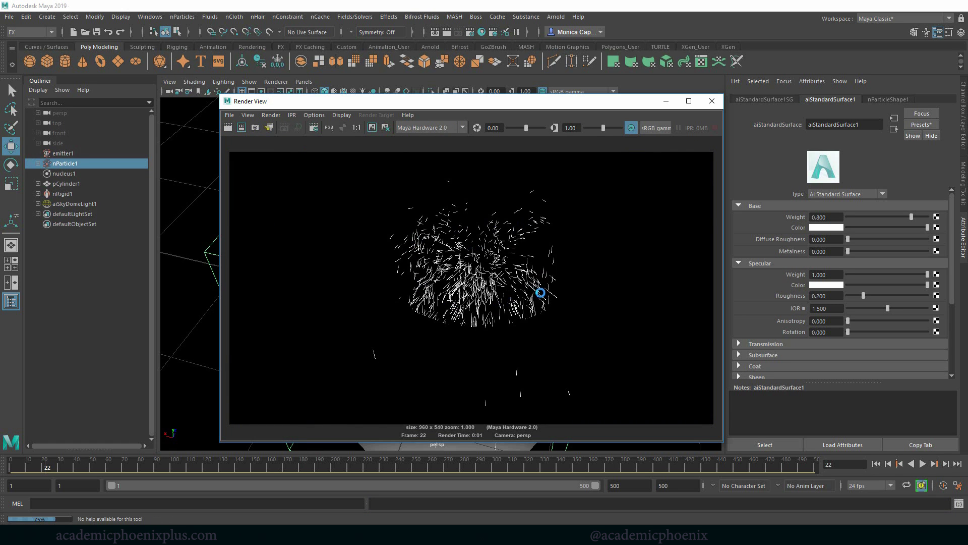
{"action": "left_click", "coordinate": [711, 101]}
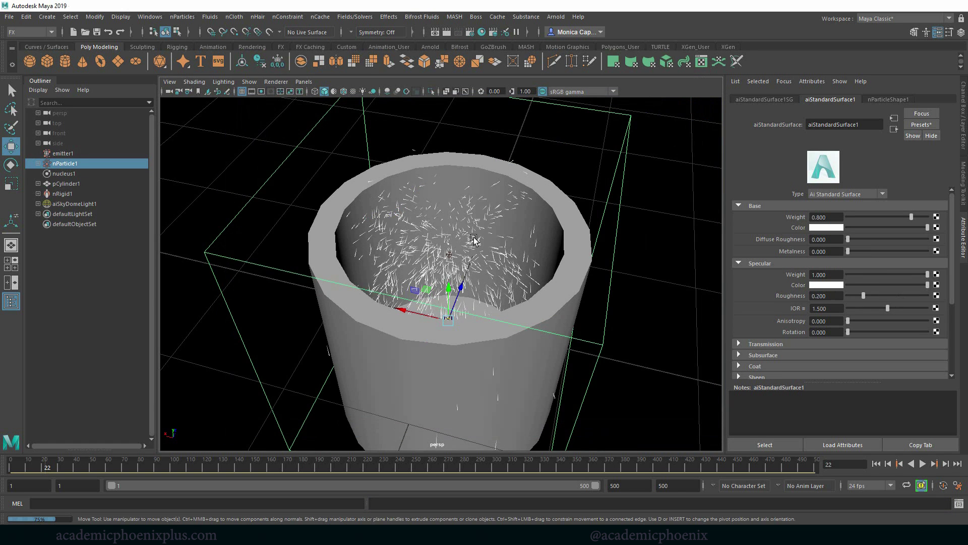
Step: Try Numeric, Points and Spheres render types on nParticle1, settling on Blobby Surface (s/w)
{"action": "left_click", "coordinate": [75, 162]}
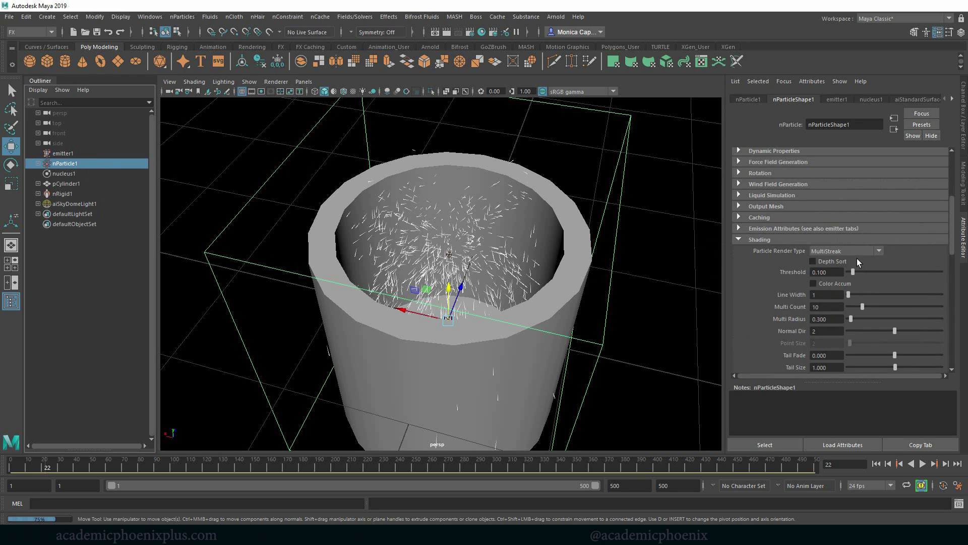
{"action": "left_click", "coordinate": [846, 250]}
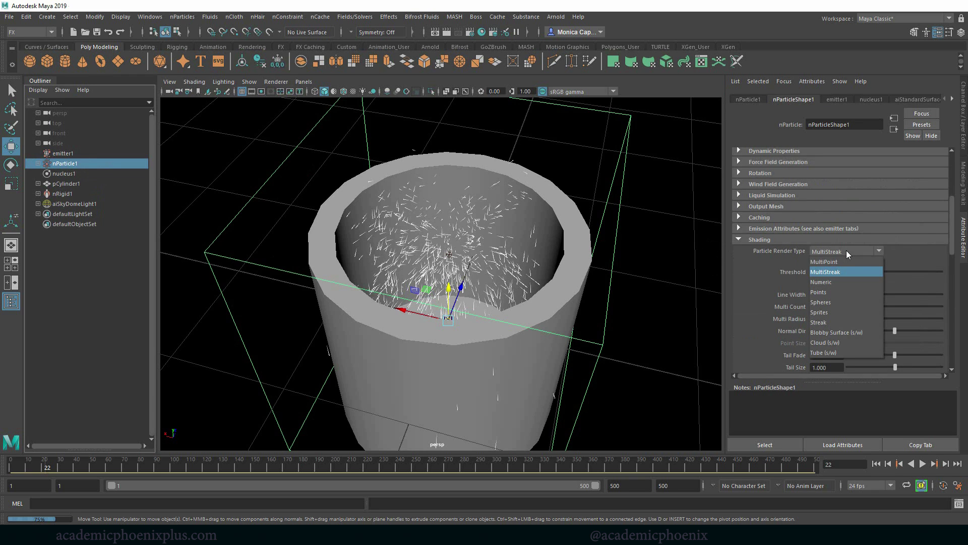
{"action": "left_click", "coordinate": [840, 281]}
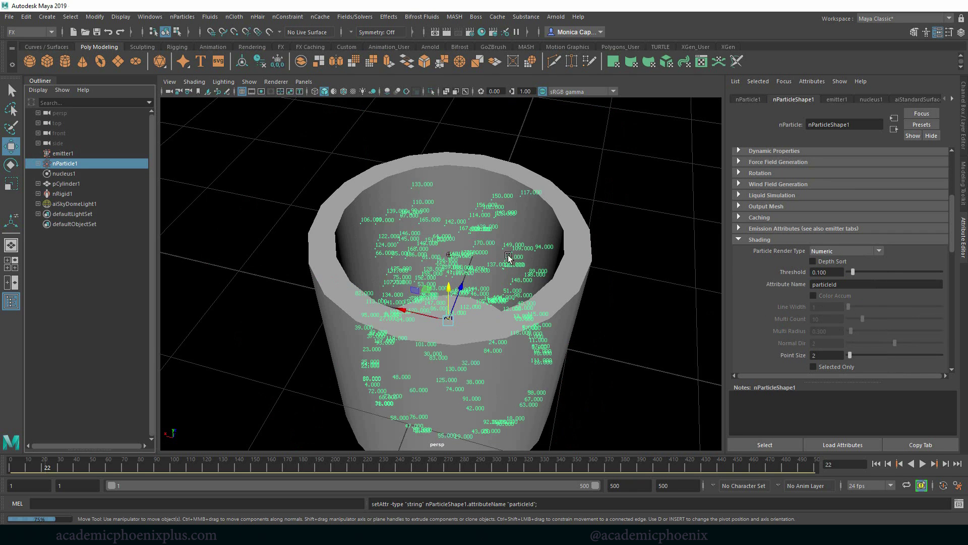
{"action": "left_click", "coordinate": [833, 254]}
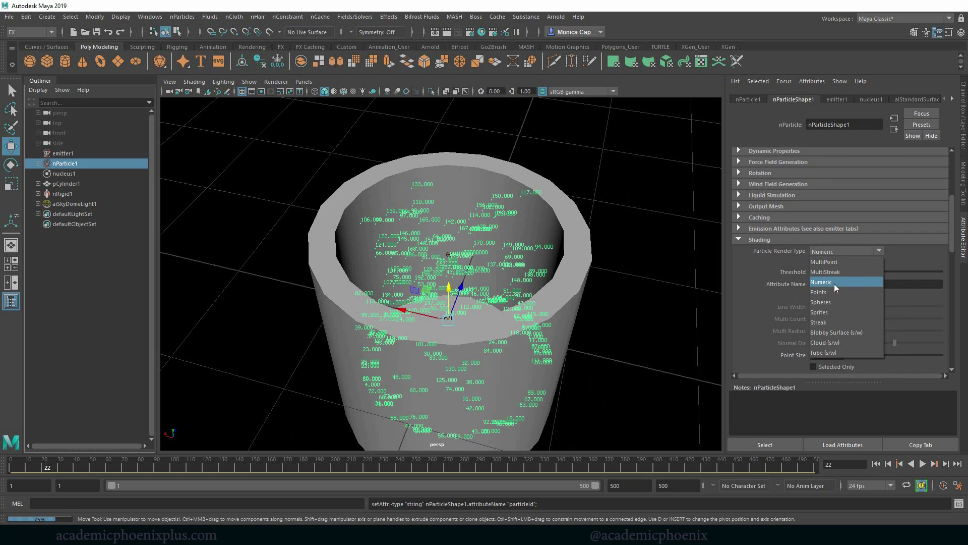
{"action": "left_click", "coordinate": [835, 287]}
{"action": "scroll", "coordinate": [838, 250], "scroll_direction": "down", "scroll_amount": 1}
{"action": "left_click", "coordinate": [838, 250]}
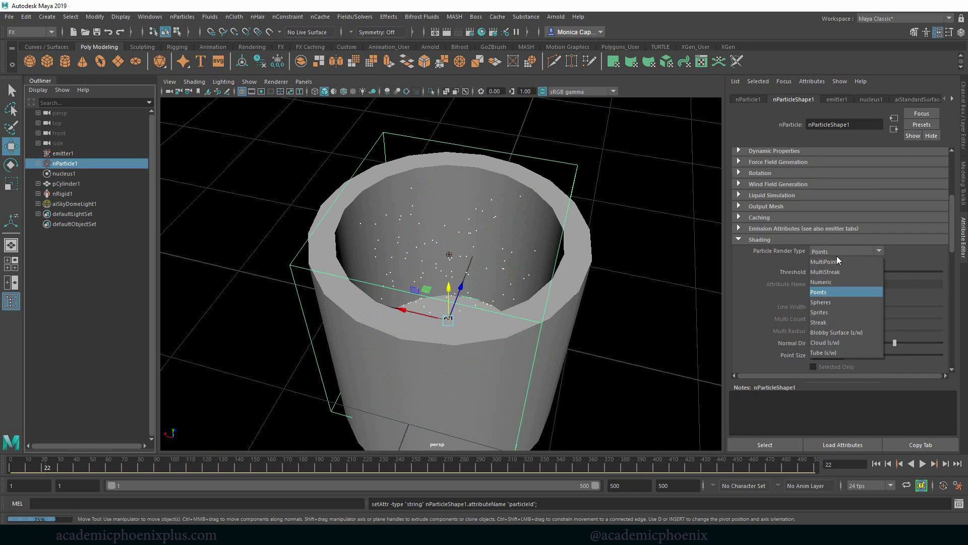
{"action": "left_click", "coordinate": [835, 333]}
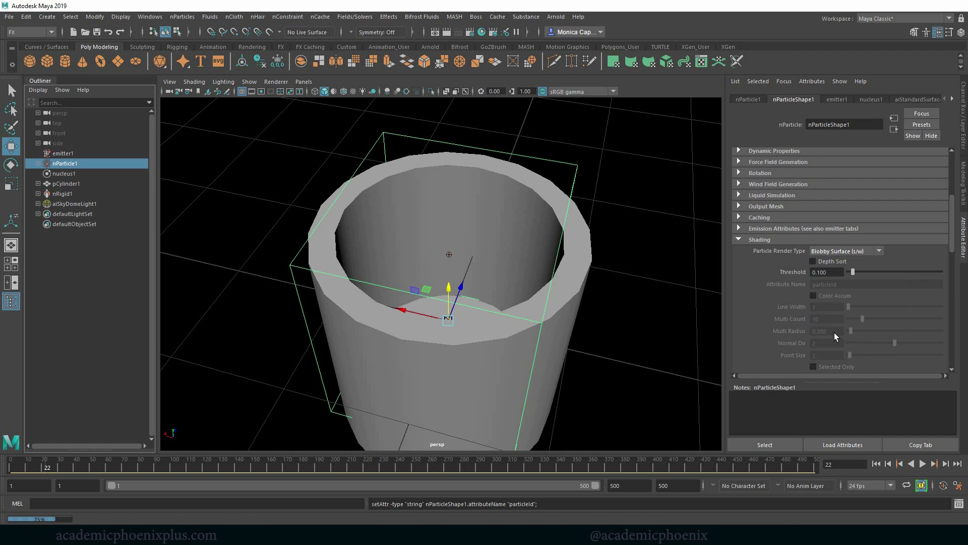
Step: Enlarge the particle Radius to 0.324 and replay the simulation to frame 76
{"action": "scroll", "coordinate": [882, 174], "scroll_direction": "up", "scroll_amount": 8}
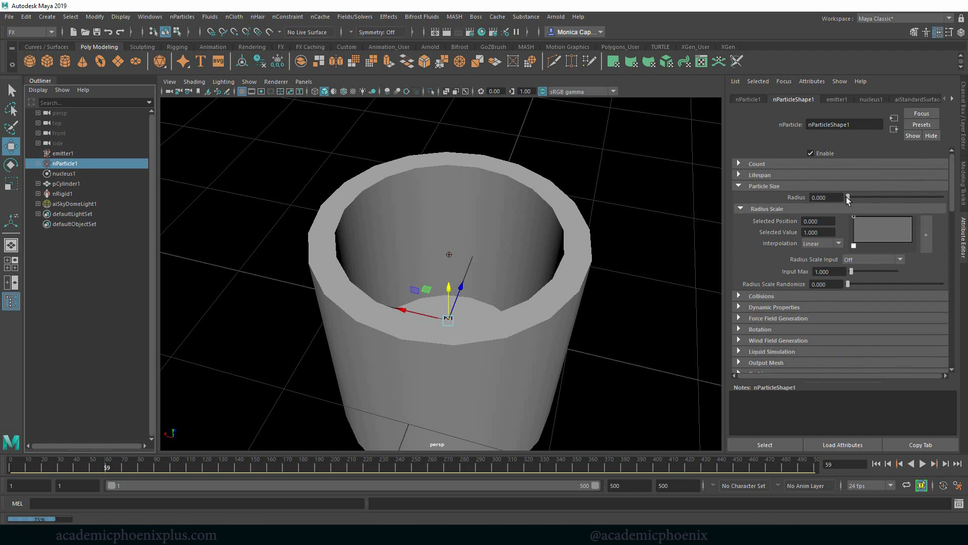
{"action": "left_click_drag", "start_coordinate": [846, 197], "coordinate": [849, 197]}
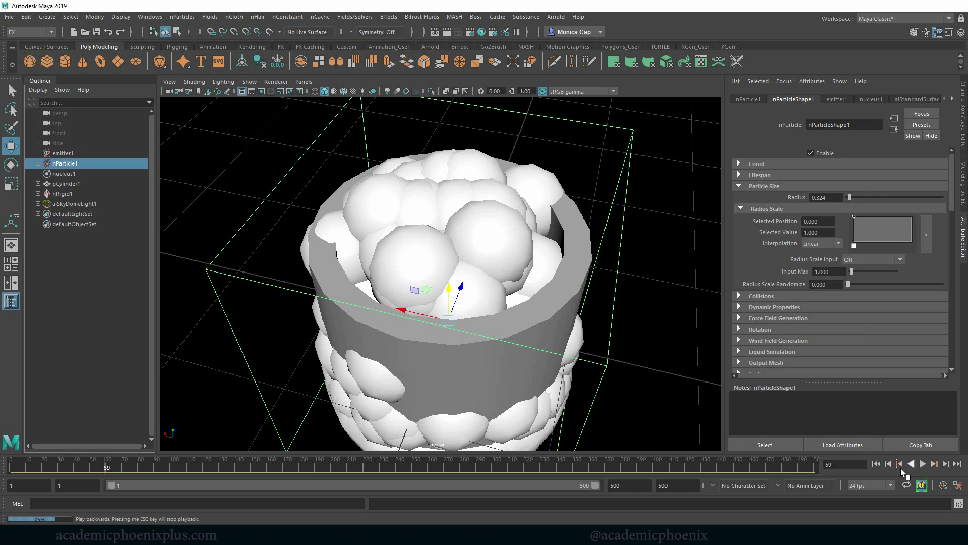
{"action": "left_click", "coordinate": [877, 464]}
{"action": "left_click", "coordinate": [922, 464]}
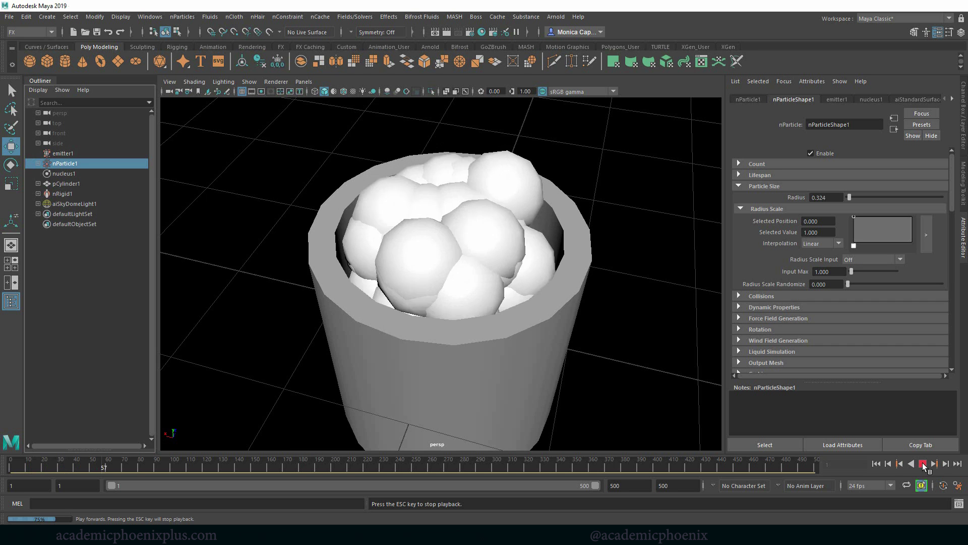
{"action": "left_click", "coordinate": [924, 463]}
Step: View the cylinder from a low angle in wireframe and resume playback
{"action": "left_click_drag", "start_coordinate": [448, 335], "coordinate": [547, 285], "text": "alt"}
{"action": "key", "text": "4"}
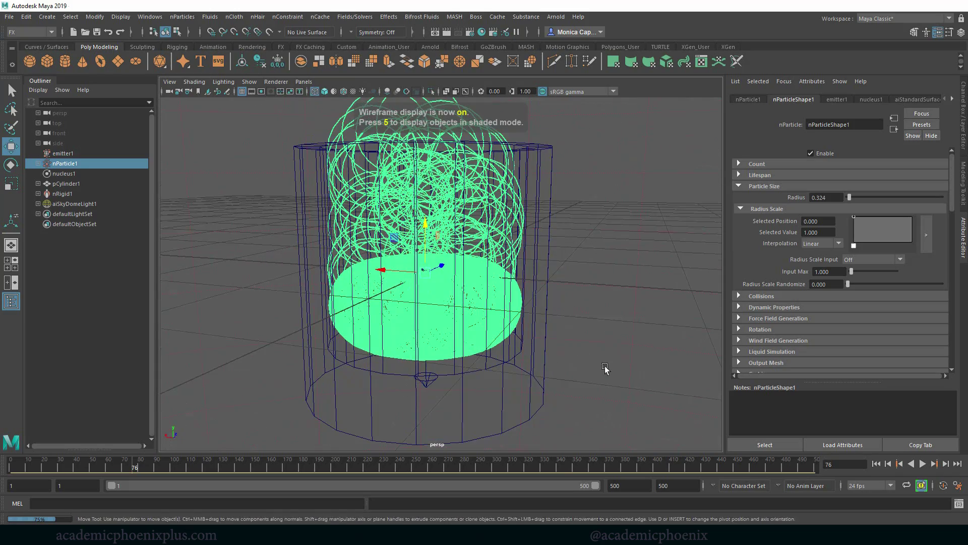
{"action": "left_click", "coordinate": [922, 464]}
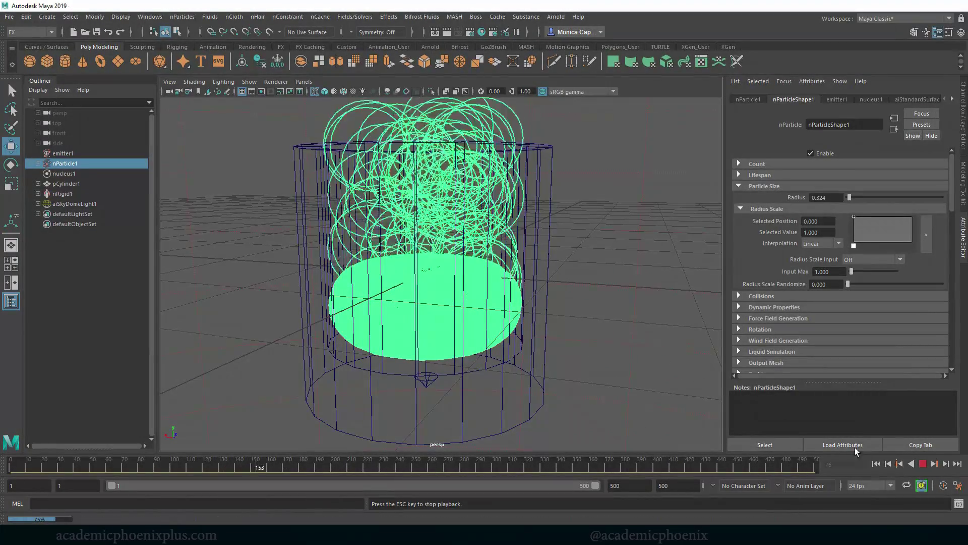
{"action": "left_click", "coordinate": [913, 462]}
Step: Set the particle Radius to 0.250 and turn on Self Collide in the collision settings
{"action": "type", "text": "5"}
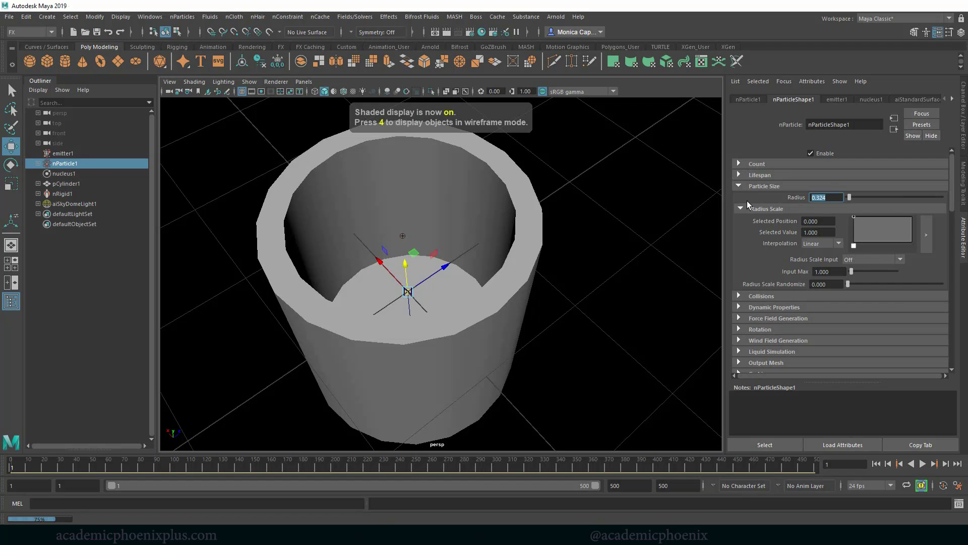
{"action": "type", "text": "0.25"}
{"action": "key", "text": "Return"}
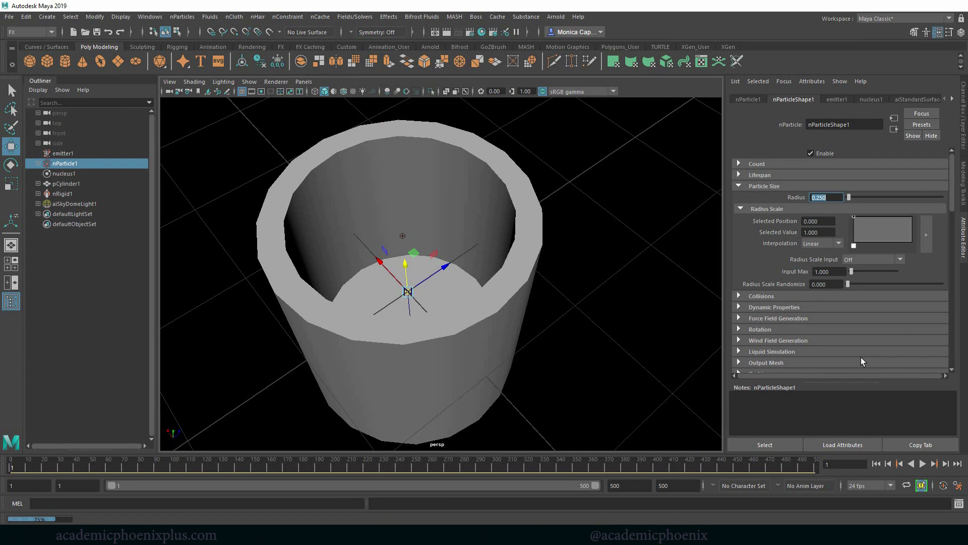
{"action": "left_click", "coordinate": [867, 296]}
{"action": "scroll", "coordinate": [817, 272], "scroll_direction": "down", "scroll_amount": 10}
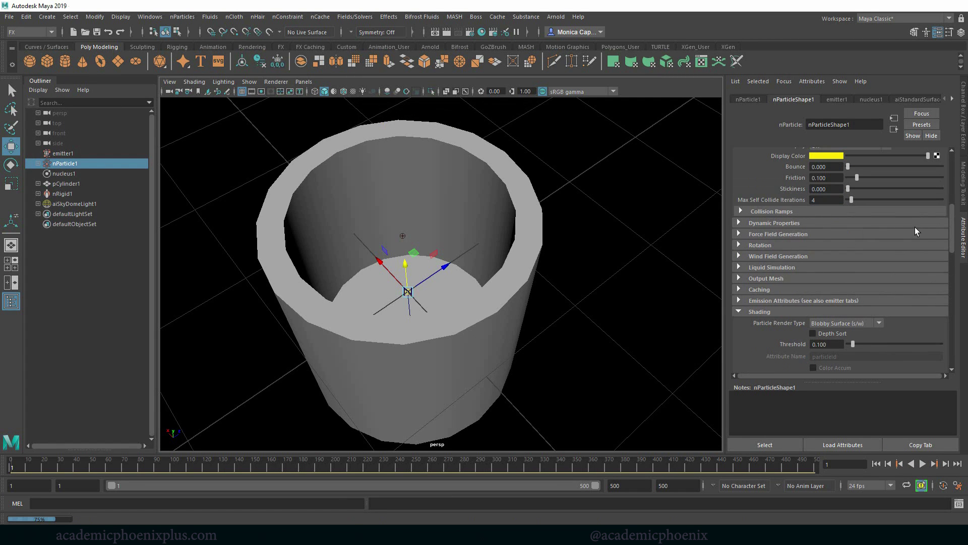
{"action": "left_click_drag", "start_coordinate": [952, 244], "coordinate": [951, 211]}
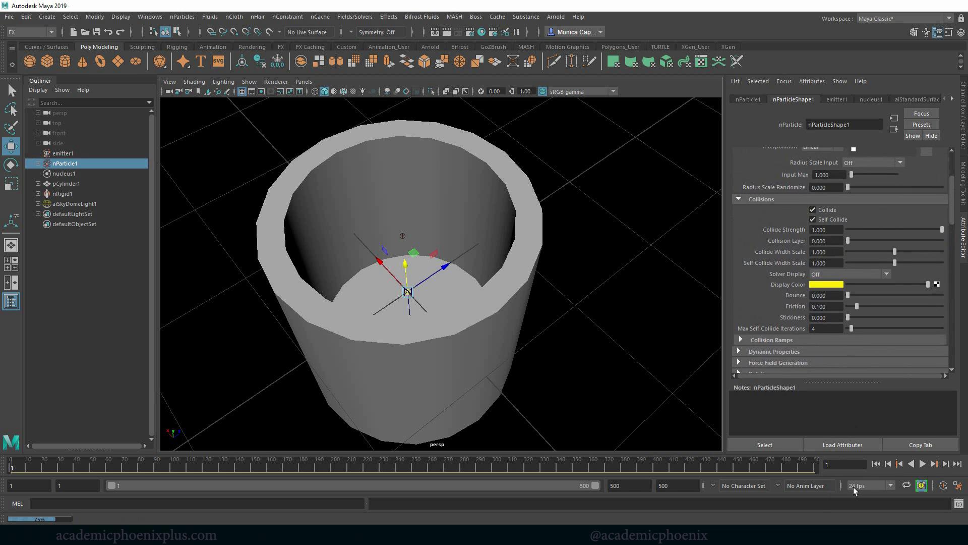
Step: Play the simulation while orbiting the camera, stopping at frame 163
{"action": "left_click", "coordinate": [925, 464]}
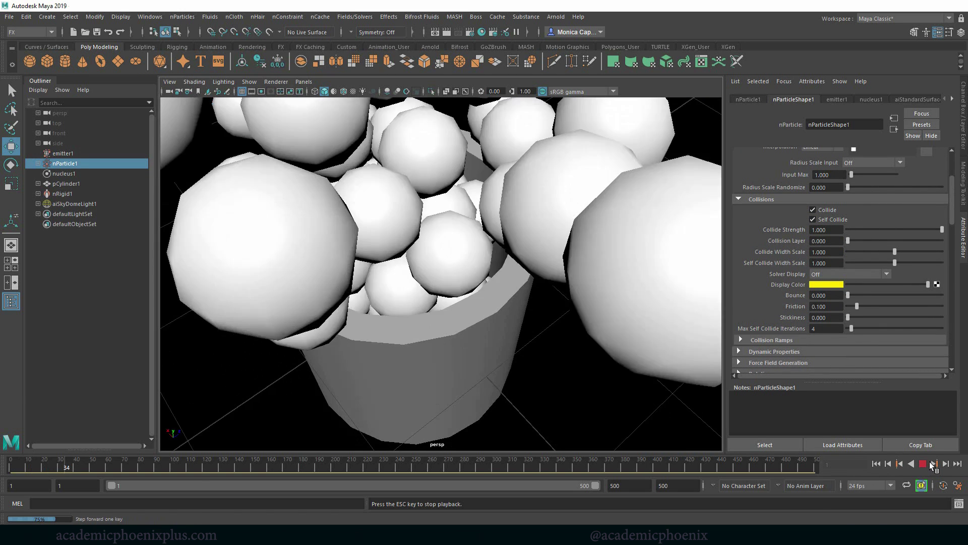
{"action": "left_click_drag", "start_coordinate": [670, 403], "coordinate": [512, 320], "text": "alt"}
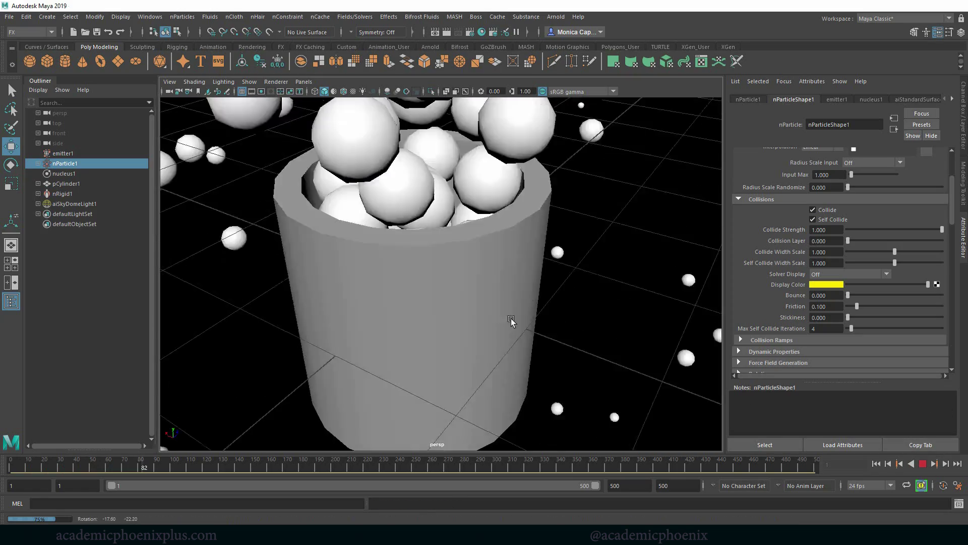
{"action": "right_click_drag", "start_coordinate": [511, 319], "coordinate": [444, 272], "text": "alt"}
{"action": "left_click_drag", "start_coordinate": [443, 272], "coordinate": [454, 303], "text": "alt"}
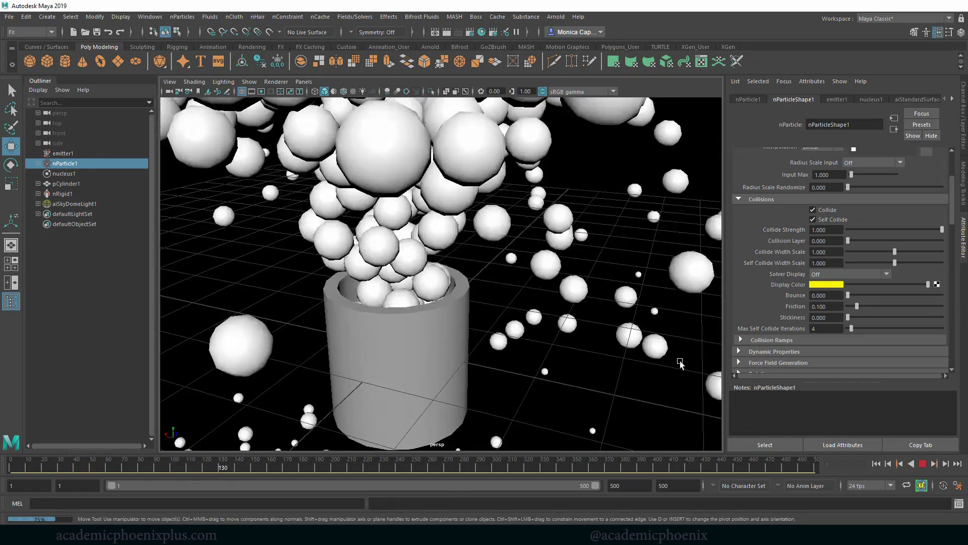
{"action": "left_click", "coordinate": [923, 464]}
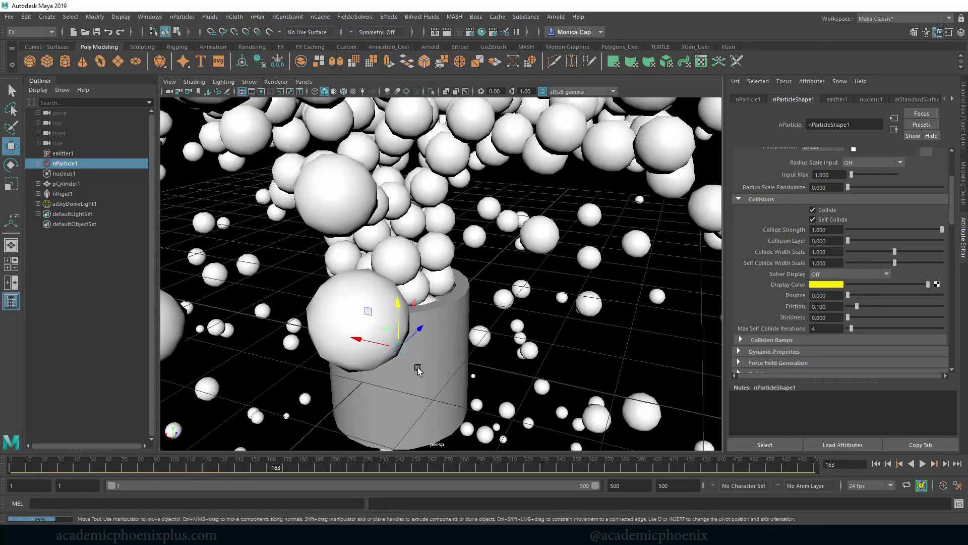
Step: Render frame 163 in Arnold to preview the blobby overflow, then close the window
{"action": "left_click", "coordinate": [555, 17]}
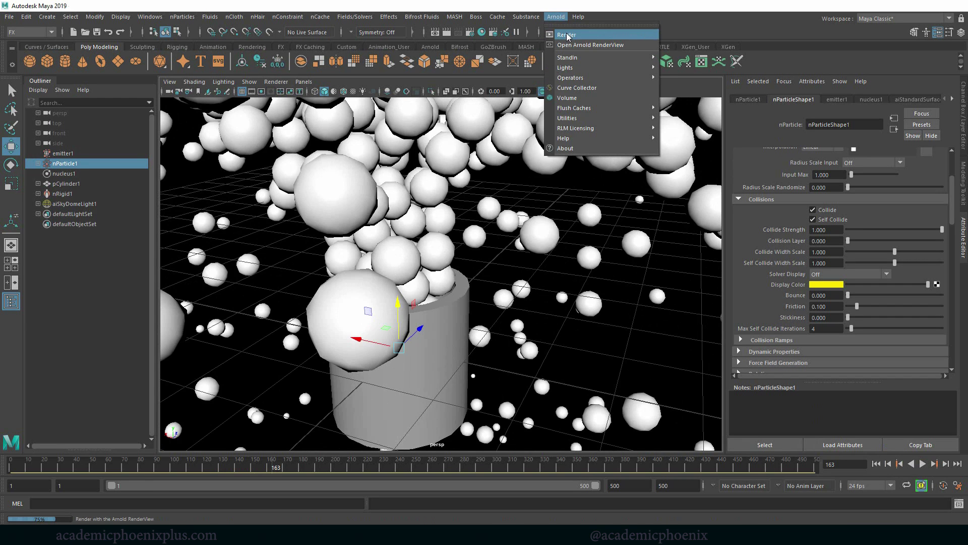
{"action": "left_click", "coordinate": [570, 36]}
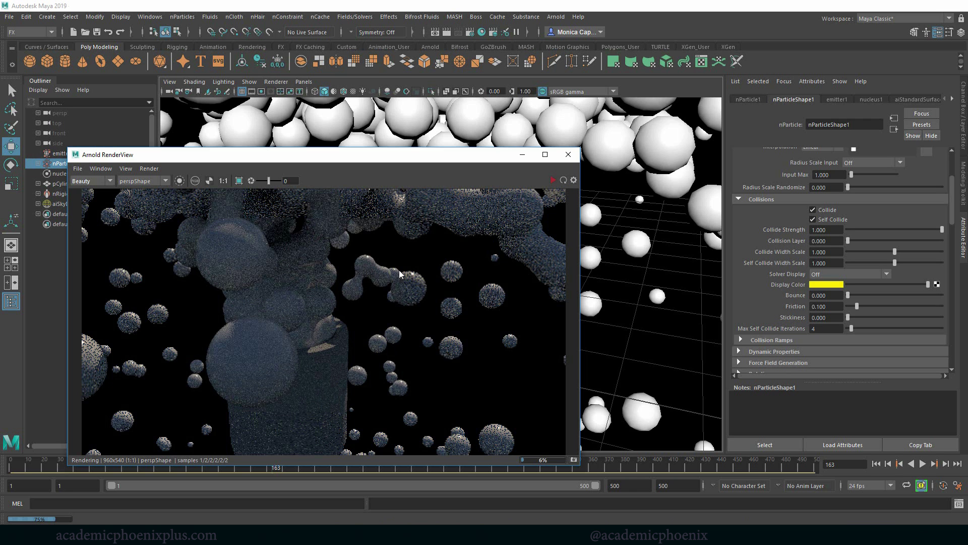
{"action": "left_click", "coordinate": [572, 158]}
Step: Set emitter1's Rate to 100 particles per second and its Speed to 1
{"action": "left_click", "coordinate": [745, 100]}
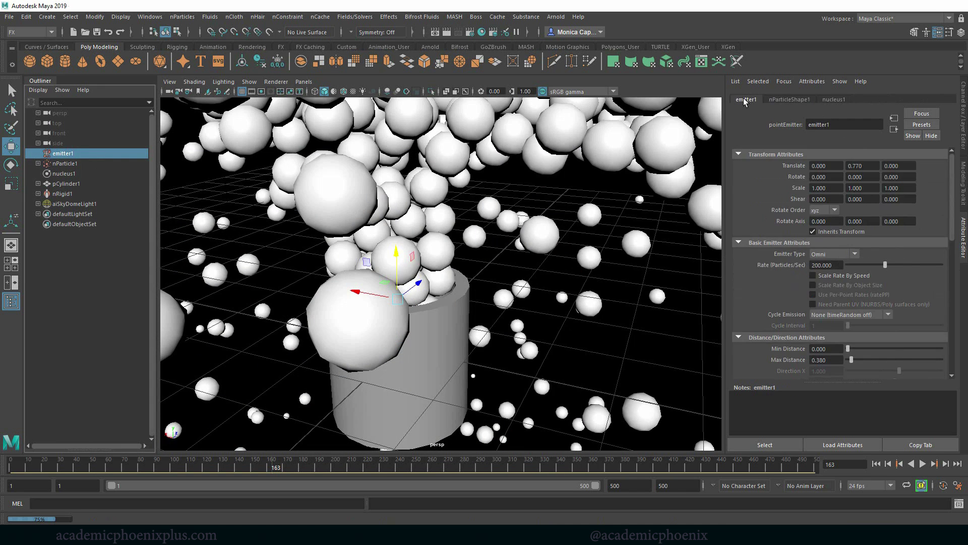
{"action": "left_click", "coordinate": [832, 265]}
{"action": "type", "text": "100"}
{"action": "key", "text": "Return"}
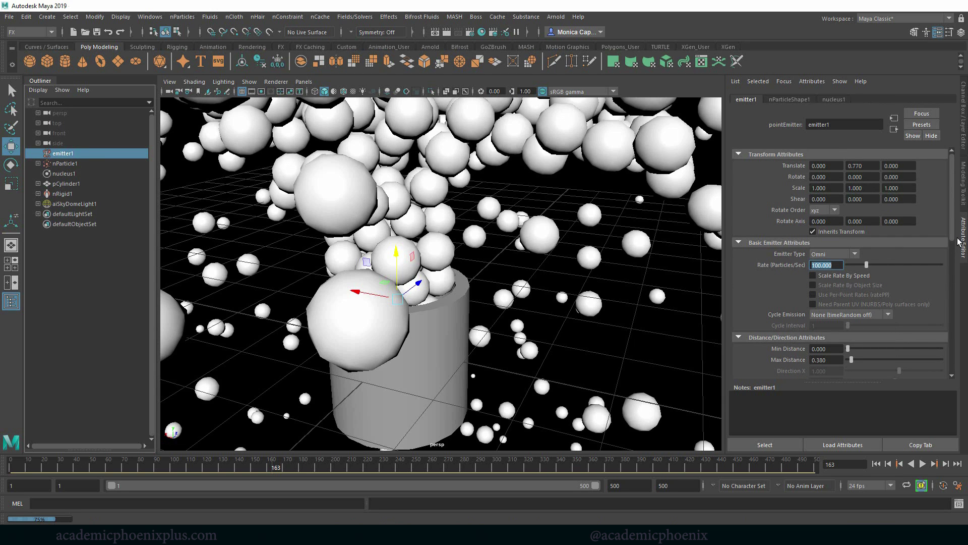
{"action": "scroll", "coordinate": [857, 252], "scroll_direction": "down", "scroll_amount": 5}
{"action": "left_click", "coordinate": [826, 310]}
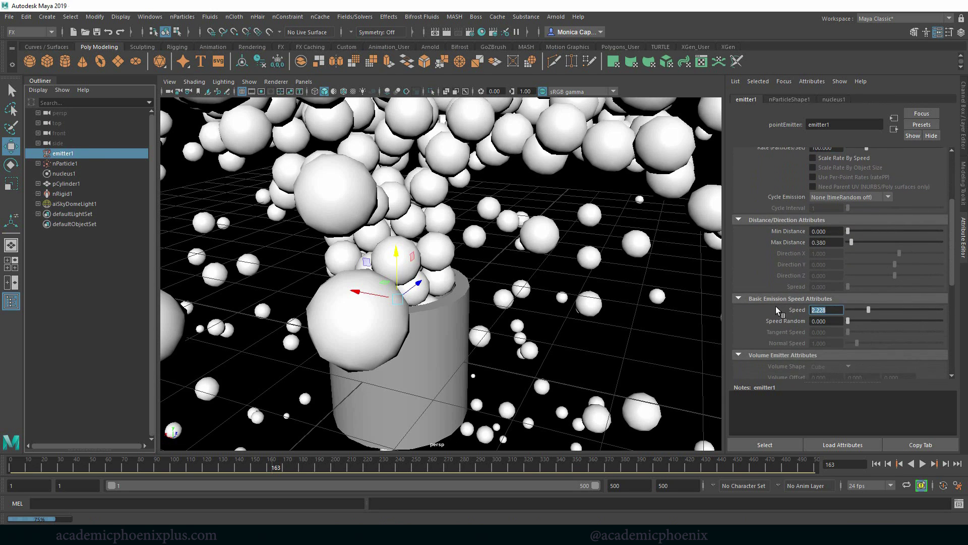
{"action": "type", "text": "1"}
{"action": "key", "text": "Return"}
Step: Replay the simulation from frame 1 to frame 54 to test the new emitter settings
{"action": "left_click", "coordinate": [876, 463]}
{"action": "left_click", "coordinate": [922, 464]}
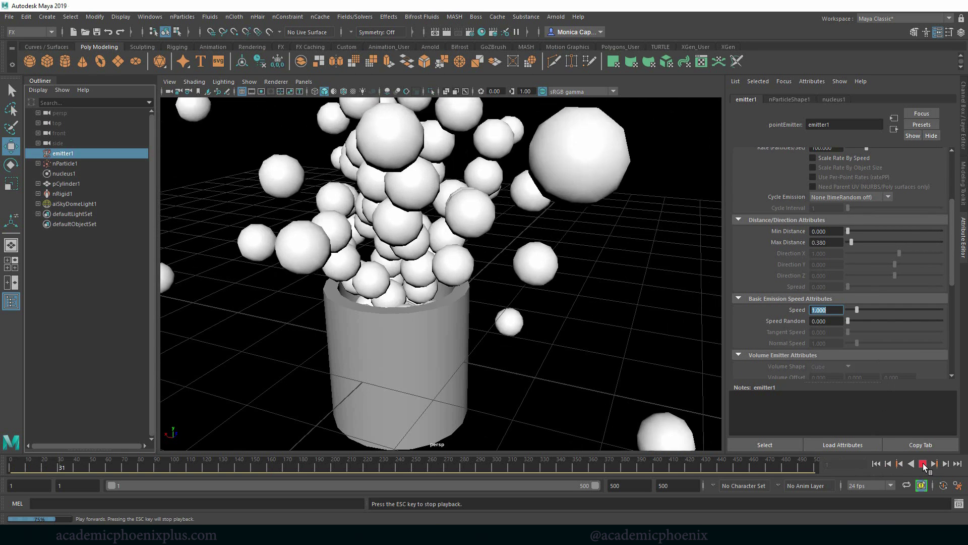
{"action": "left_click", "coordinate": [923, 463]}
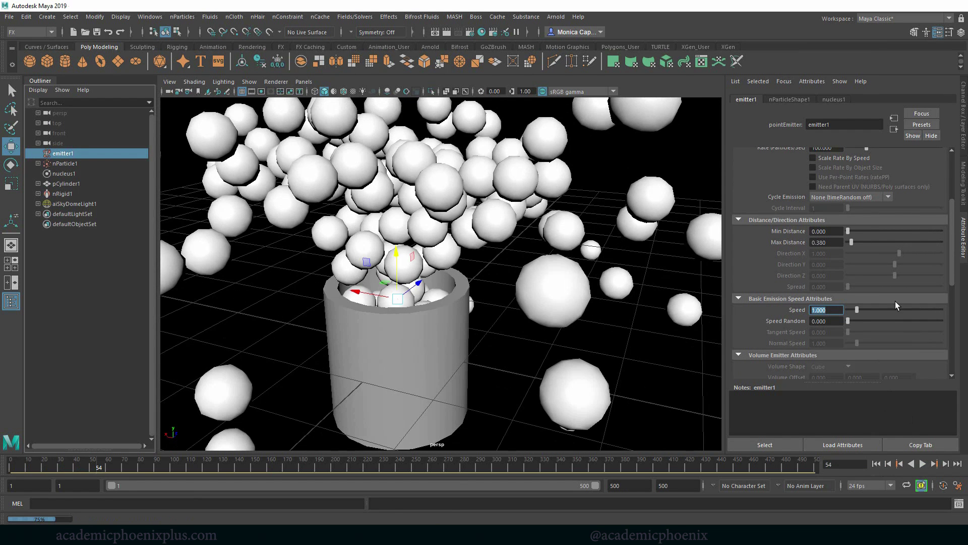
{"action": "left_click", "coordinate": [794, 102]}
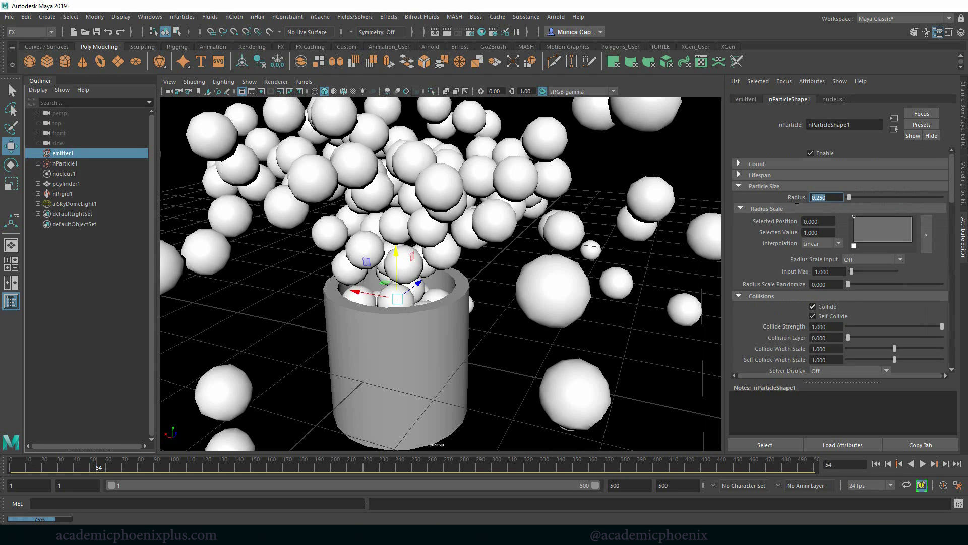
Step: Set the particle radius to 0.1 and replay the simulation from the start to frame 208
{"action": "type", "text": "0.1"}
{"action": "key", "text": "Return"}
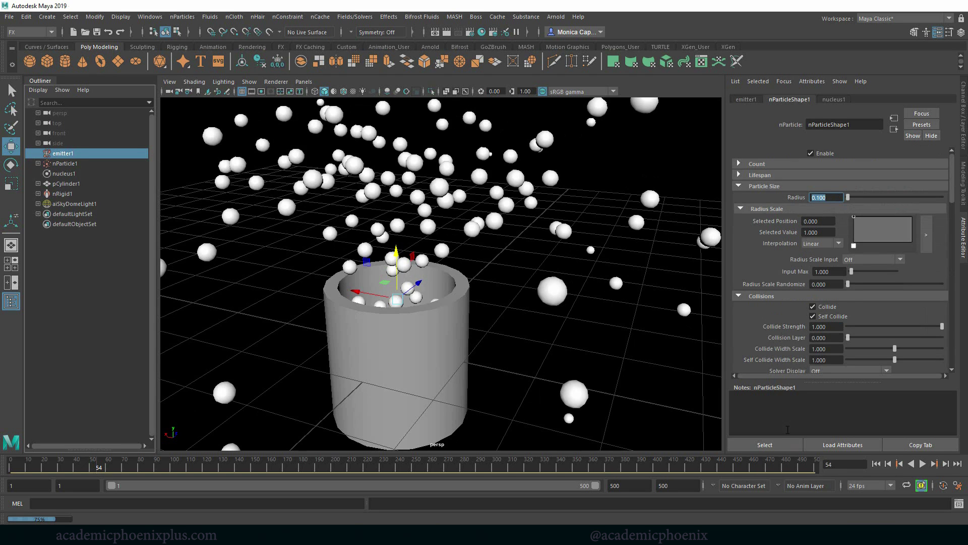
{"action": "left_click", "coordinate": [876, 463]}
{"action": "left_click", "coordinate": [923, 464]}
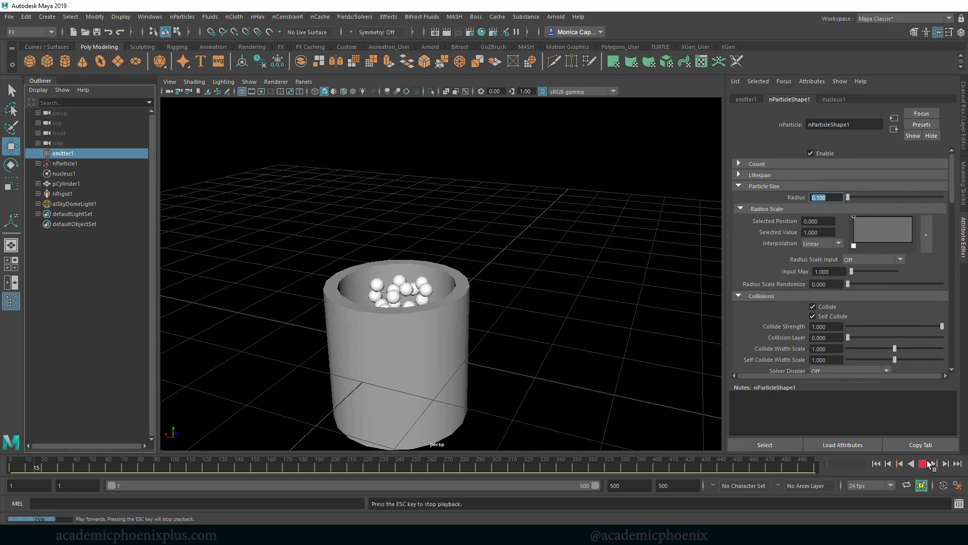
{"action": "left_click_drag", "start_coordinate": [499, 325], "coordinate": [521, 395], "text": "alt"}
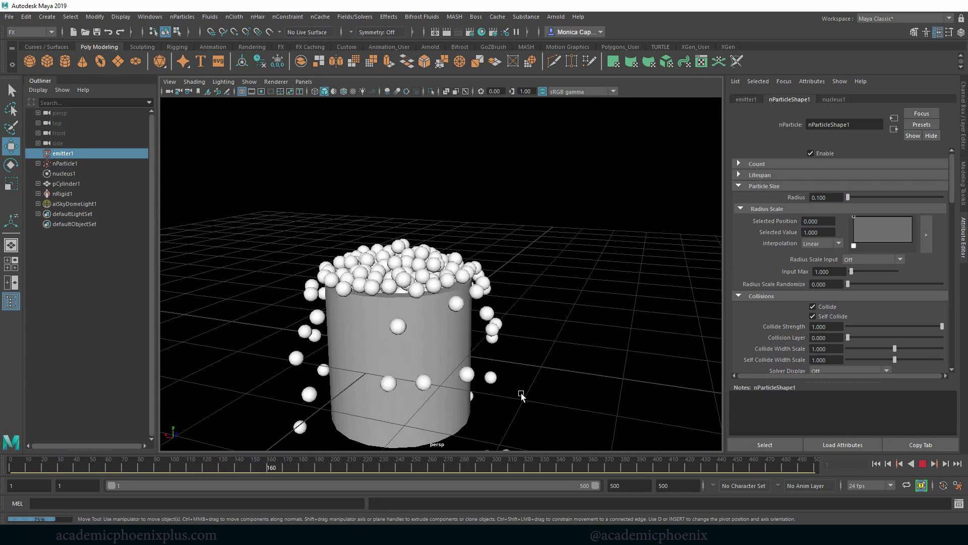
{"action": "left_click", "coordinate": [922, 464]}
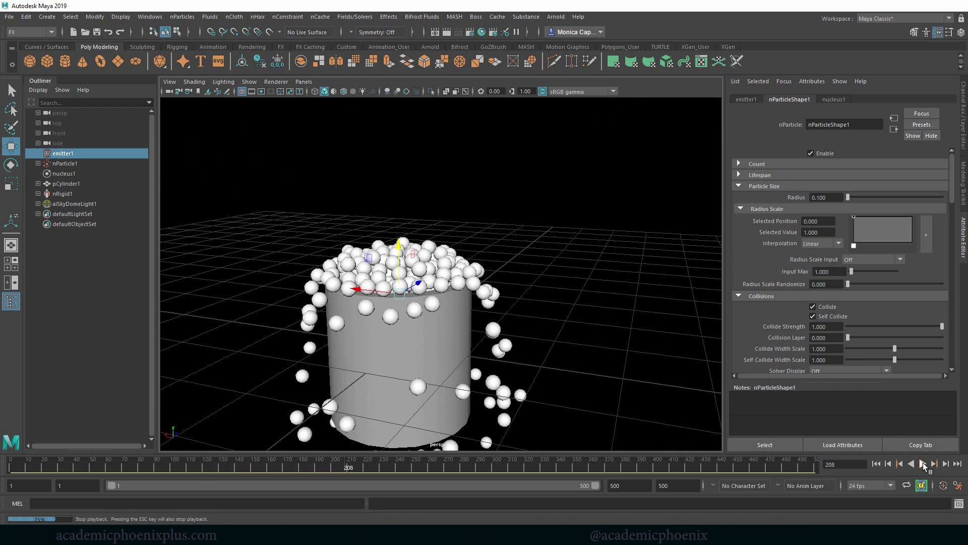
Step: Render frame 208 in Arnold, move the RenderView beside the viewport, then minimize it
{"action": "left_click", "coordinate": [555, 17]}
{"action": "left_click", "coordinate": [580, 34]}
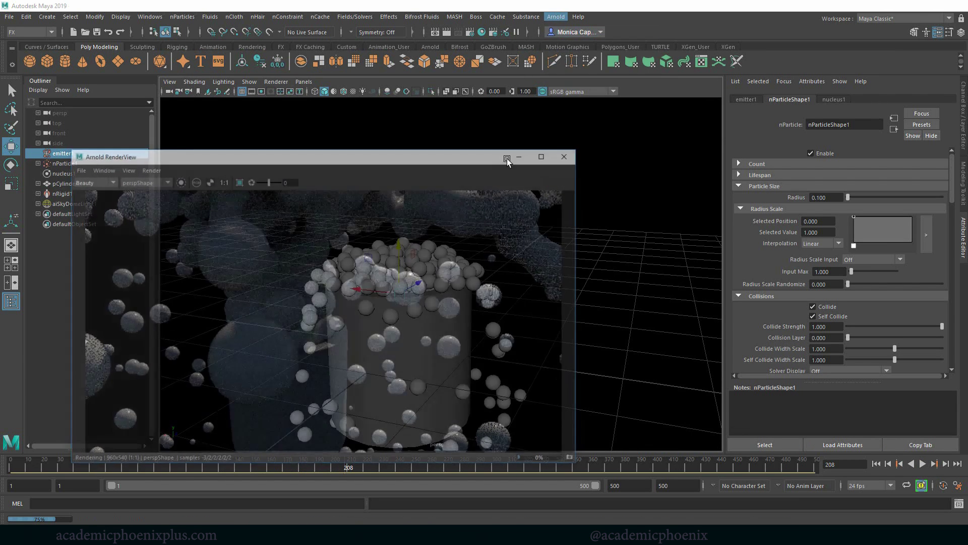
{"action": "left_click_drag", "start_coordinate": [385, 157], "coordinate": [497, 168]}
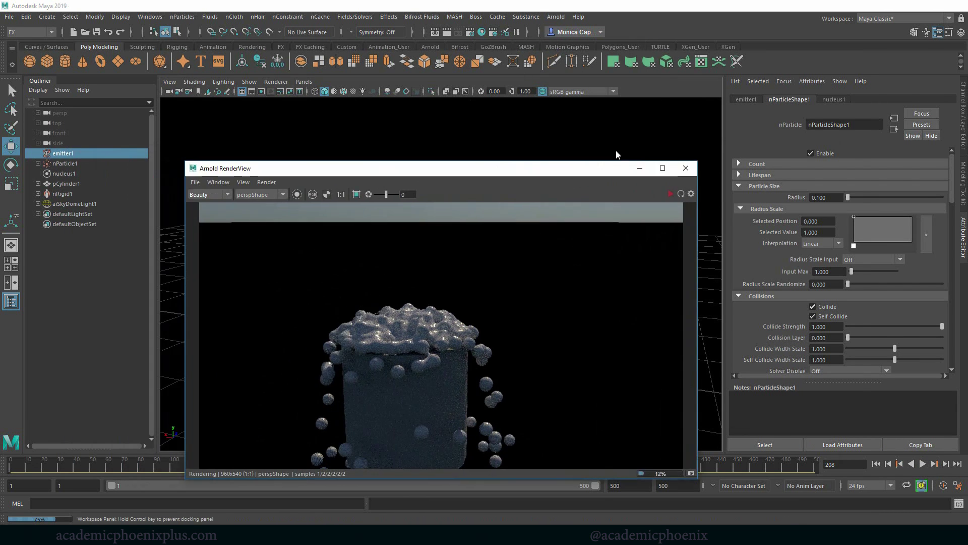
{"action": "left_click_drag", "start_coordinate": [616, 154], "coordinate": [729, 135]}
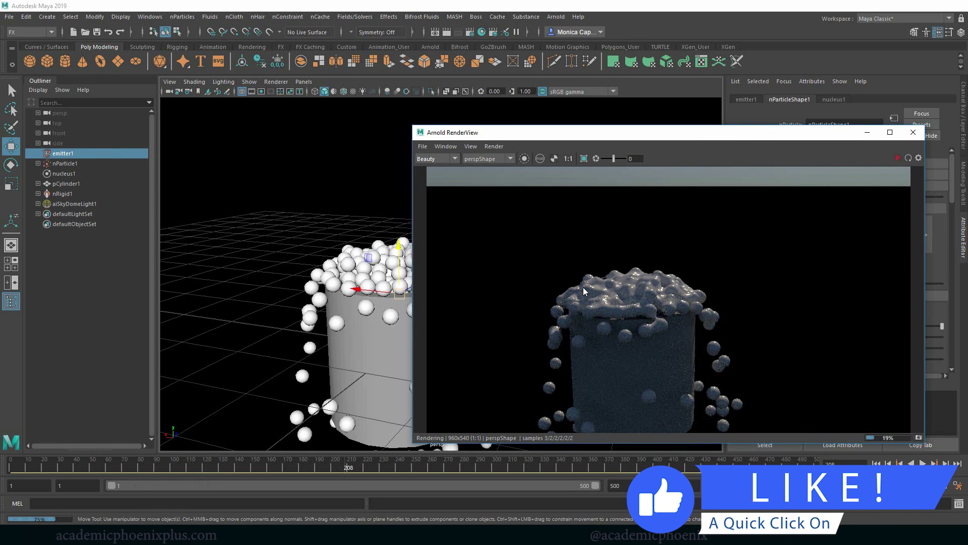
{"action": "left_click", "coordinate": [866, 133]}
Step: Select the nParticle1 object and show its particle shape attributes
{"action": "left_click", "coordinate": [748, 100]}
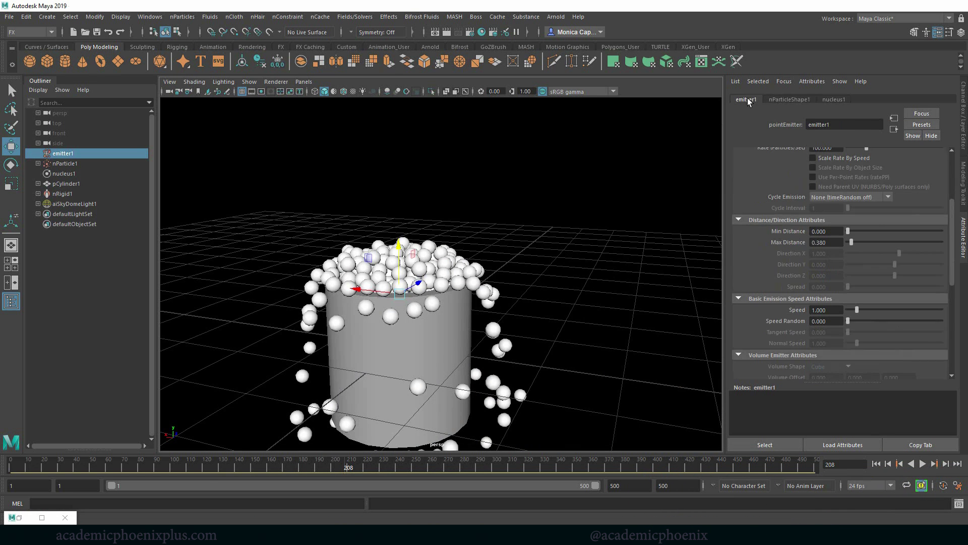
{"action": "left_click", "coordinate": [786, 99]}
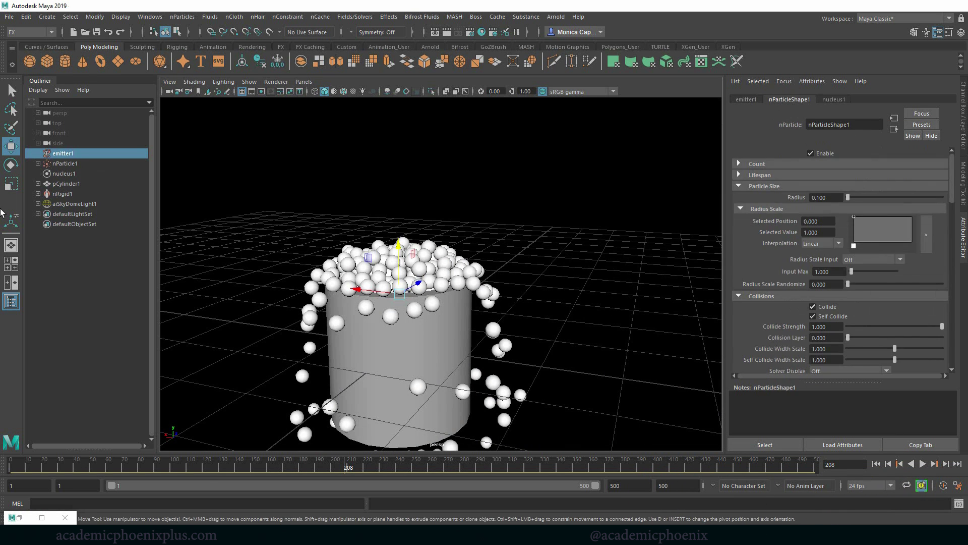
{"action": "key", "text": "Up"}
{"action": "left_click", "coordinate": [801, 99]}
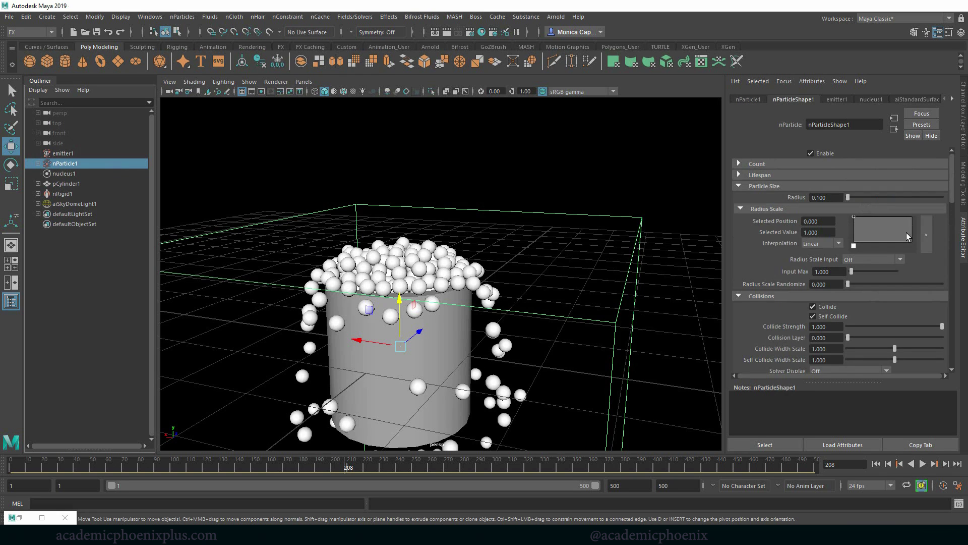
Step: Keep Particle Render Type as Blobby Surface (s/w) and show the aiStandardSurface1 material settings
{"action": "scroll", "coordinate": [948, 257], "scroll_direction": "down", "scroll_amount": 8}
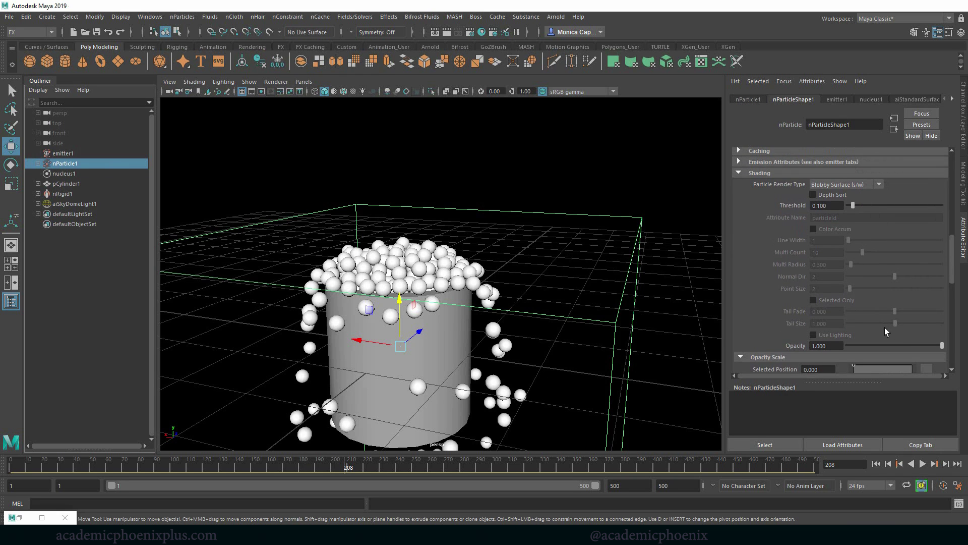
{"action": "mouse_move", "coordinate": [951, 263]}
{"action": "left_mouse_down"}
{"action": "mouse_move", "coordinate": [951, 305]}
{"action": "mouse_move", "coordinate": [951, 247]}
{"action": "left_mouse_up"}
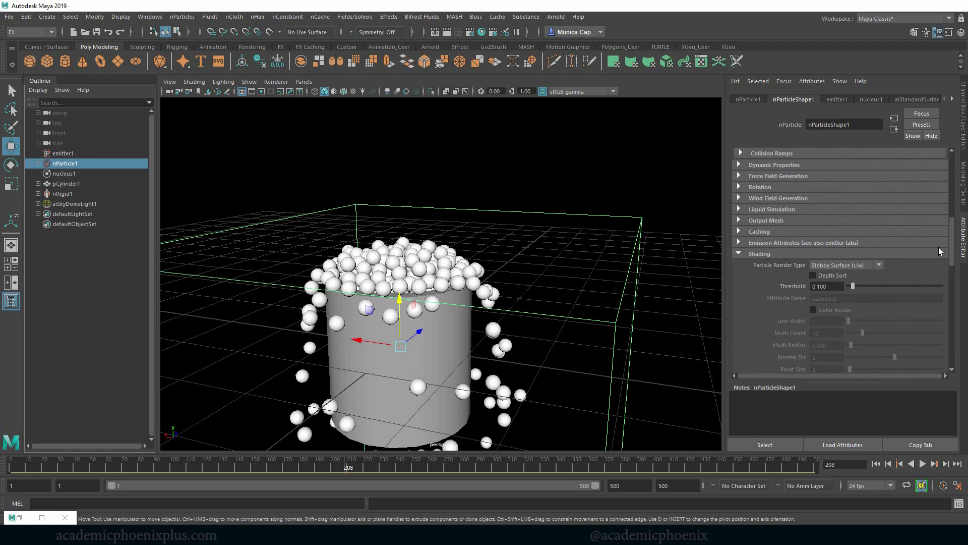
{"action": "left_click", "coordinate": [877, 265]}
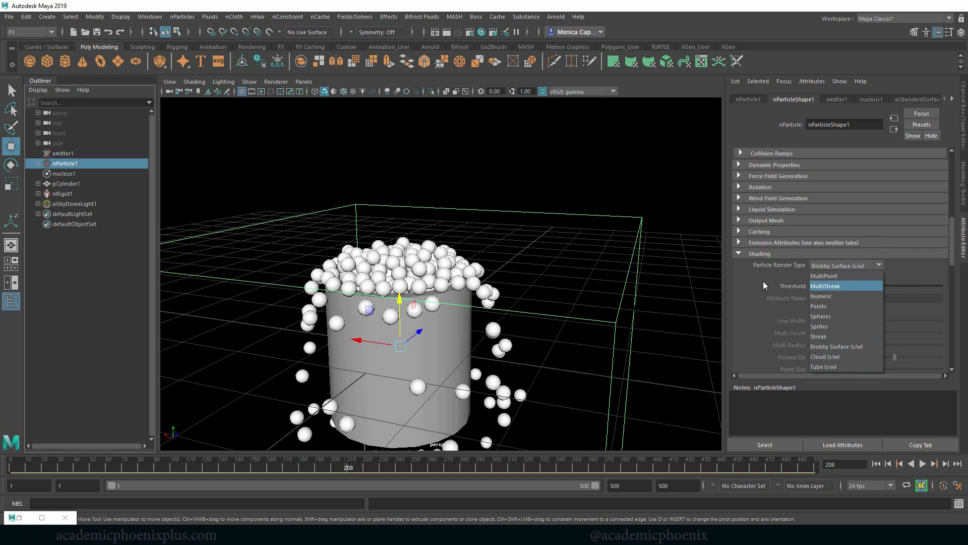
{"action": "left_click", "coordinate": [385, 270]}
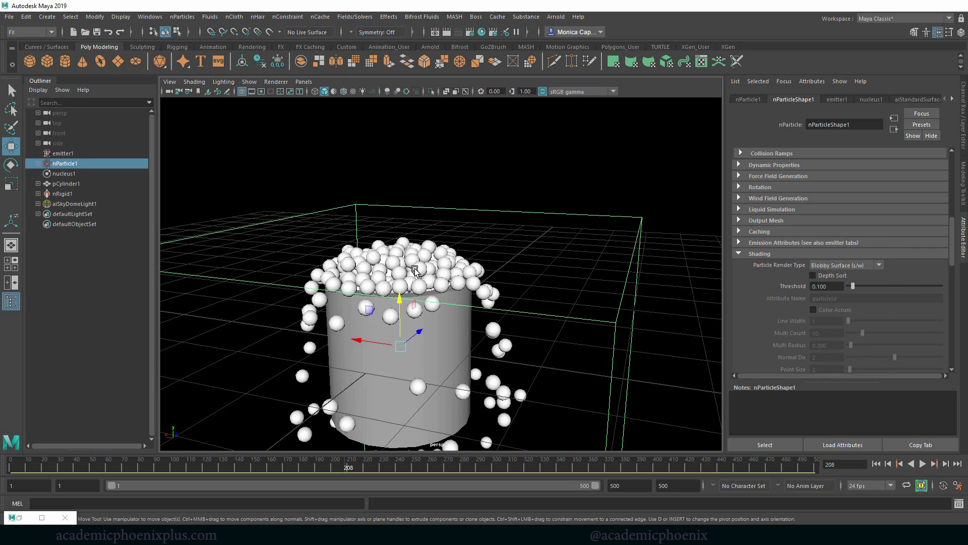
{"action": "left_click", "coordinate": [909, 100]}
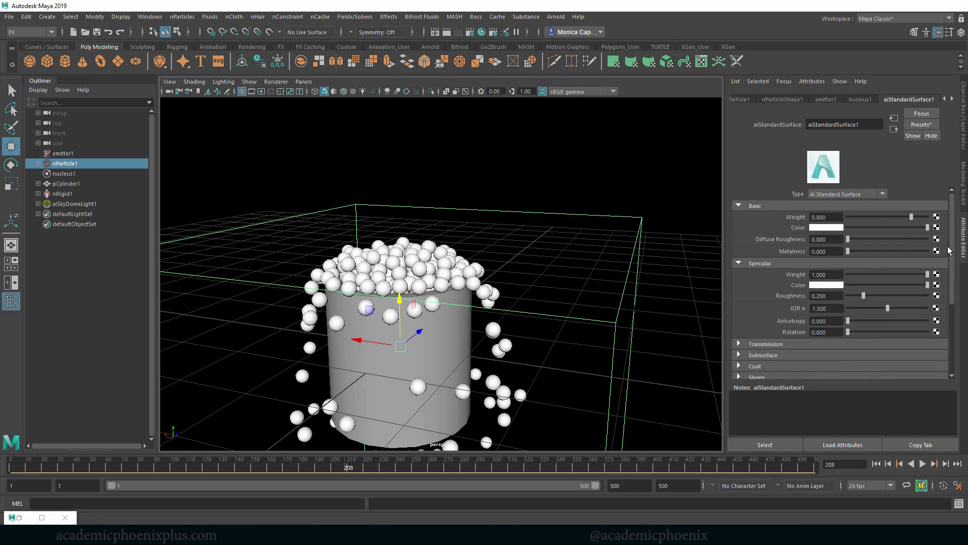
Step: Apply the Frosted_Glass preset to the aiStandardSurface1 material
{"action": "left_click", "coordinate": [921, 125]}
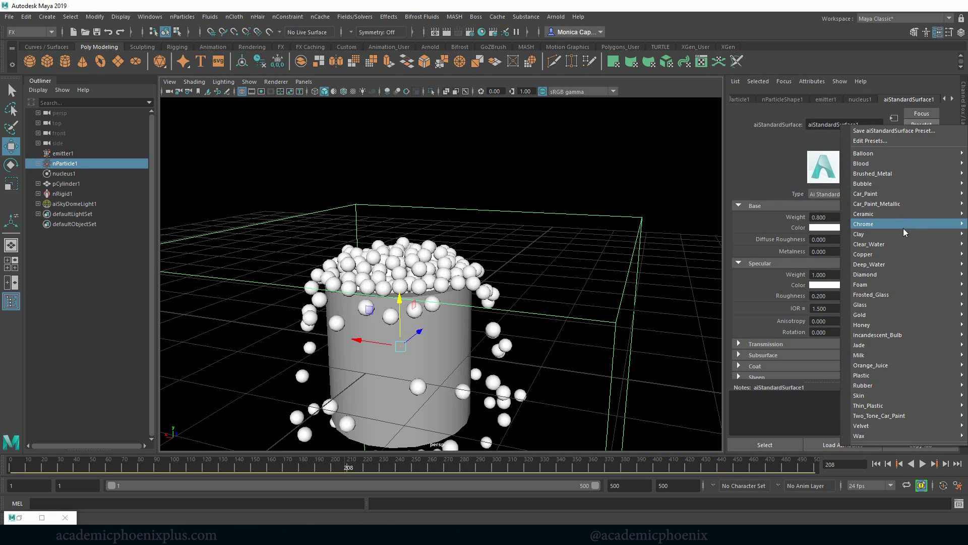
{"action": "mouse_move", "coordinate": [897, 253]}
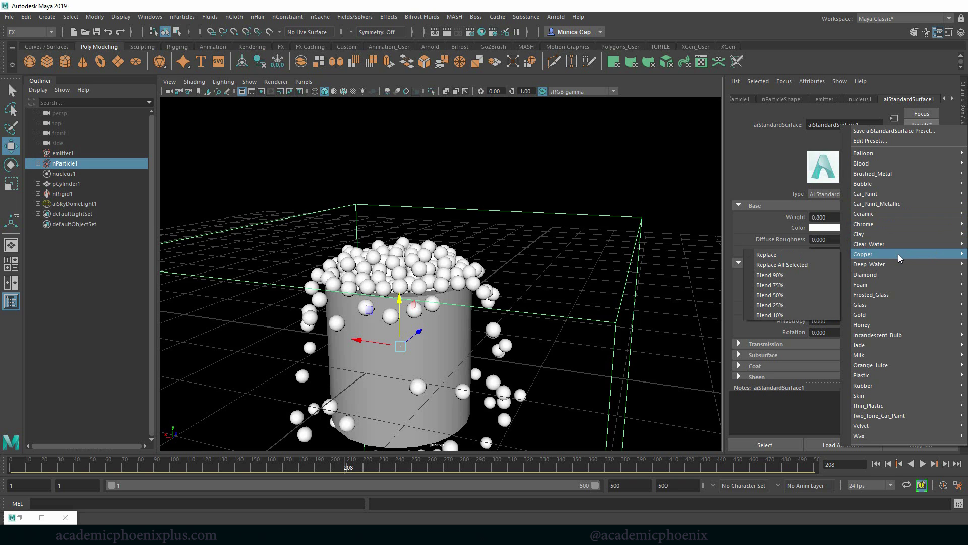
{"action": "mouse_move", "coordinate": [877, 293]}
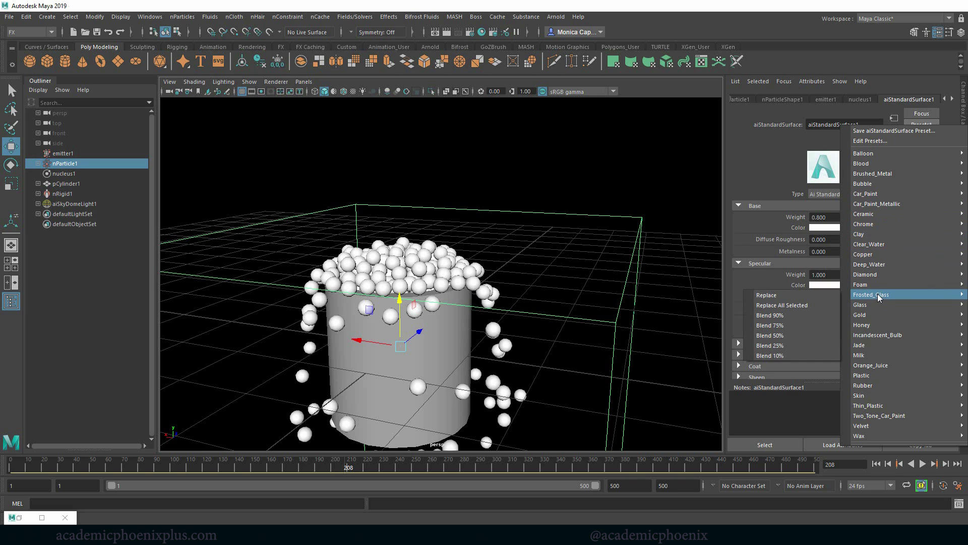
{"action": "left_click", "coordinate": [806, 295]}
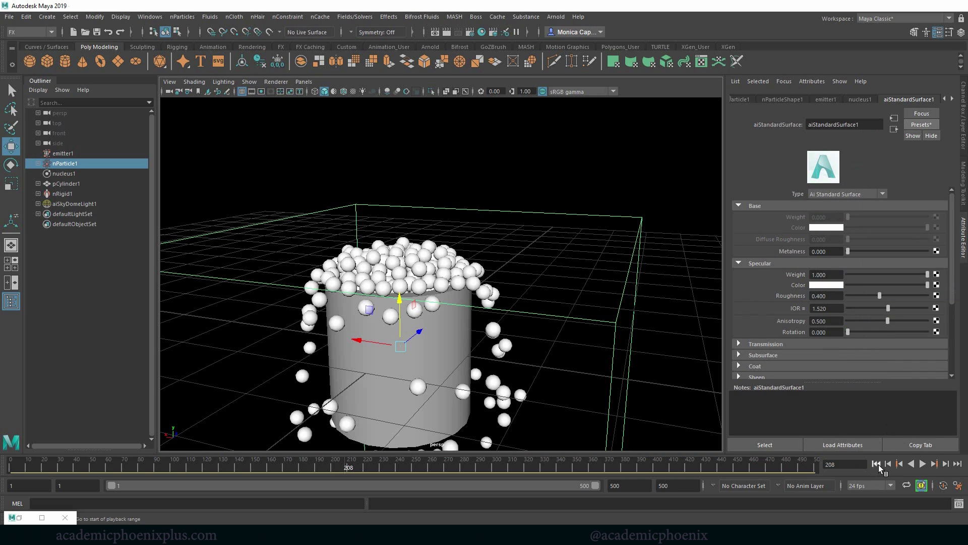
Step: Replay the simulation from frame 1 and stop it at frame 121
{"action": "left_click", "coordinate": [876, 464]}
{"action": "left_click", "coordinate": [923, 464]}
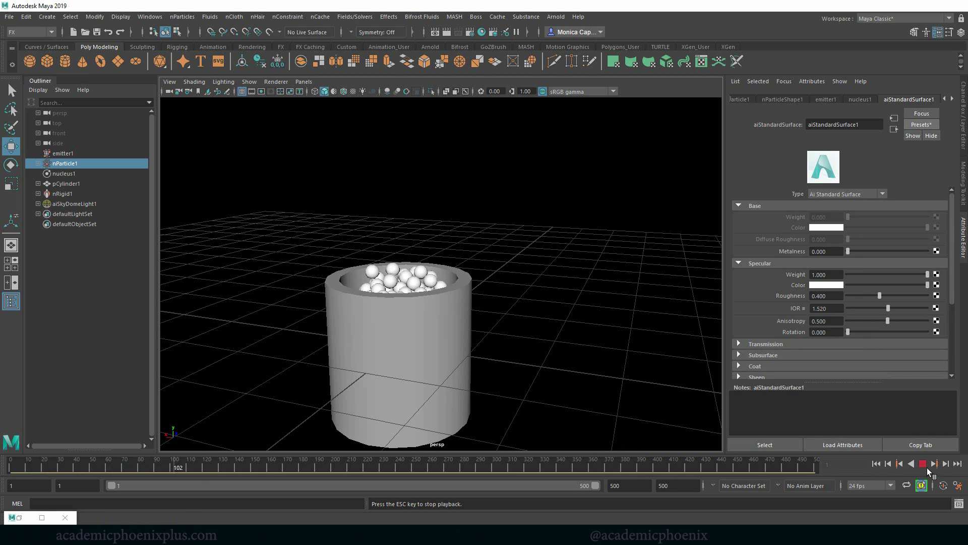
{"action": "left_click", "coordinate": [922, 464]}
Step: Open the Arnold RenderView and move it aside to keep the viewport visible
{"action": "left_click", "coordinate": [554, 17]}
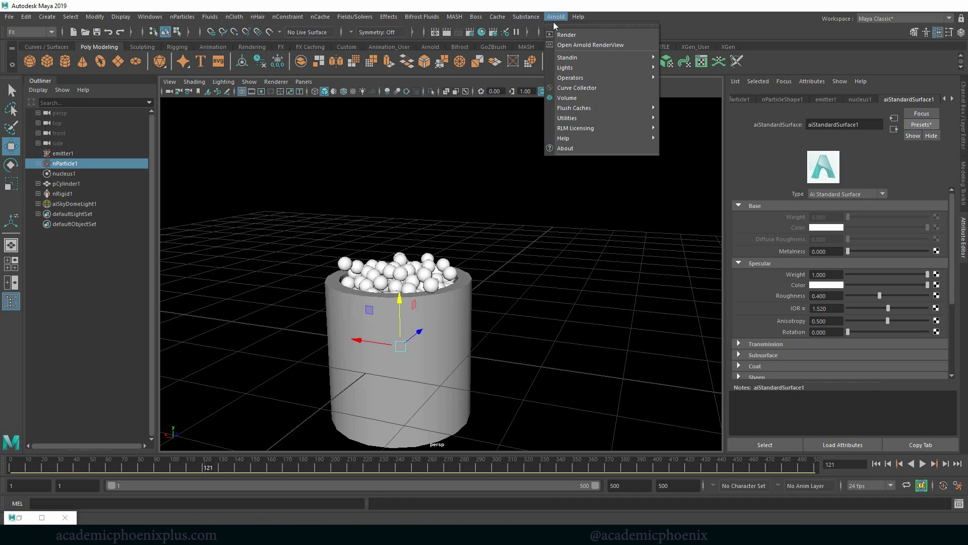
{"action": "left_click", "coordinate": [558, 43]}
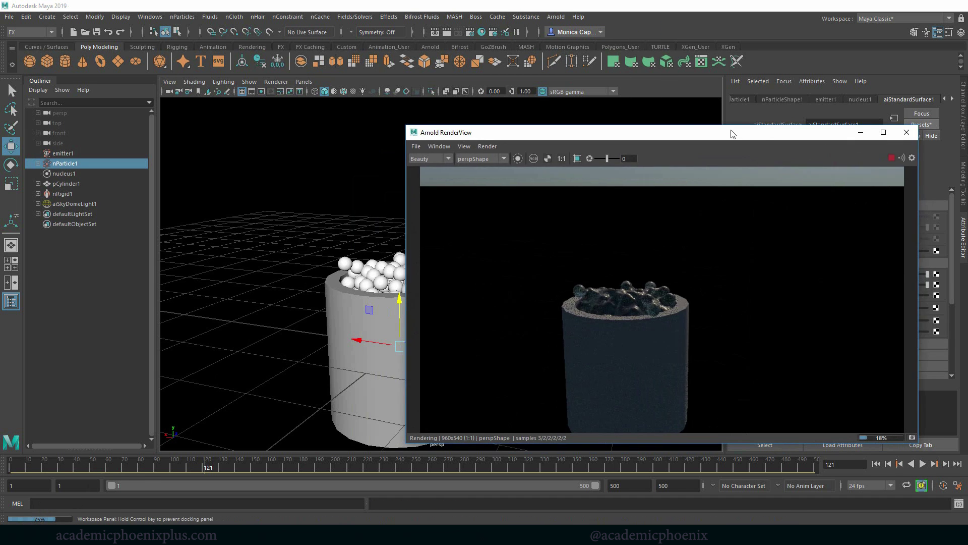
{"action": "left_click_drag", "start_coordinate": [742, 132], "coordinate": [318, 103]}
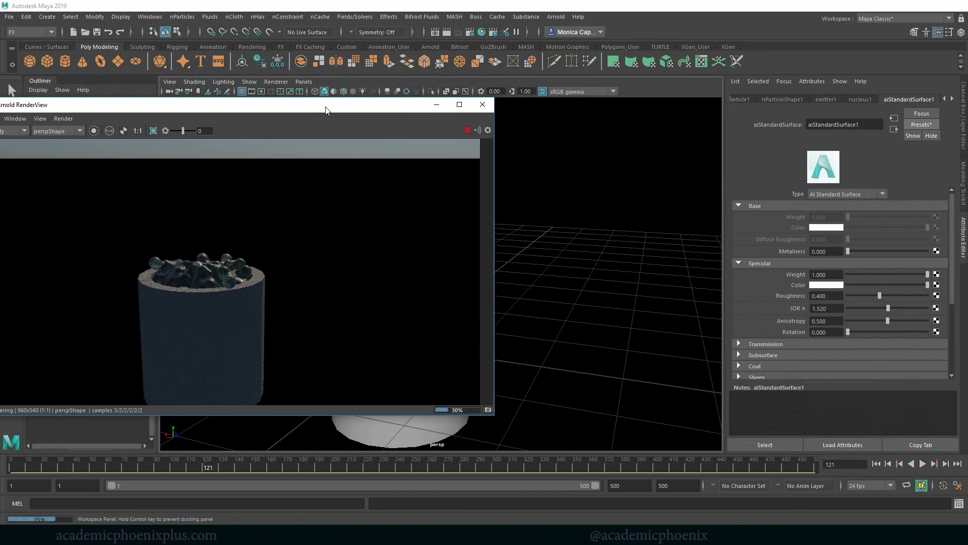
Step: Play the simulation to frame 158, stop the Arnold render, and minimize the RenderView
{"action": "left_click", "coordinate": [924, 465]}
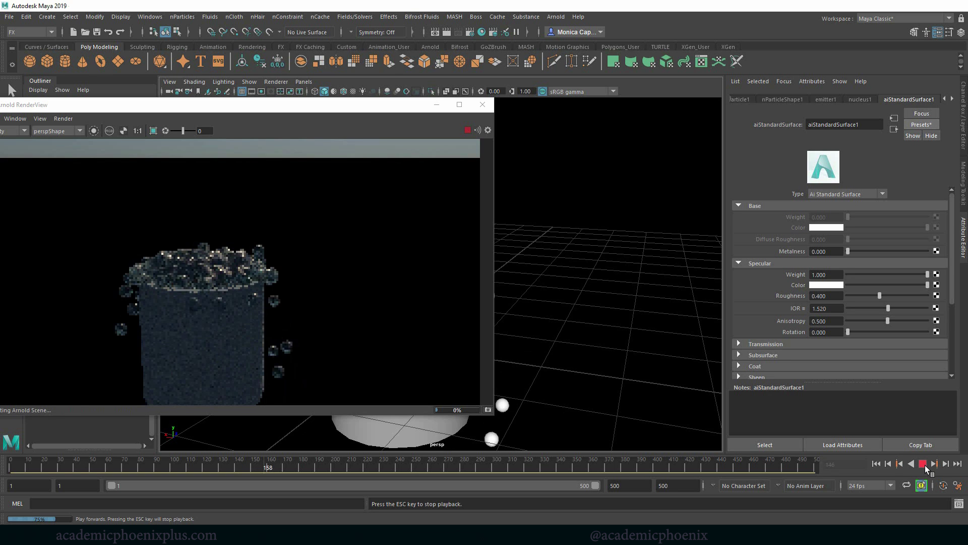
{"action": "left_click", "coordinate": [924, 464]}
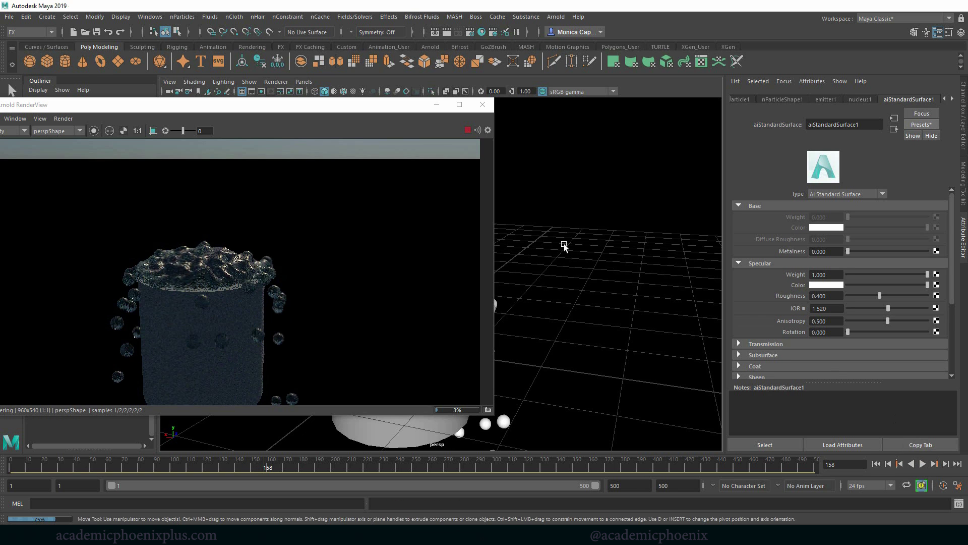
{"action": "left_click_drag", "start_coordinate": [289, 109], "coordinate": [346, 107]}
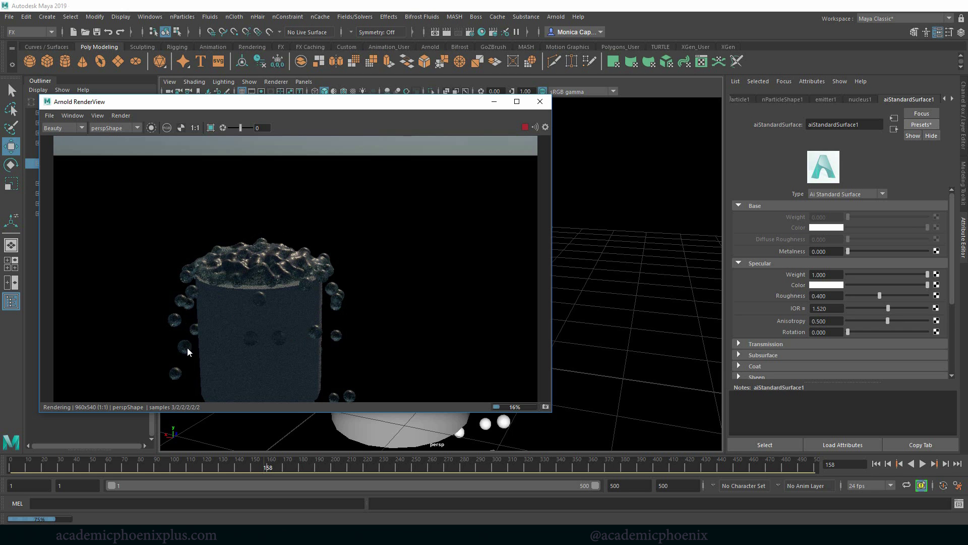
{"action": "left_click", "coordinate": [524, 127]}
{"action": "left_click", "coordinate": [494, 102]}
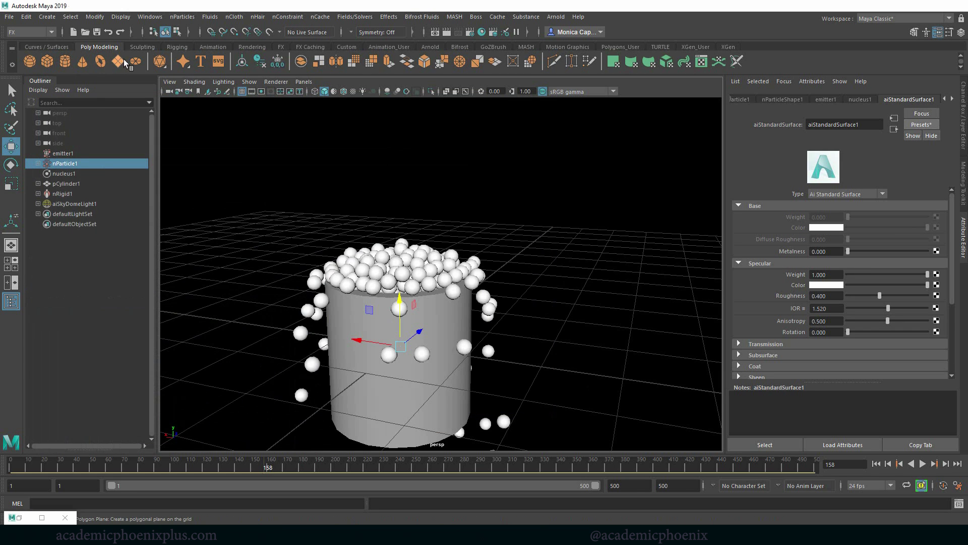
Step: Create a scaled-up polygon plane beneath the cylinder and make it passive collider nRigid2
{"action": "left_click", "coordinate": [502, 419]}
{"action": "left_click_drag", "start_coordinate": [428, 361], "coordinate": [671, 307], "text": "alt"}
{"action": "key", "text": "r"}
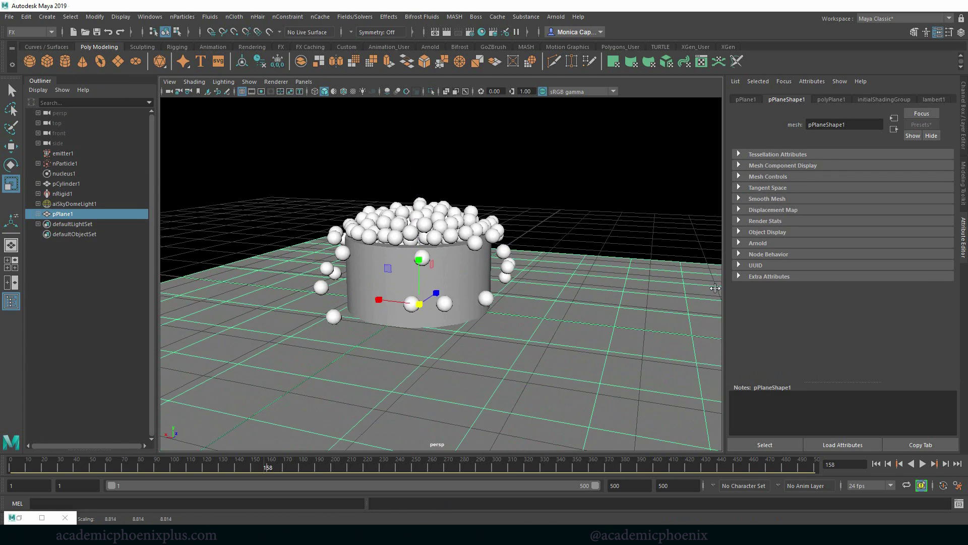
{"action": "key", "text": "w"}
{"action": "left_click_drag", "start_coordinate": [419, 258], "coordinate": [413, 324]}
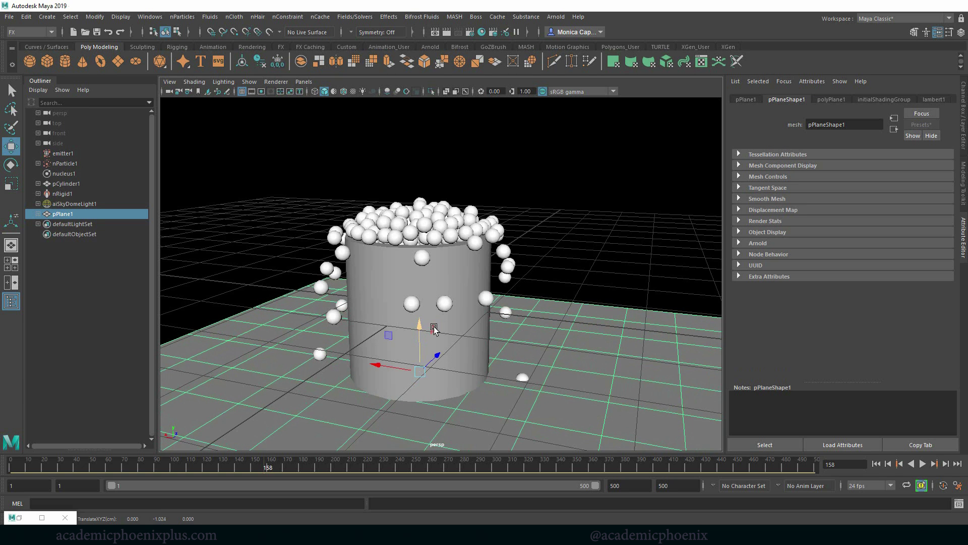
{"action": "left_click", "coordinate": [234, 16]}
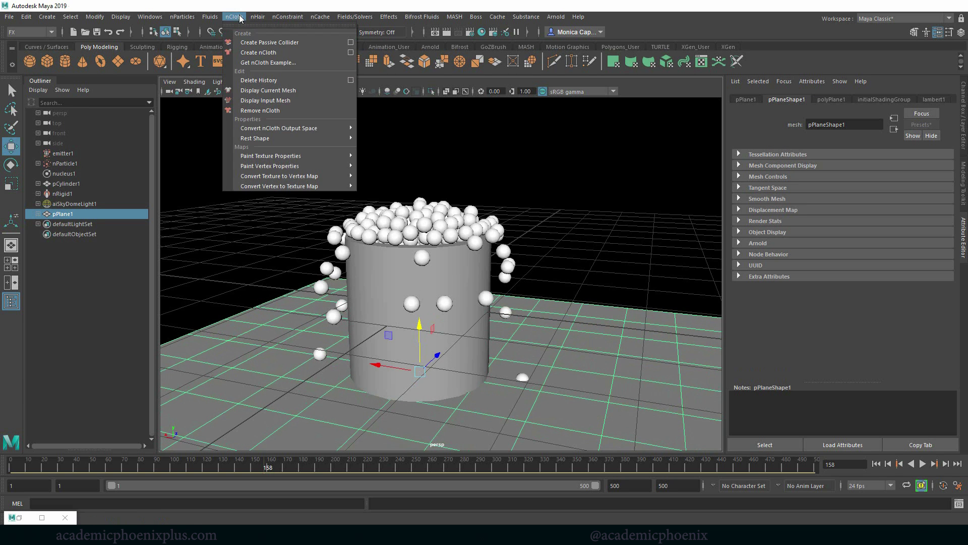
{"action": "left_click", "coordinate": [275, 43]}
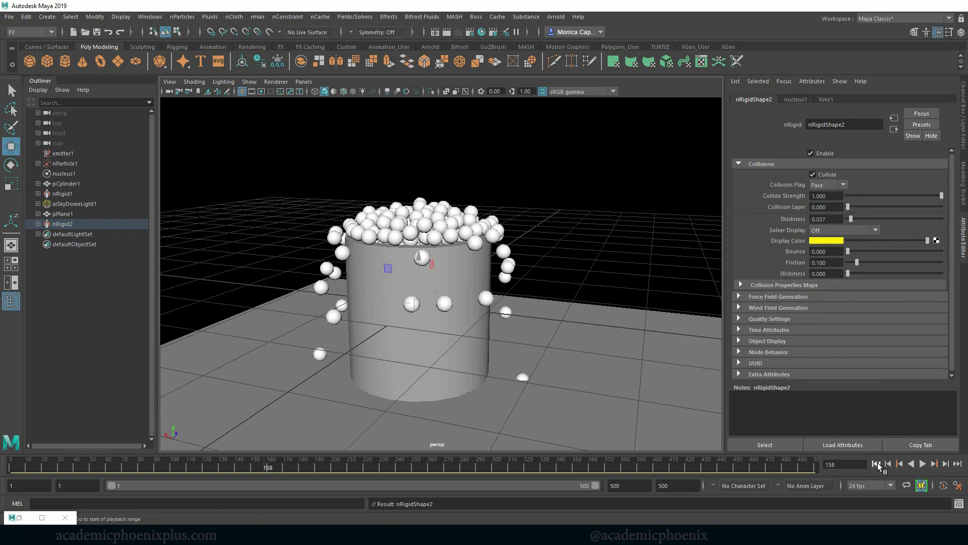
Step: Replay the simulation from the start to frame 311 and bring the view closer to the cylinder
{"action": "left_click", "coordinate": [876, 464]}
{"action": "left_click", "coordinate": [923, 463]}
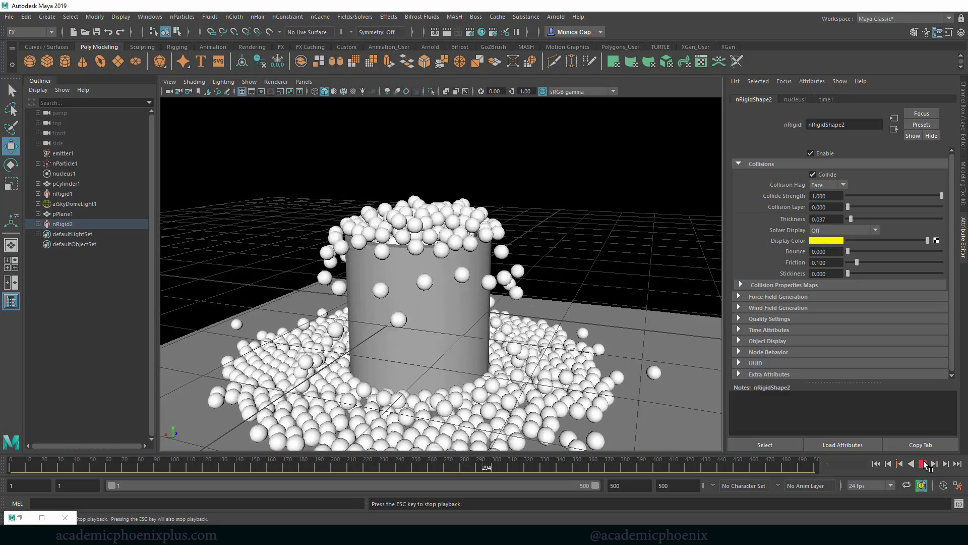
{"action": "left_click", "coordinate": [924, 464]}
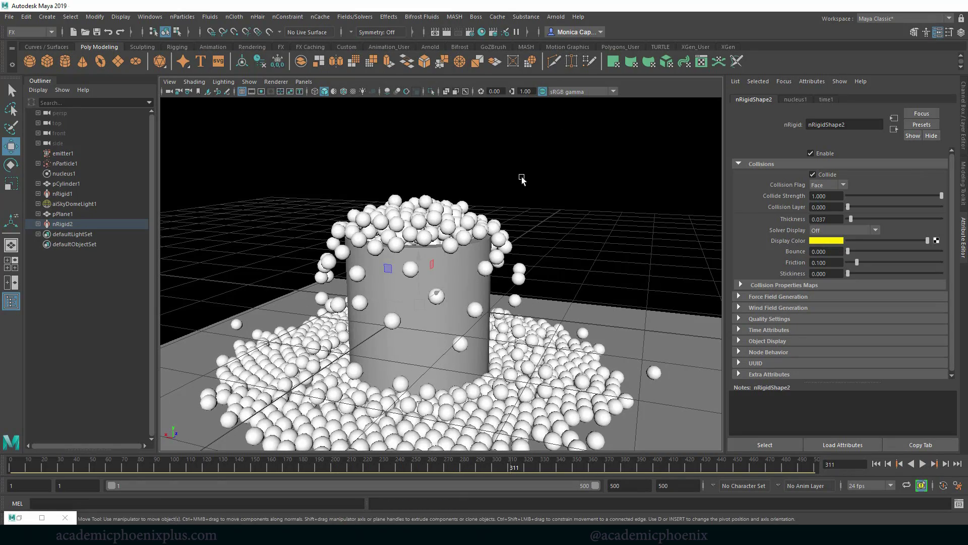
{"action": "middle_click_drag", "start_coordinate": [520, 180], "coordinate": [523, 175], "text": "alt"}
{"action": "right_click_drag", "start_coordinate": [523, 176], "coordinate": [560, 171], "text": "alt"}
Step: Restore the Arnold RenderView and re-render frame 311
{"action": "left_click", "coordinate": [19, 518]}
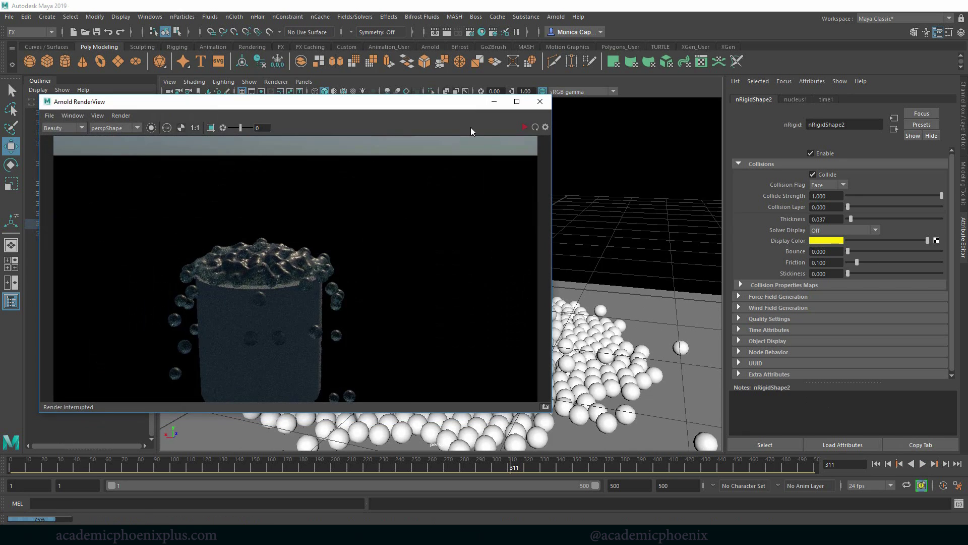
{"action": "left_click", "coordinate": [525, 128]}
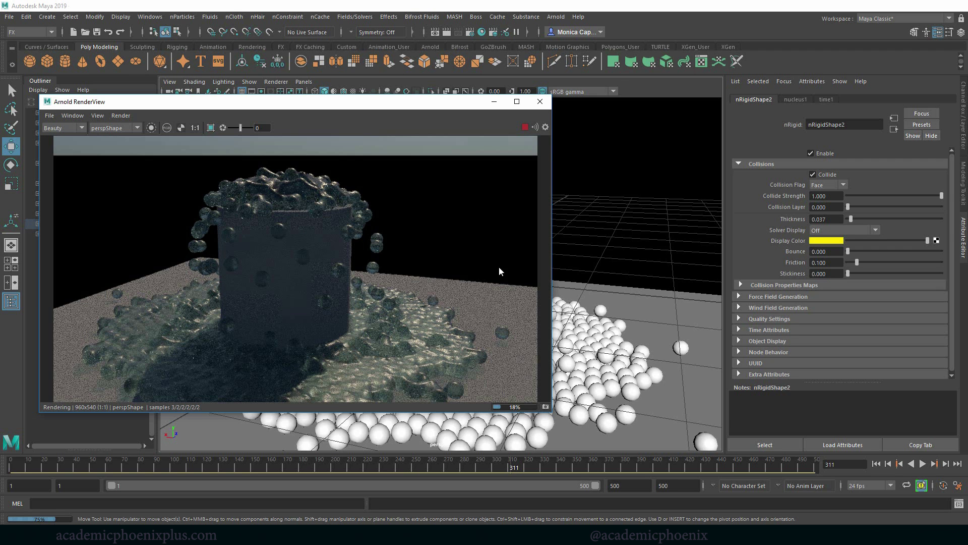
Step: Minimize the RenderView, select nParticle1, and replace aiStandardSurface1 with the Gold preset
{"action": "left_click", "coordinate": [495, 102]}
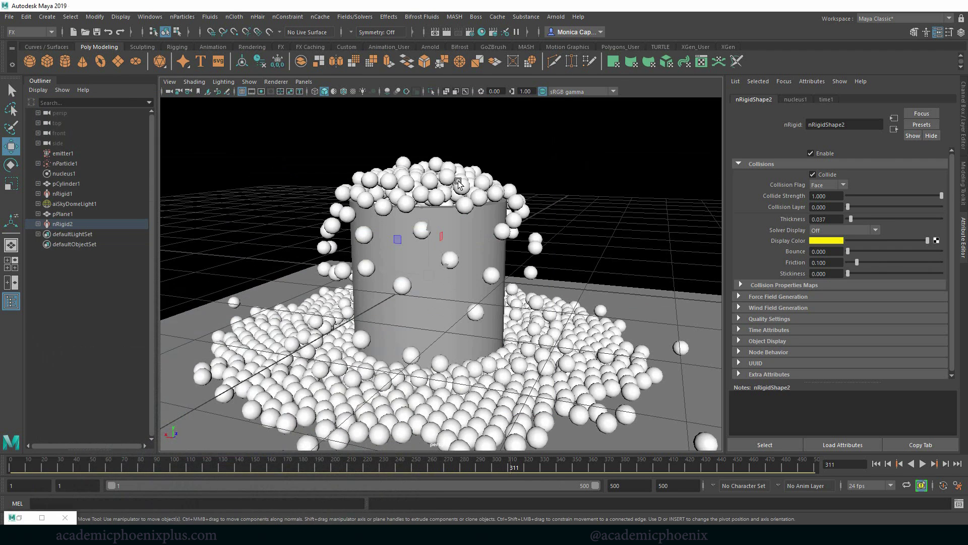
{"action": "left_click", "coordinate": [64, 163]}
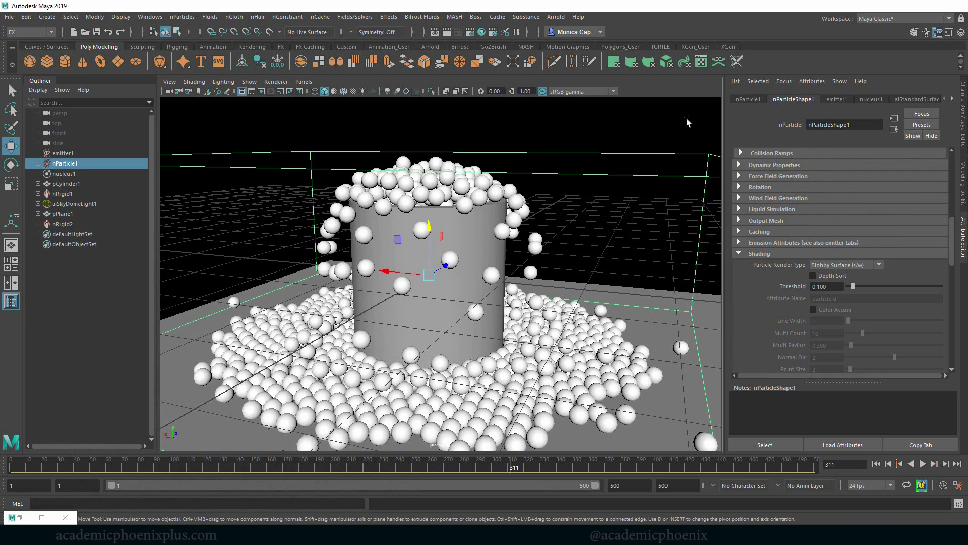
{"action": "left_click", "coordinate": [921, 99]}
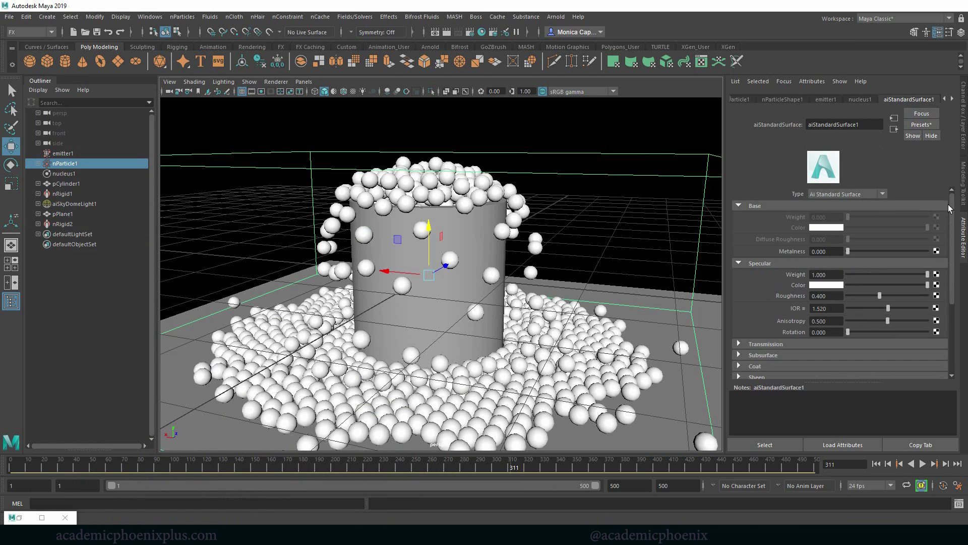
{"action": "left_click", "coordinate": [921, 126]}
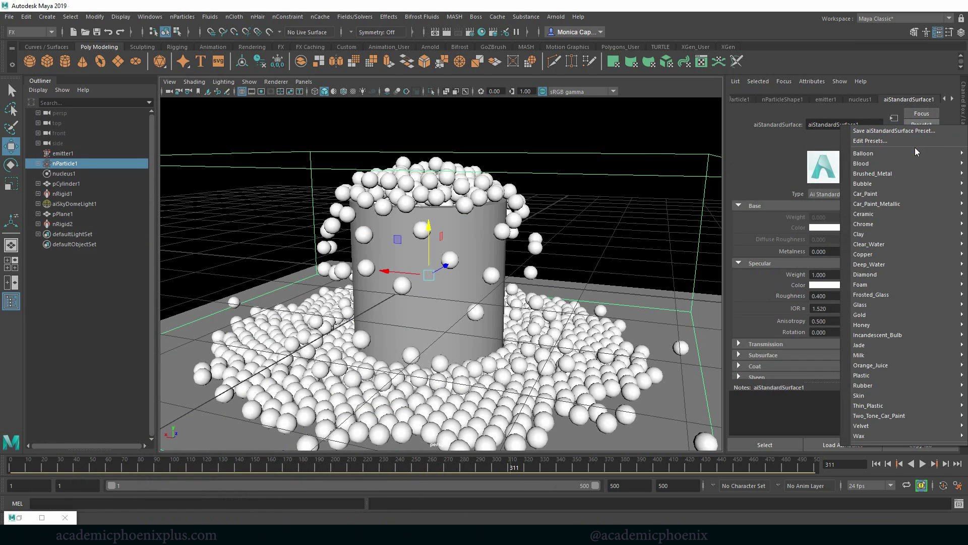
{"action": "mouse_move", "coordinate": [927, 204]}
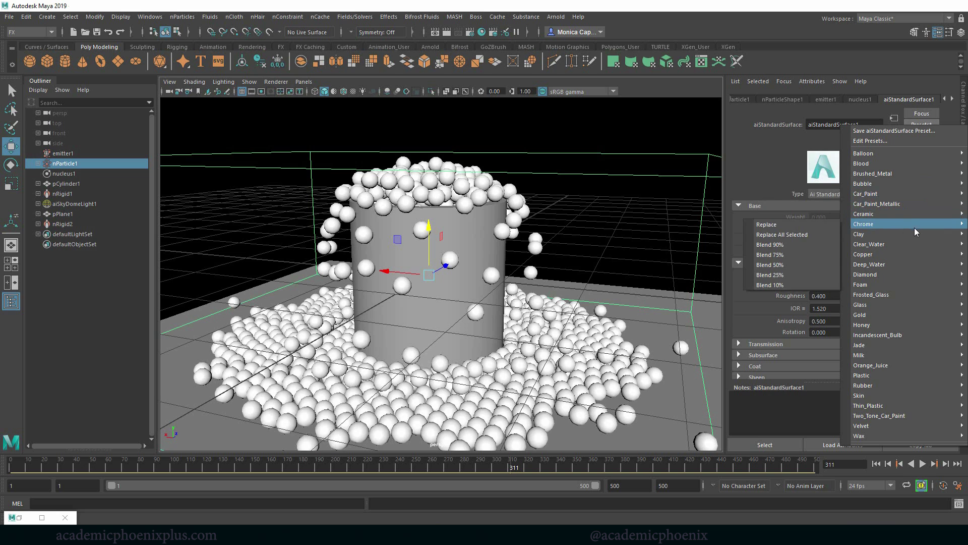
{"action": "mouse_move", "coordinate": [897, 253]}
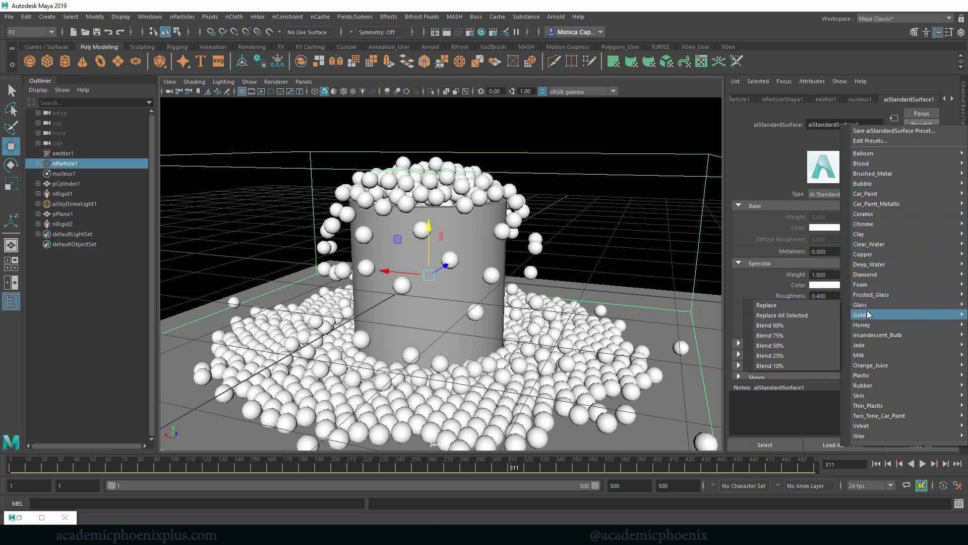
{"action": "left_click", "coordinate": [769, 254]}
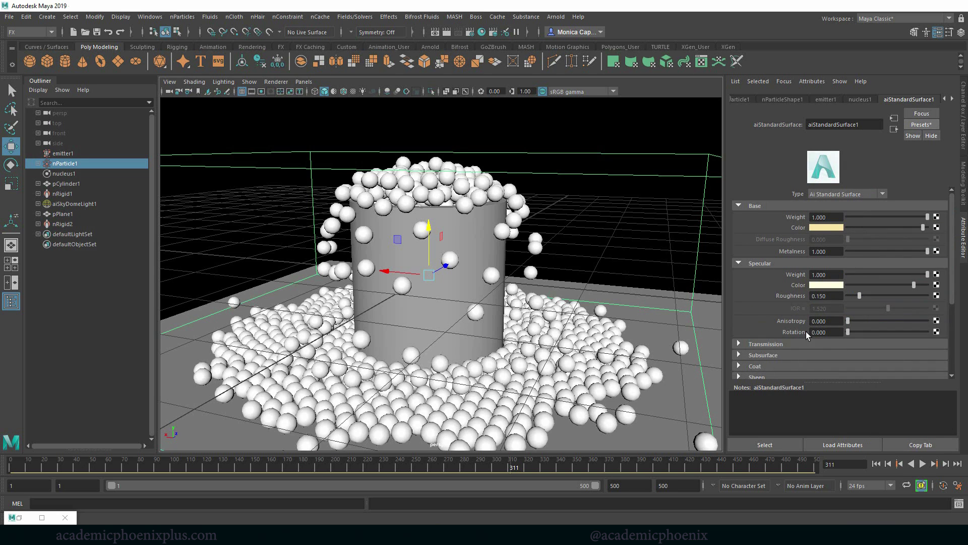
Step: Restore the Arnold RenderView to see frame 311 re-rendered as gold goo
{"action": "left_click", "coordinate": [556, 17]}
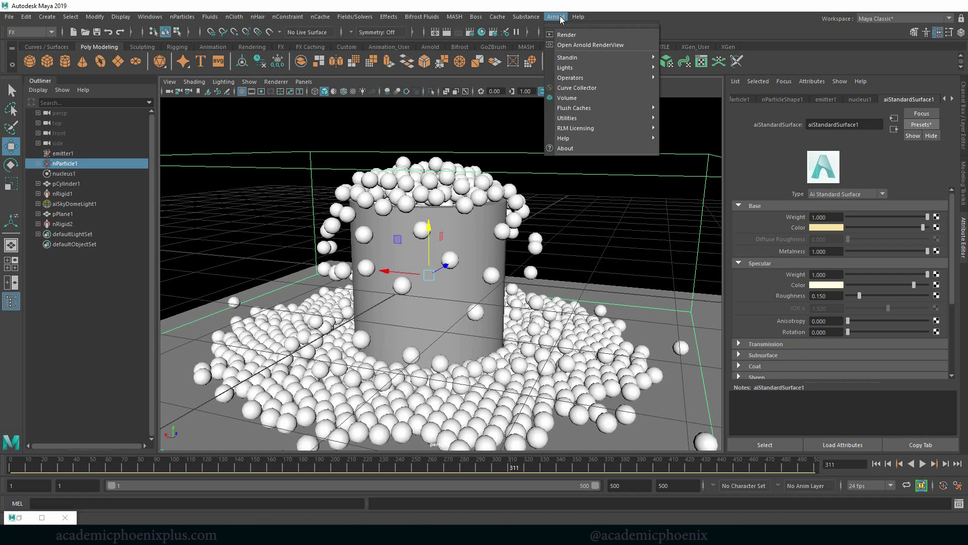
{"action": "key", "text": "Escape"}
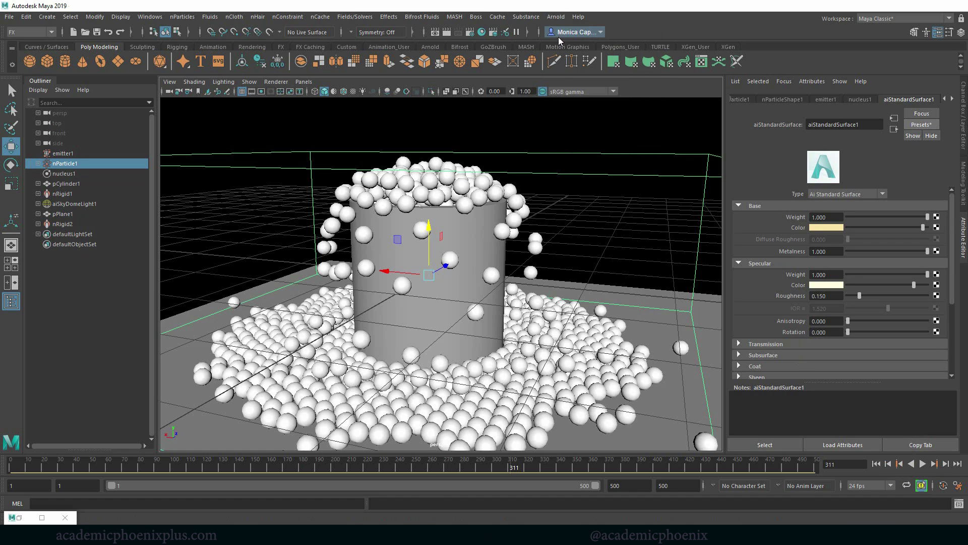
{"action": "left_click", "coordinate": [14, 515]}
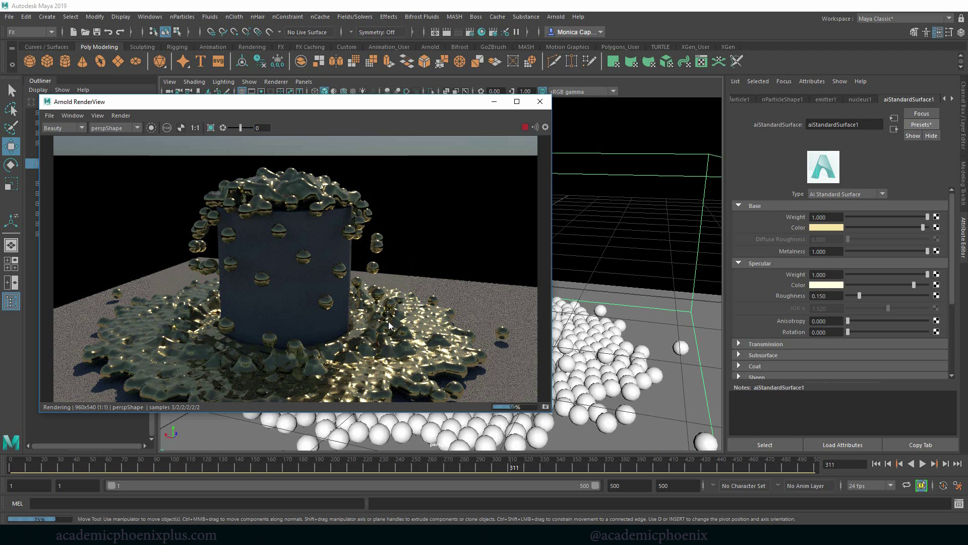
{"action": "left_click_drag", "start_coordinate": [364, 109], "coordinate": [446, 124]}
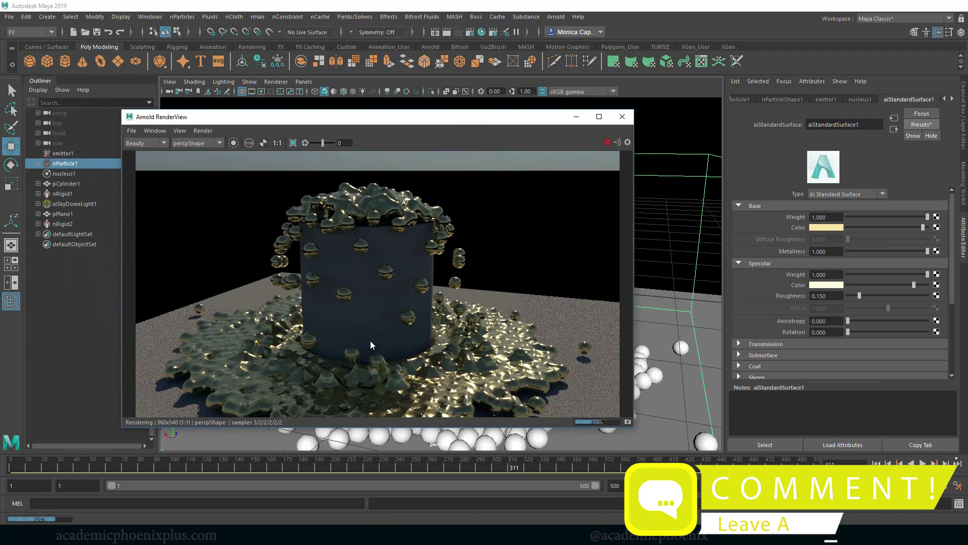